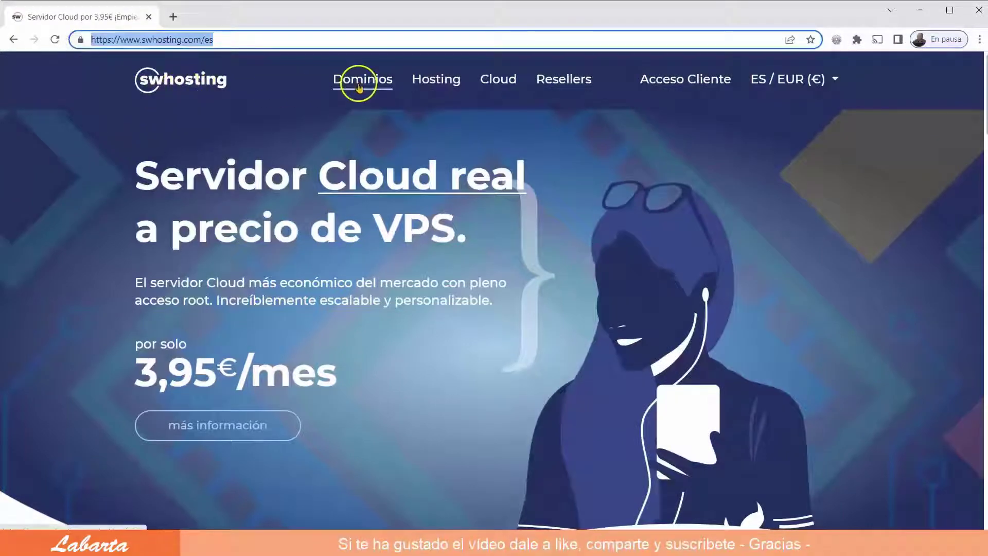
# Step: Go from Dominios and Hosting to the Cloud page, then scroll to its pricing cards and apps
pyautogui.click(362, 83)
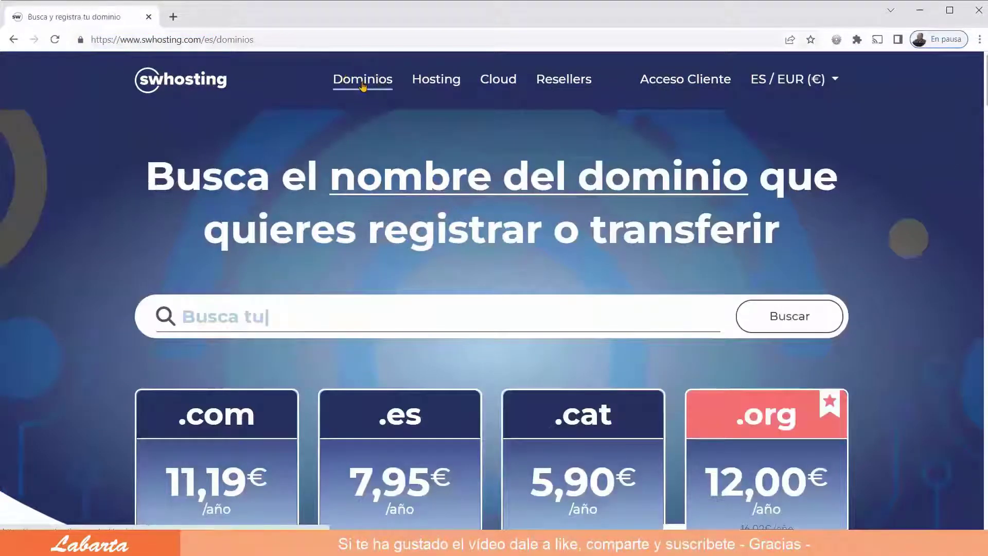
pyautogui.click(428, 82)
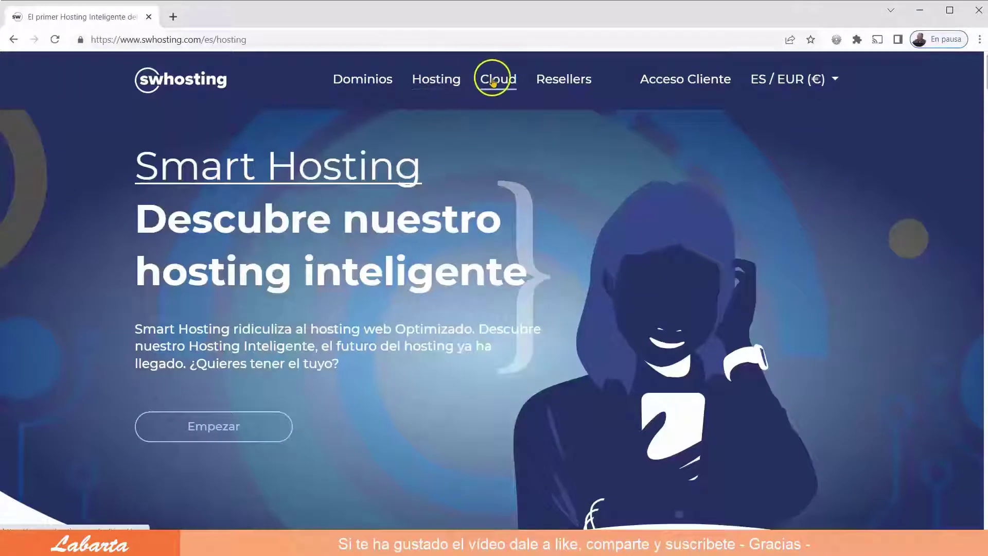
pyautogui.click(493, 83)
pyautogui.scroll(-10, 970, 251)
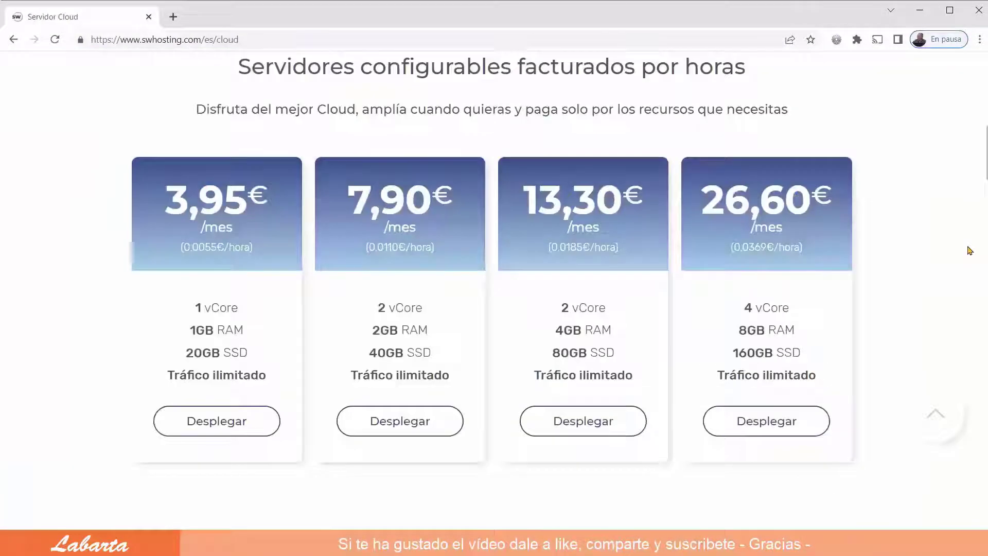
pyautogui.scroll(-5, 970, 251)
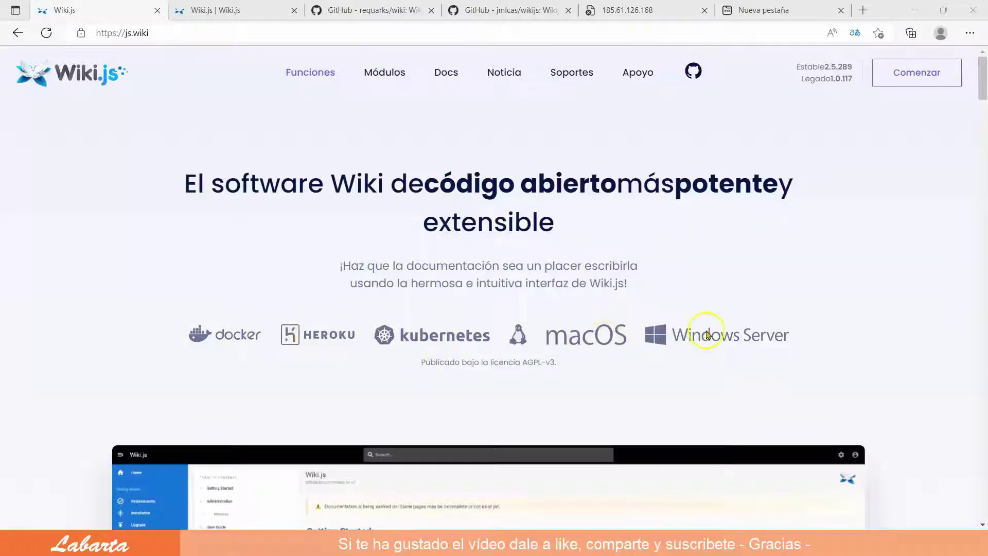
pyautogui.scroll(-2, 644, 372)
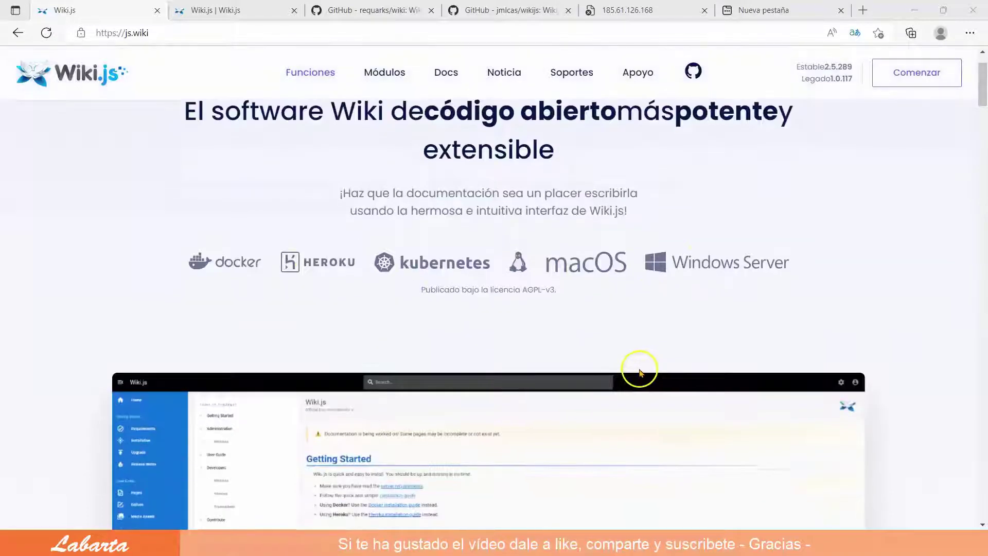
pyautogui.scroll(-3, 638, 370)
pyautogui.scroll(-3, 600, 355)
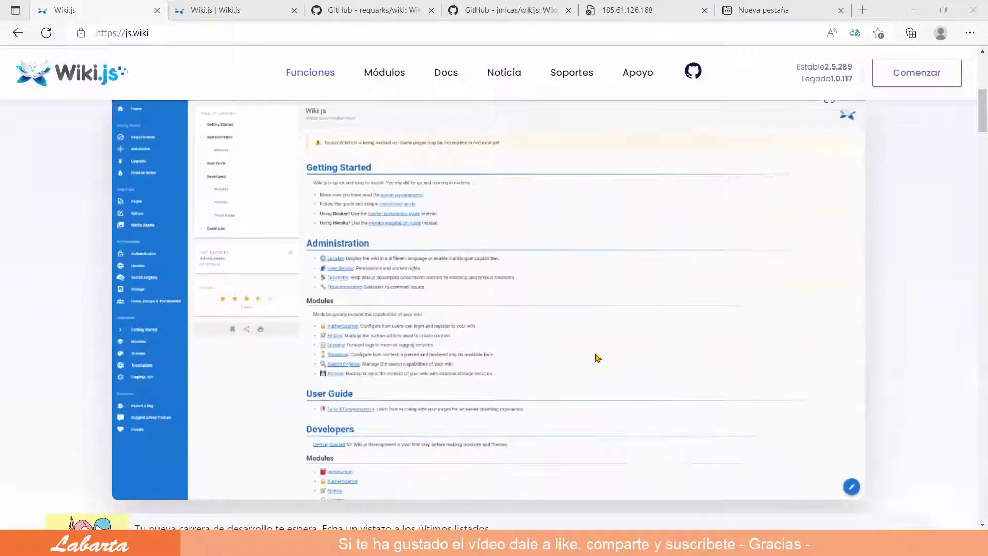
pyautogui.scroll(-4, 597, 358)
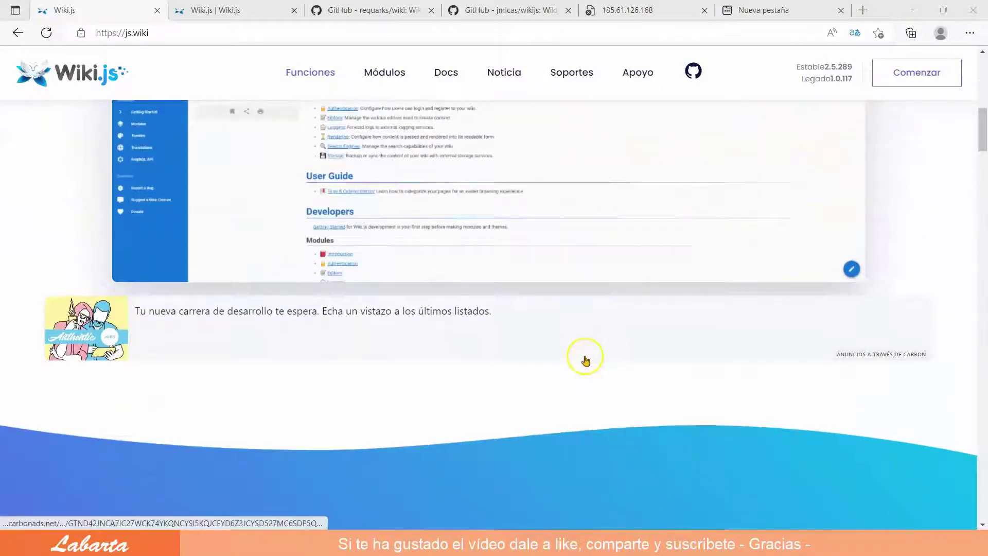
pyautogui.scroll(-3, 586, 360)
pyautogui.scroll(-2, 586, 360)
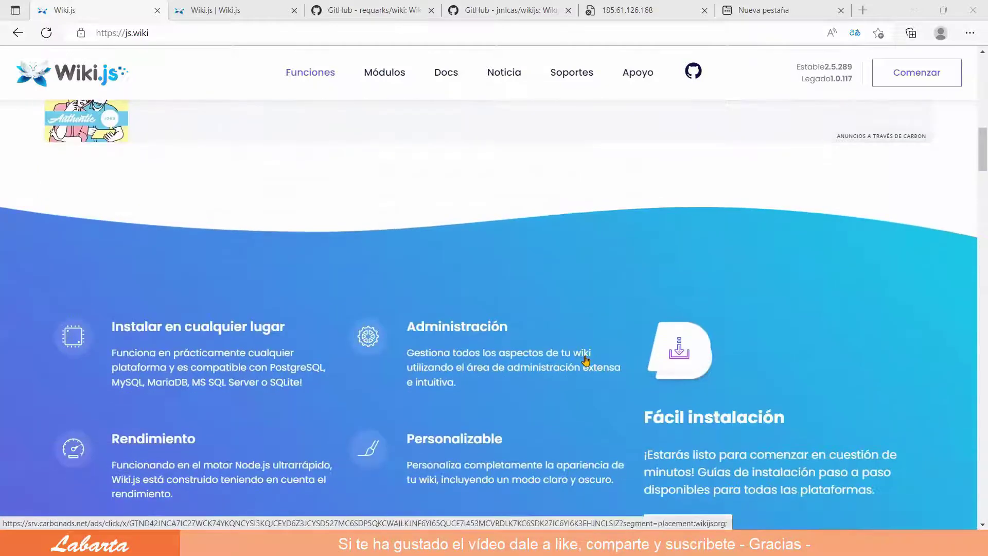
pyautogui.scroll(-1, 586, 361)
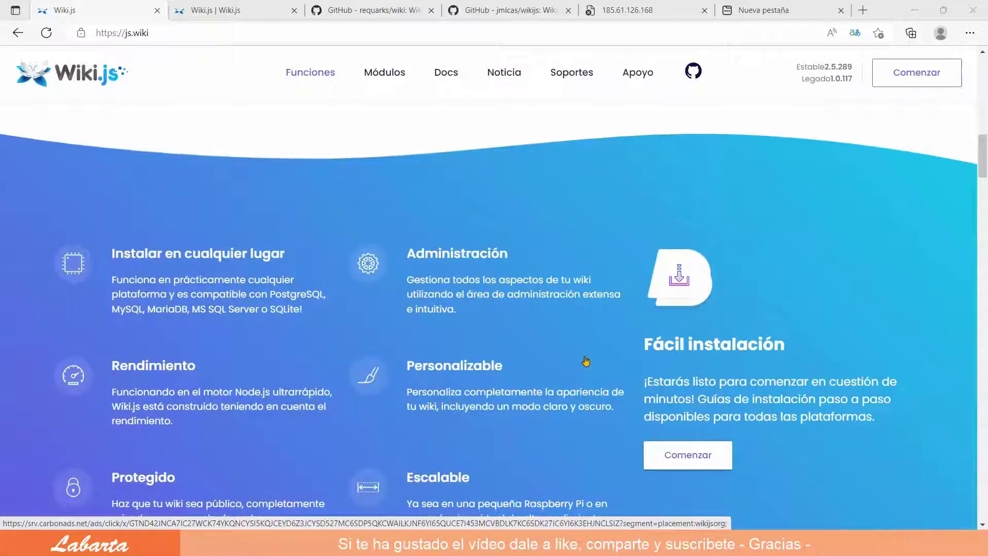
pyautogui.scroll(-1, 586, 362)
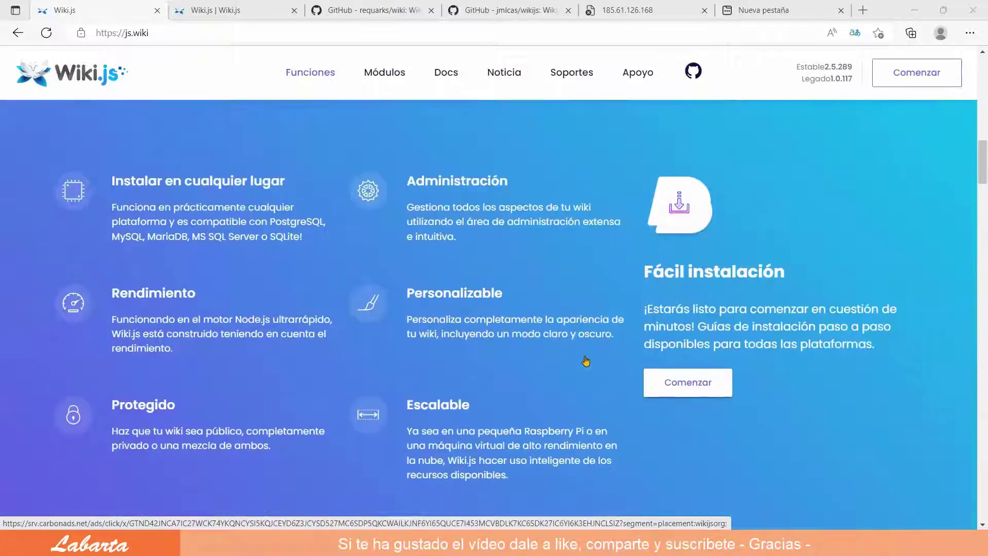
pyautogui.scroll(-1, 586, 361)
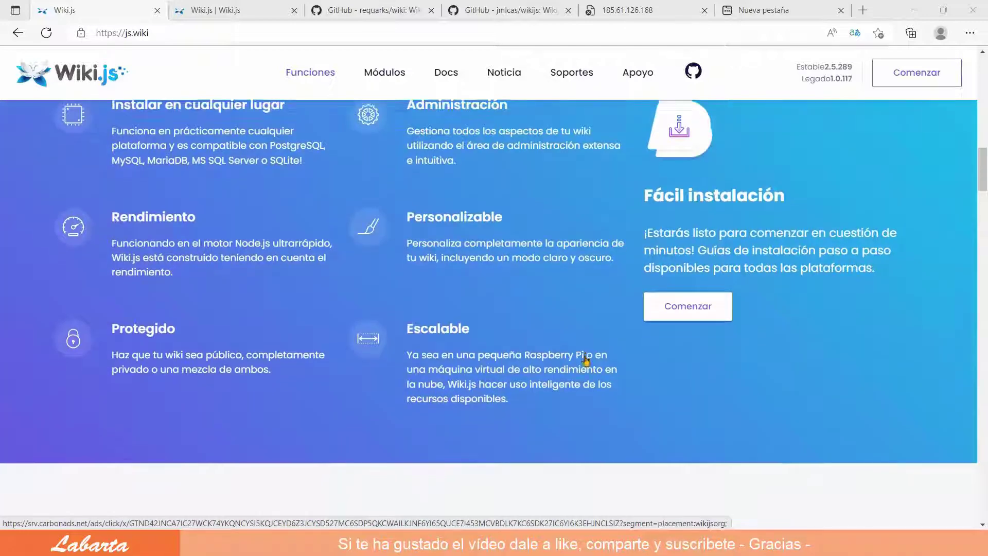
pyautogui.scroll(-2, 586, 361)
pyautogui.scroll(-2, 586, 361)
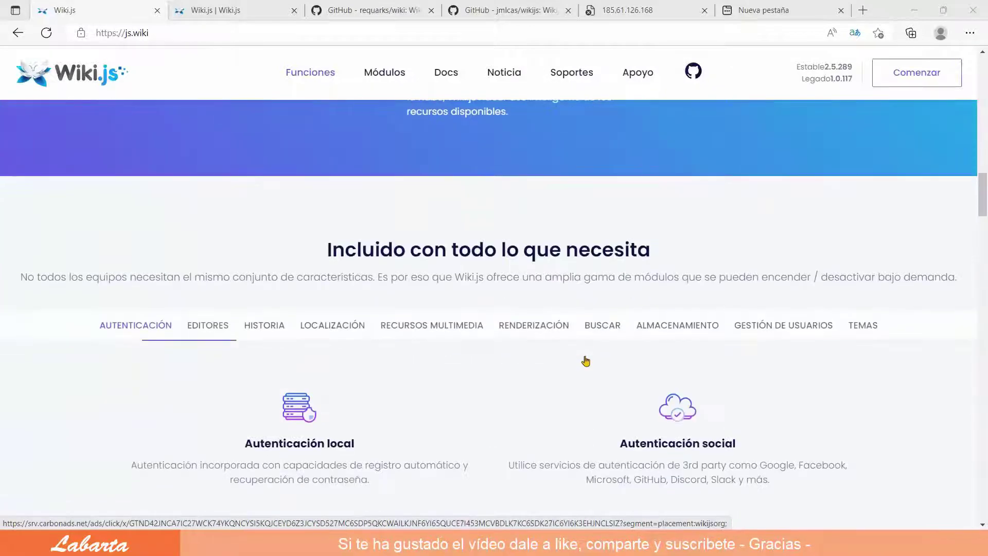
pyautogui.scroll(-1, 585, 361)
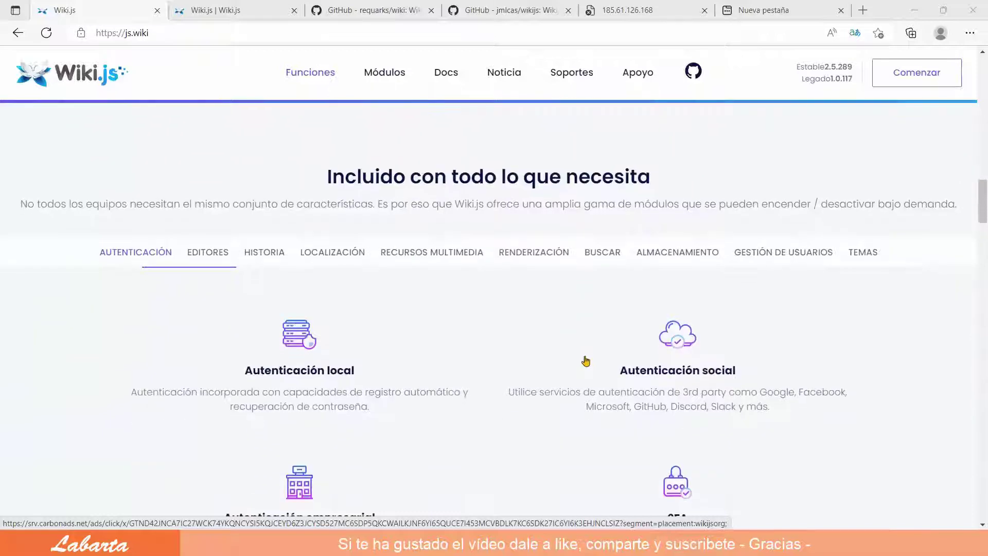
pyautogui.scroll(-3, 586, 361)
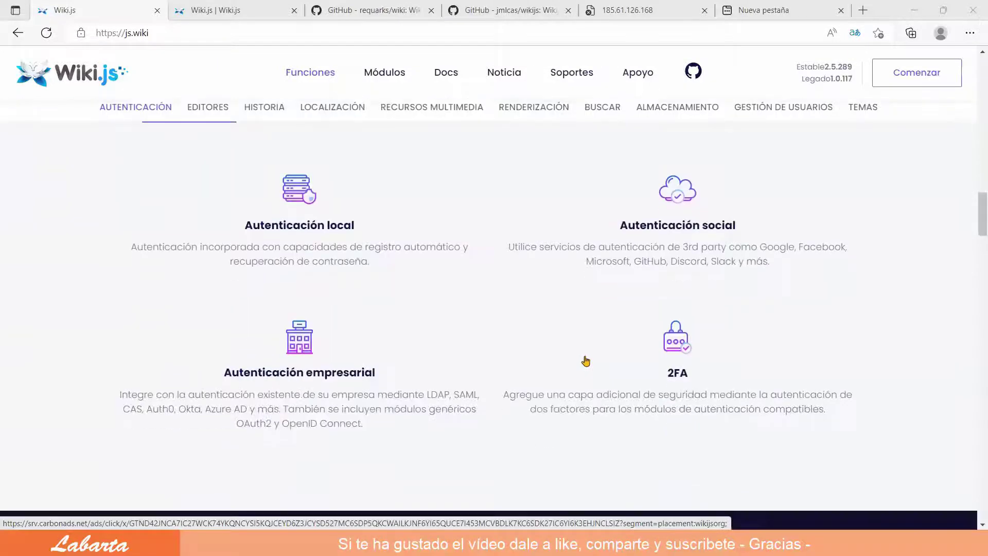
pyautogui.scroll(-4, 585, 361)
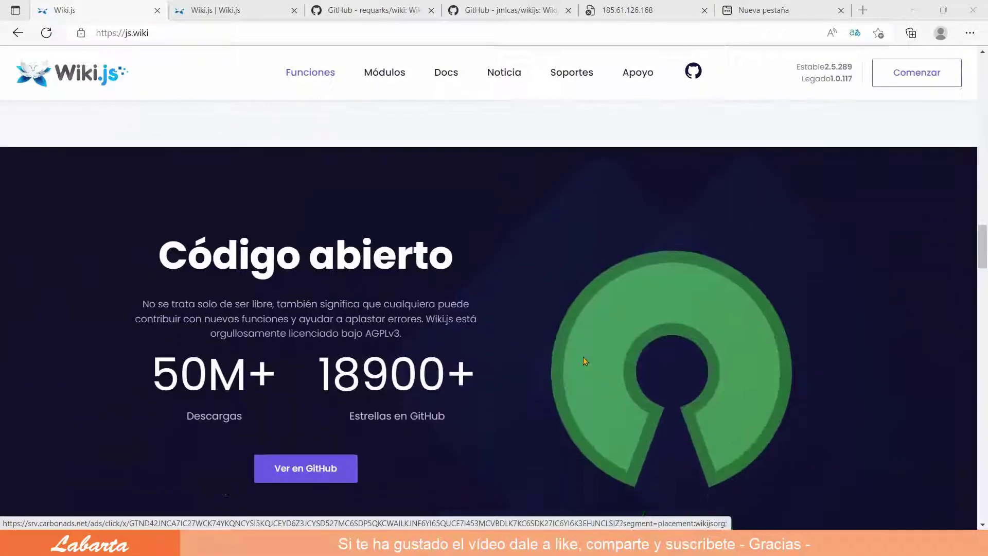
pyautogui.scroll(-1, 584, 360)
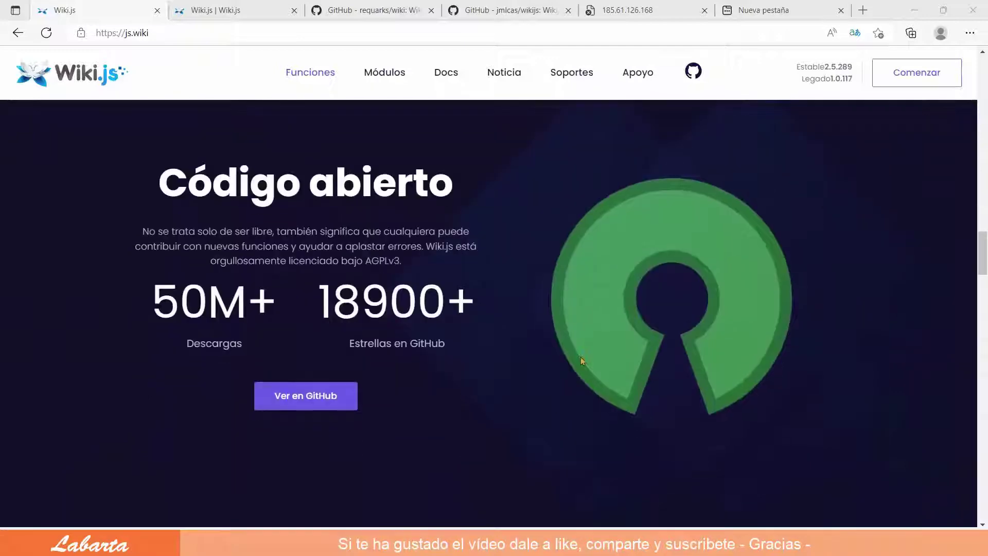
pyautogui.scroll(-2, 578, 362)
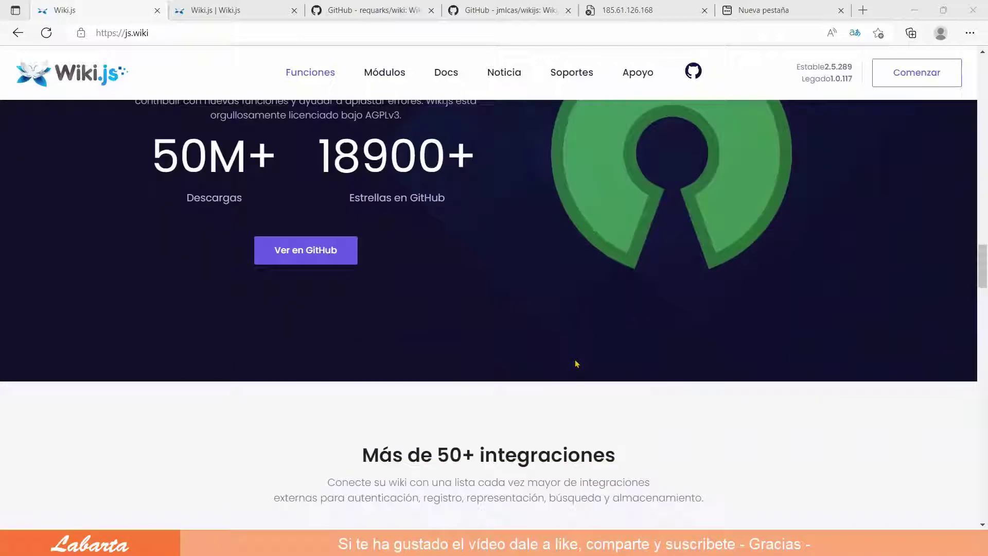
pyautogui.scroll(-1, 576, 363)
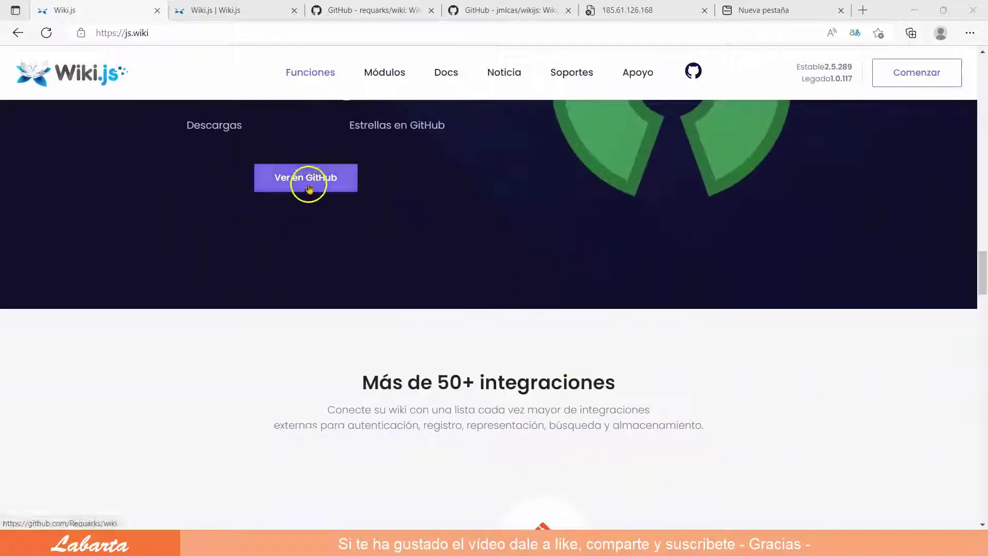
pyautogui.scroll(-2, 434, 287)
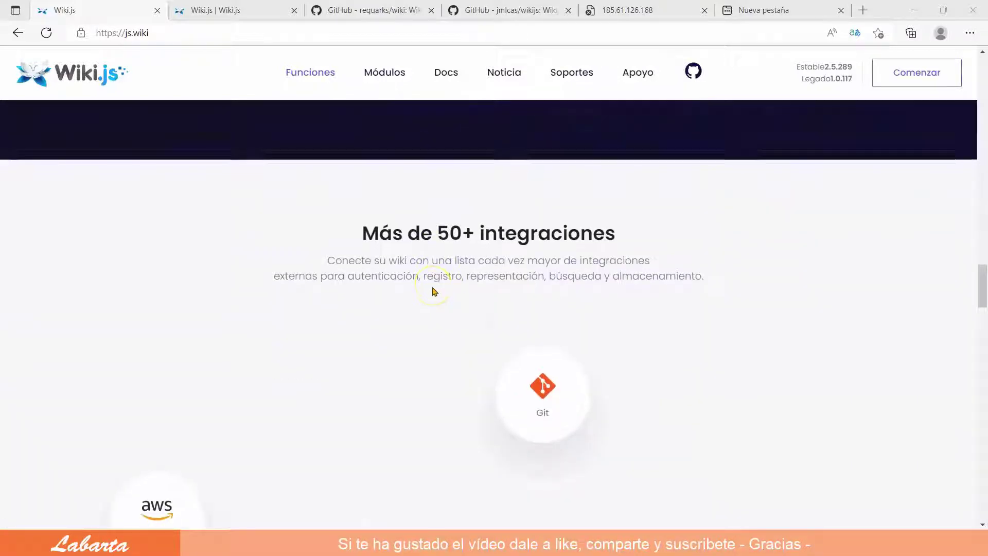
pyautogui.scroll(-4, 435, 292)
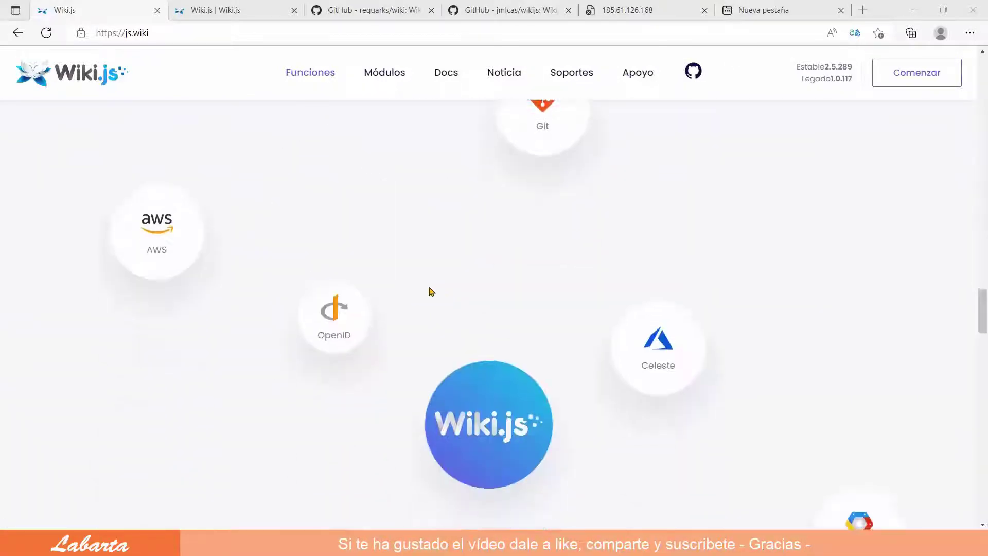
pyautogui.scroll(-2, 432, 292)
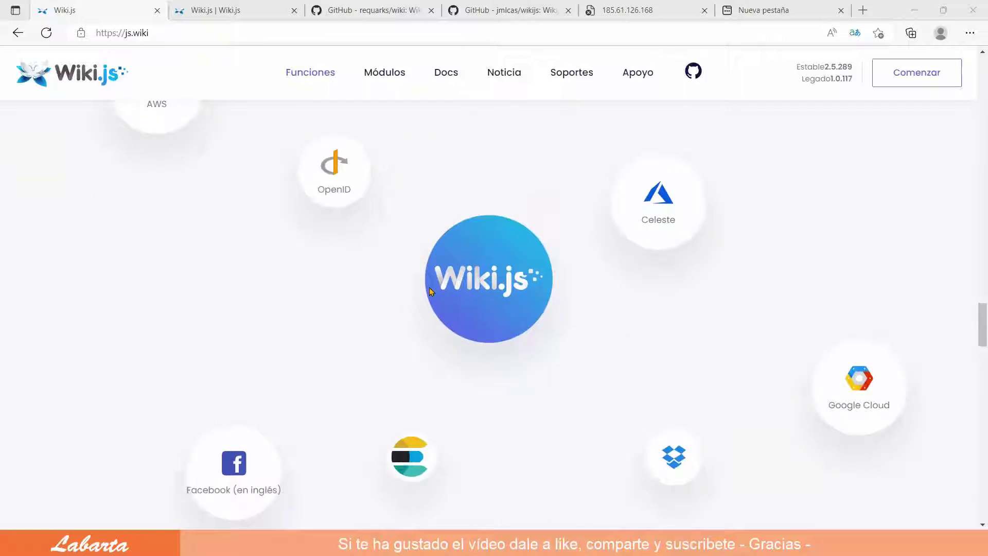
pyautogui.scroll(-1, 426, 292)
pyautogui.scroll(-5, 423, 293)
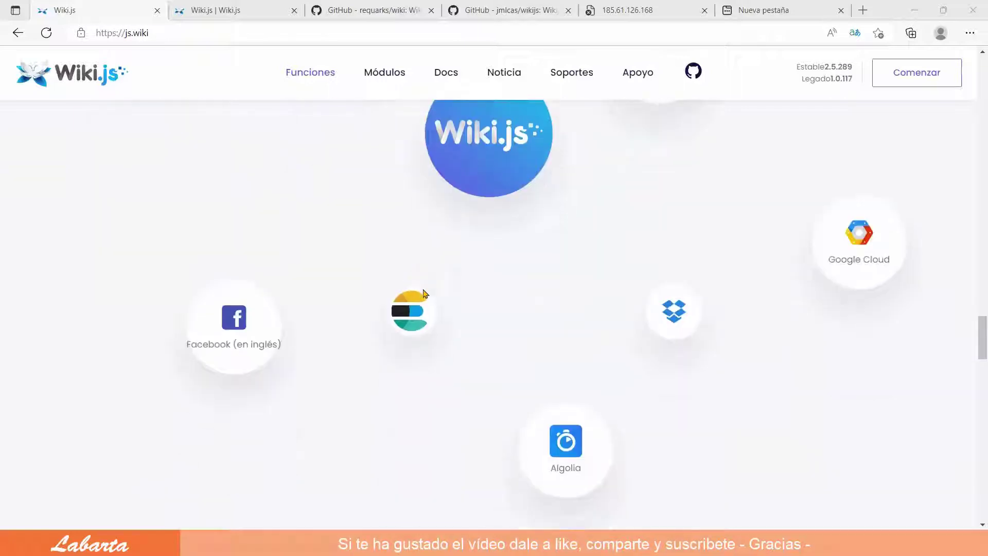
pyautogui.scroll(-3, 423, 292)
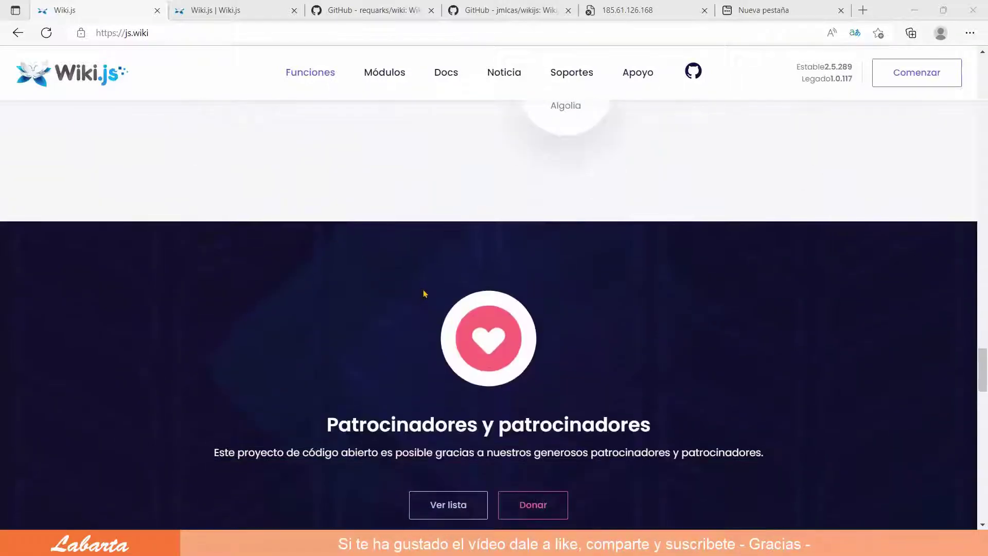
pyautogui.scroll(-2, 419, 294)
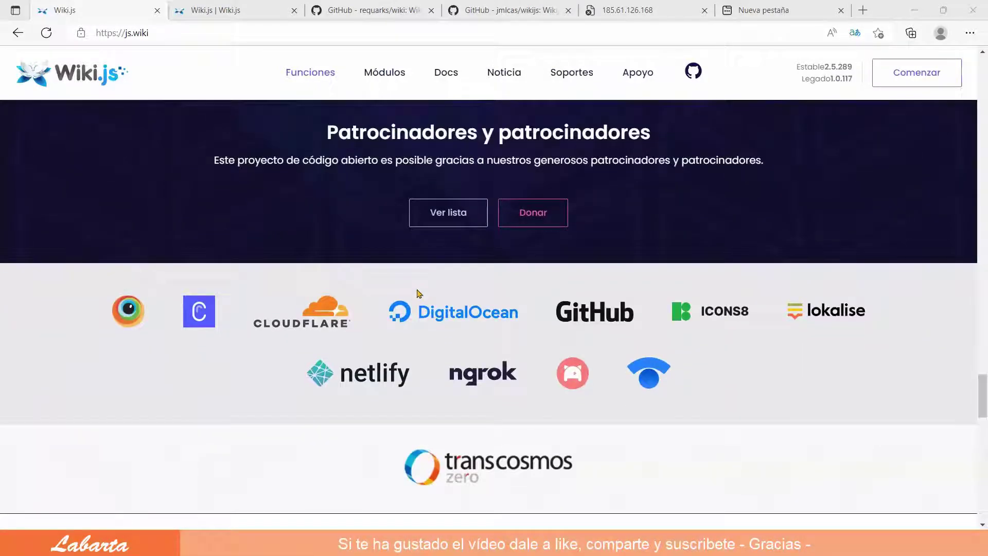
pyautogui.scroll(-3, 418, 296)
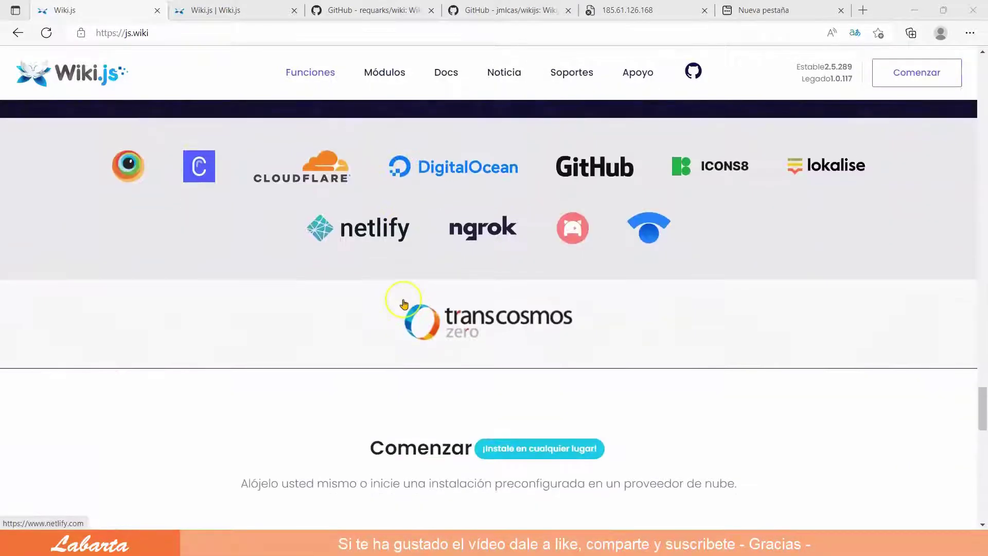
pyautogui.scroll(-5, 404, 304)
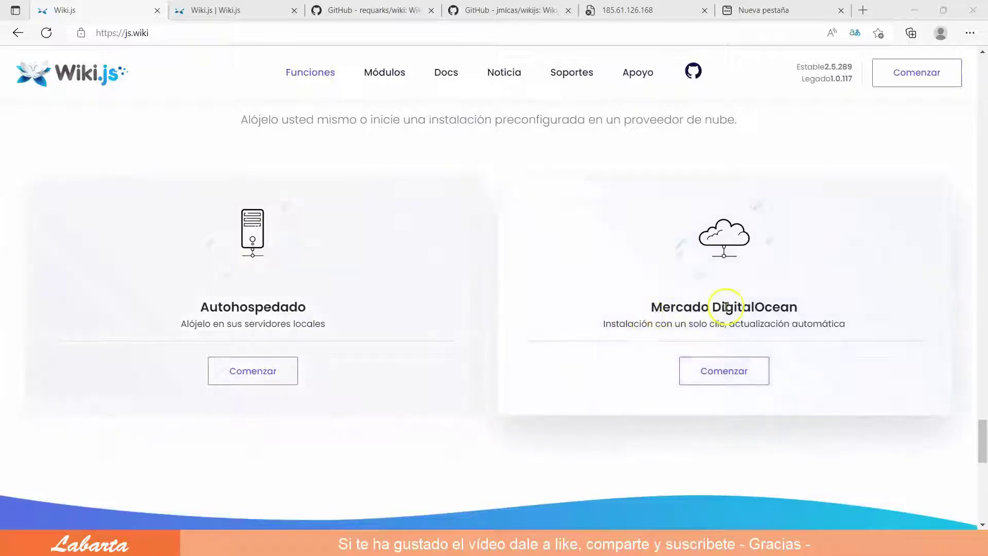
pyautogui.scroll(-7, 726, 307)
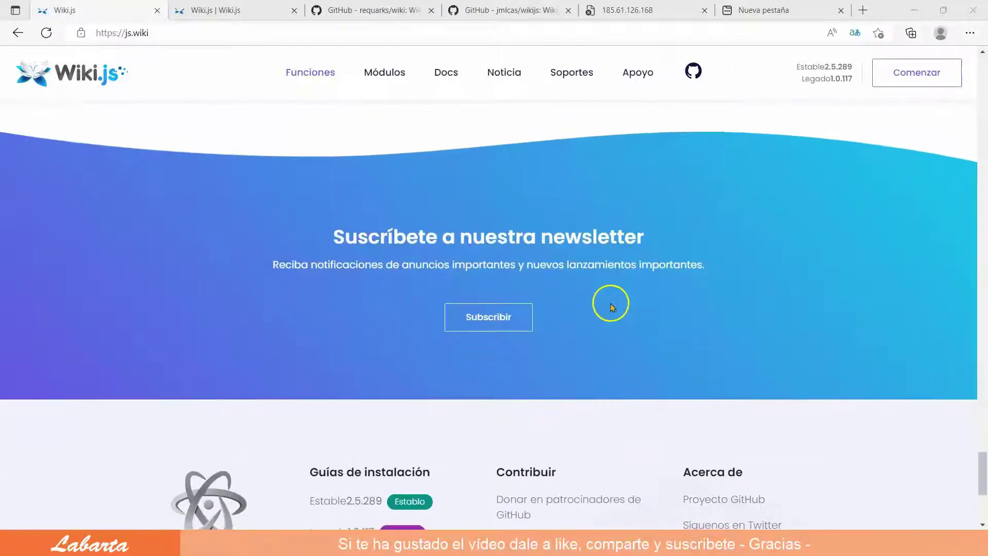
pyautogui.scroll(-3, 609, 307)
pyautogui.scroll(-2, 609, 308)
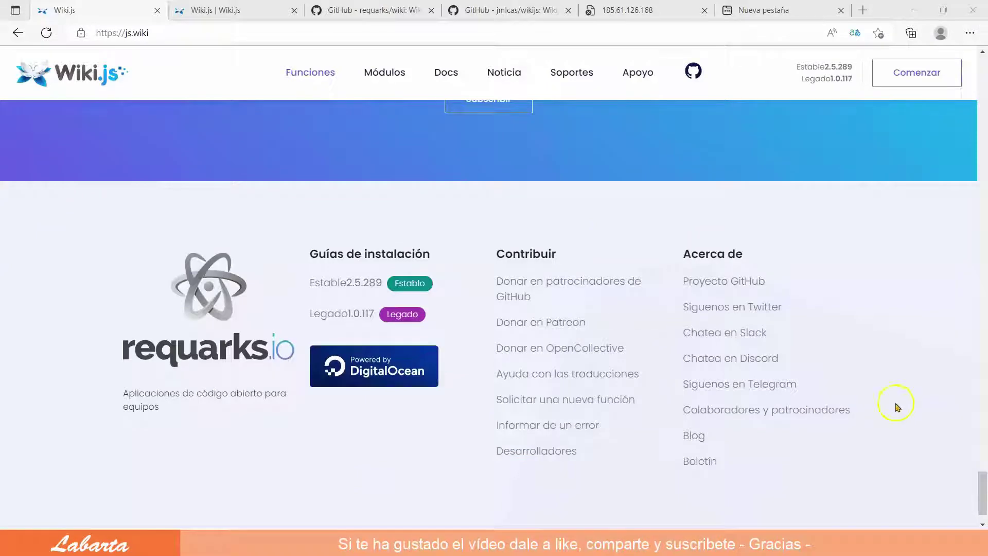
pyautogui.moveTo(982, 484); pyautogui.dragTo(982, 67)
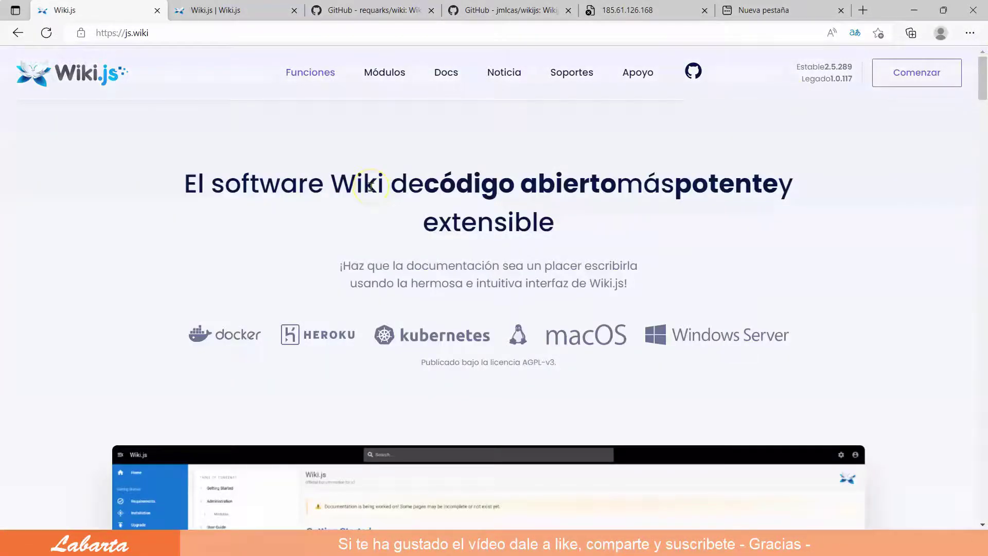
pyautogui.click(381, 75)
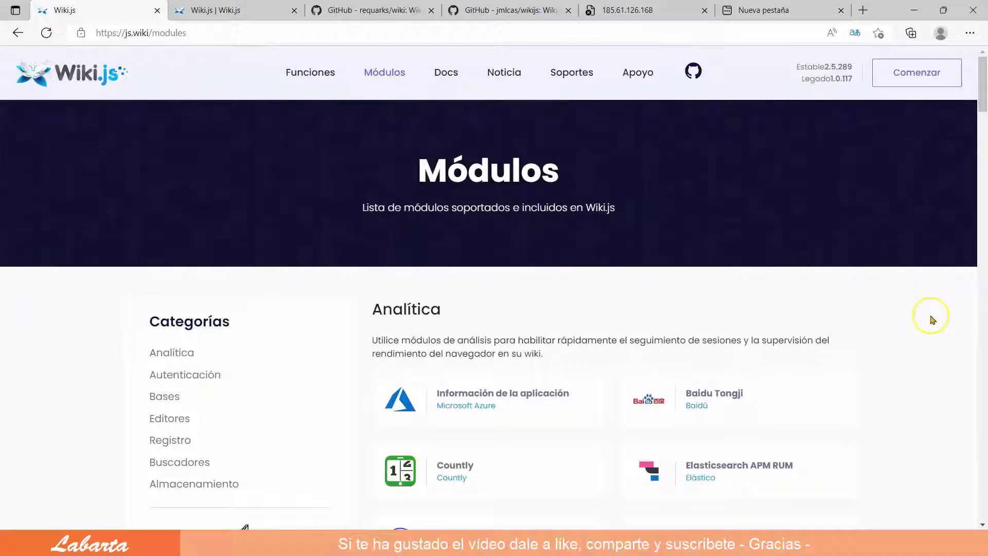
pyautogui.scroll(-5, 933, 320)
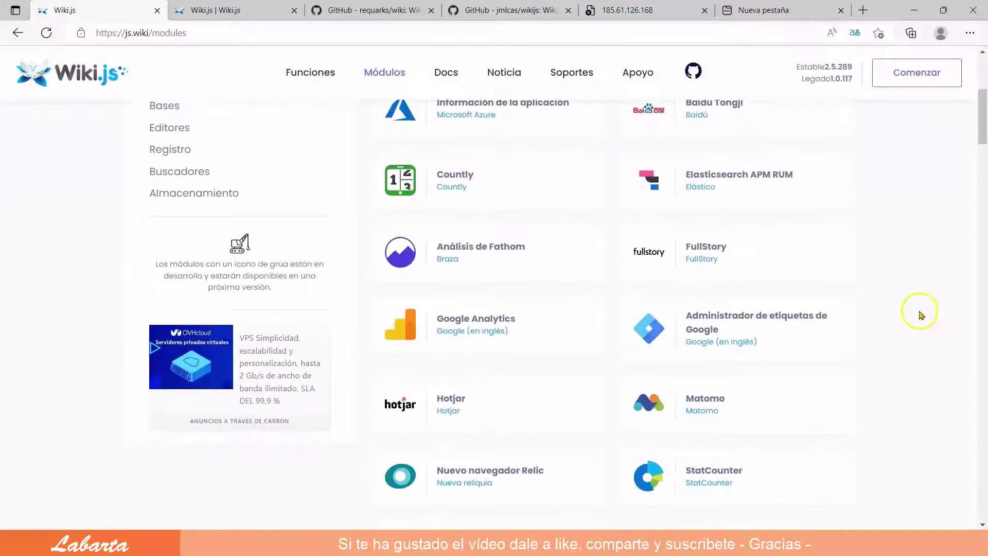
pyautogui.scroll(-8, 922, 315)
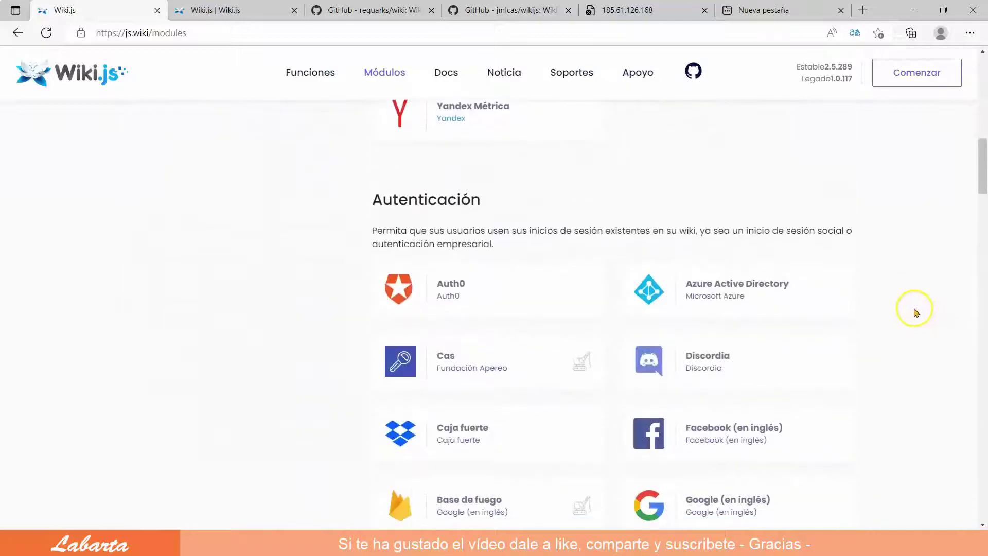
pyautogui.scroll(-6, 916, 312)
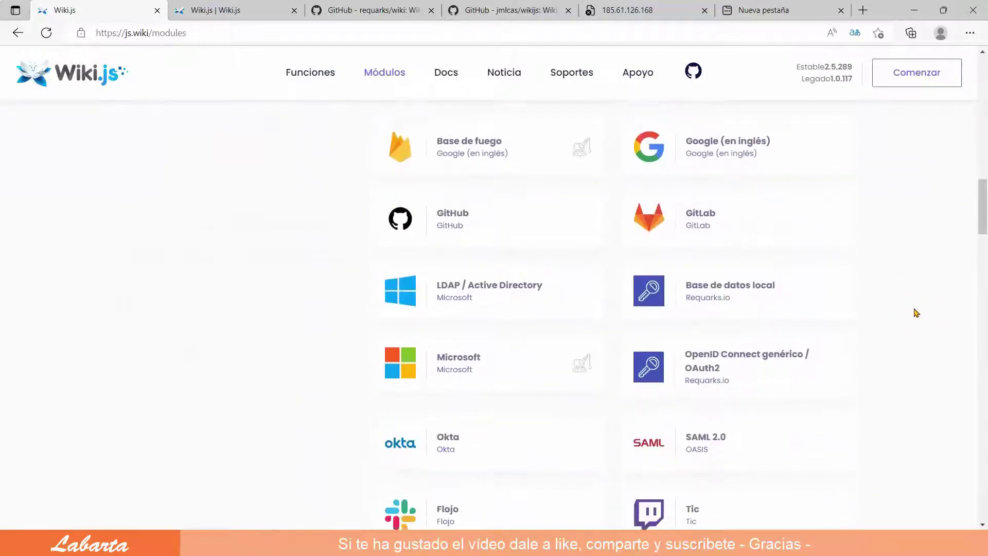
pyautogui.scroll(-8, 916, 312)
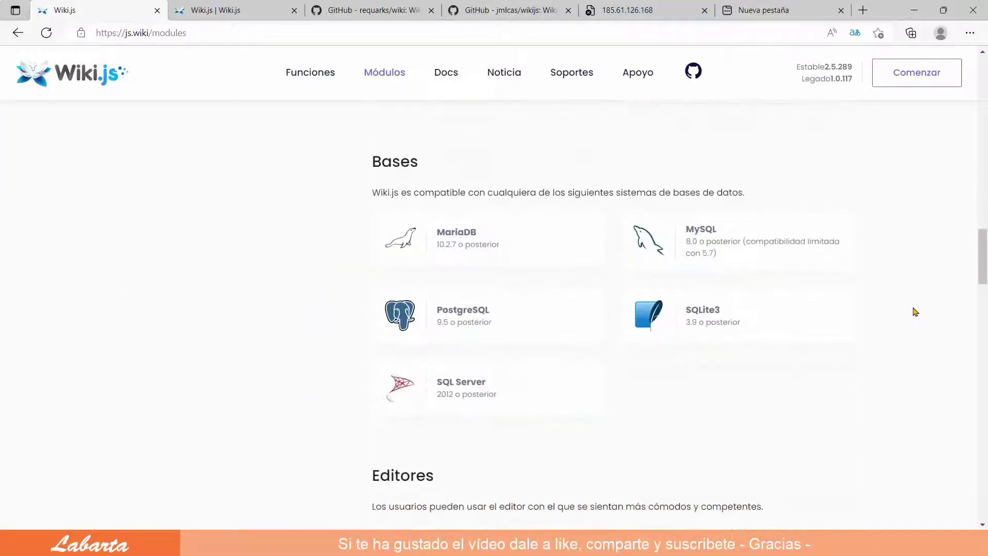
pyautogui.scroll(-5, 916, 312)
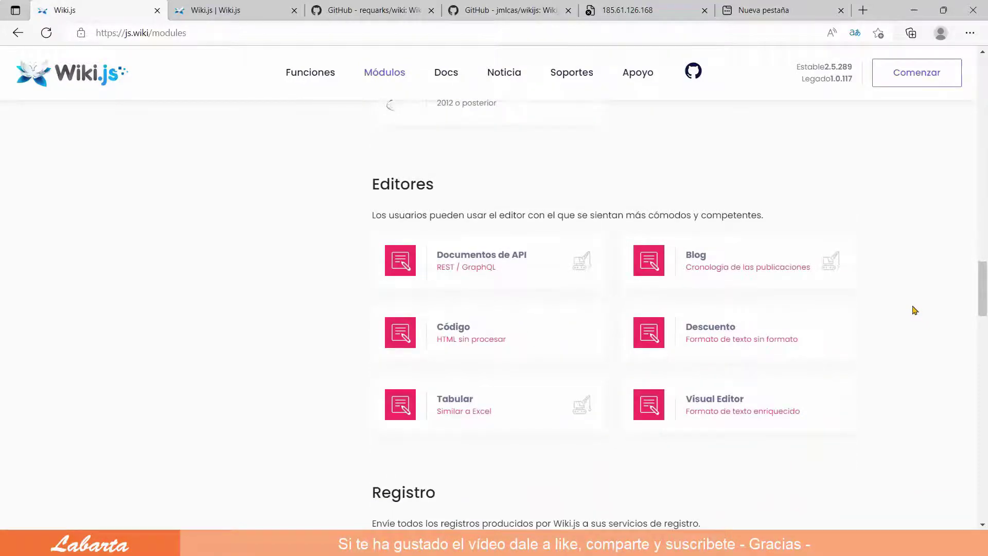
pyautogui.scroll(-8, 915, 310)
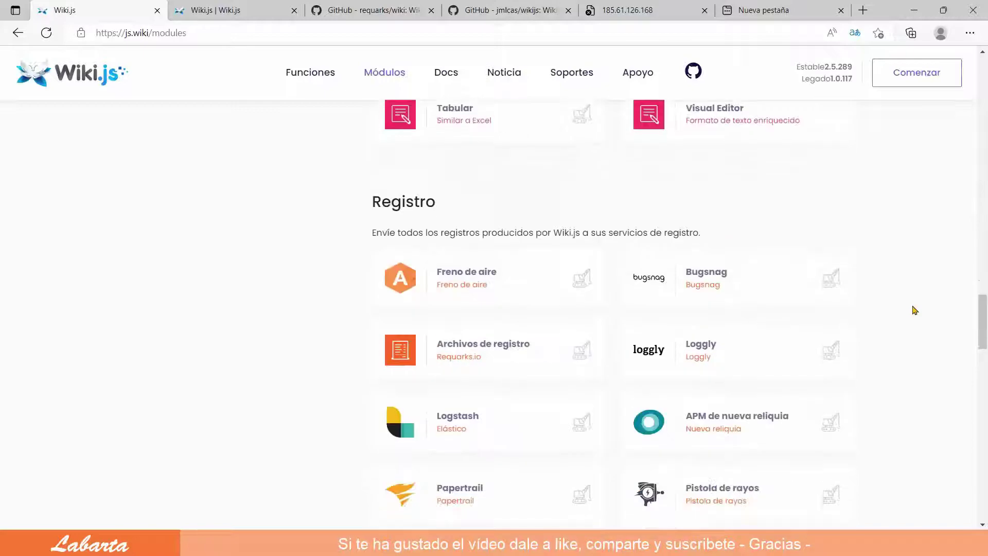
pyautogui.scroll(-7, 915, 310)
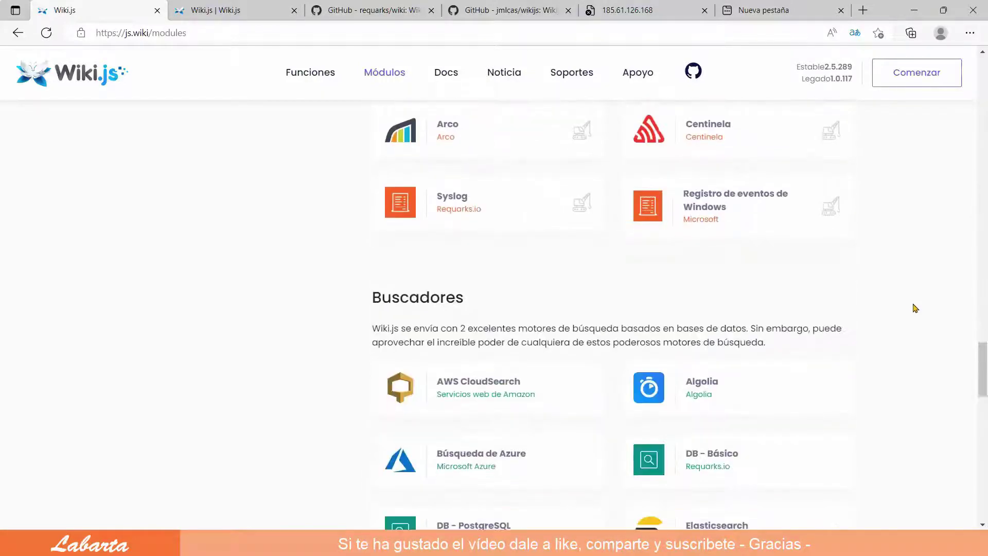
pyautogui.scroll(-8, 916, 308)
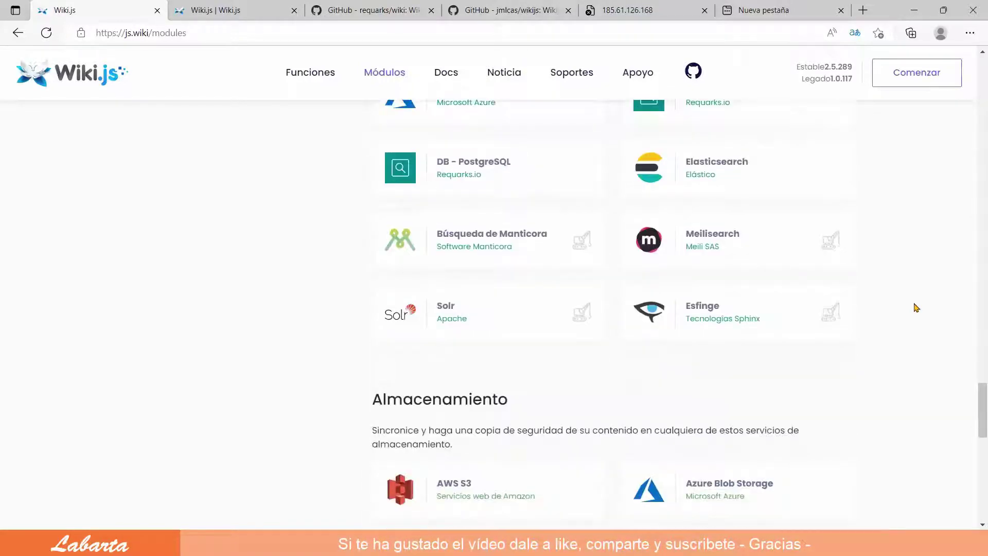
pyautogui.scroll(-6, 916, 308)
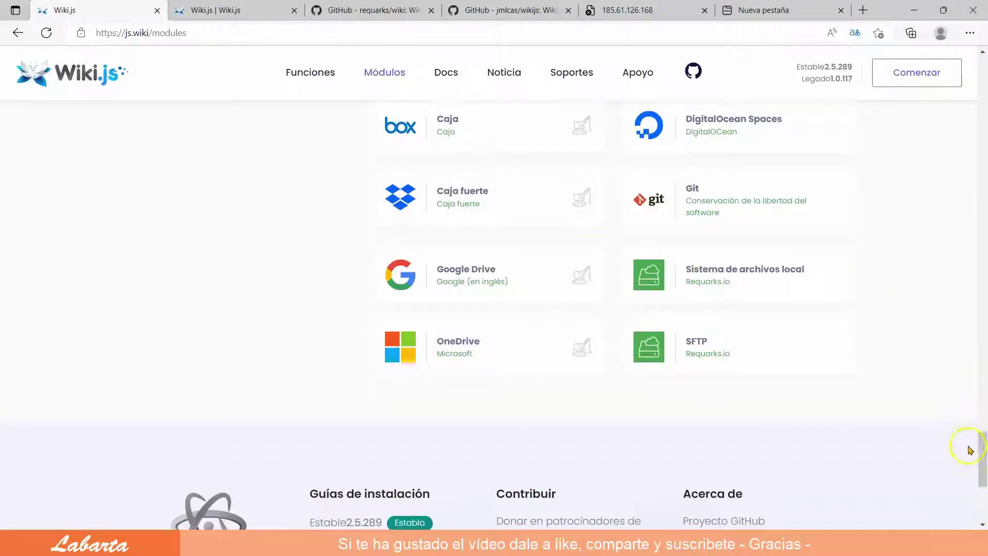
pyautogui.moveTo(984, 453); pyautogui.dragTo(985, 65)
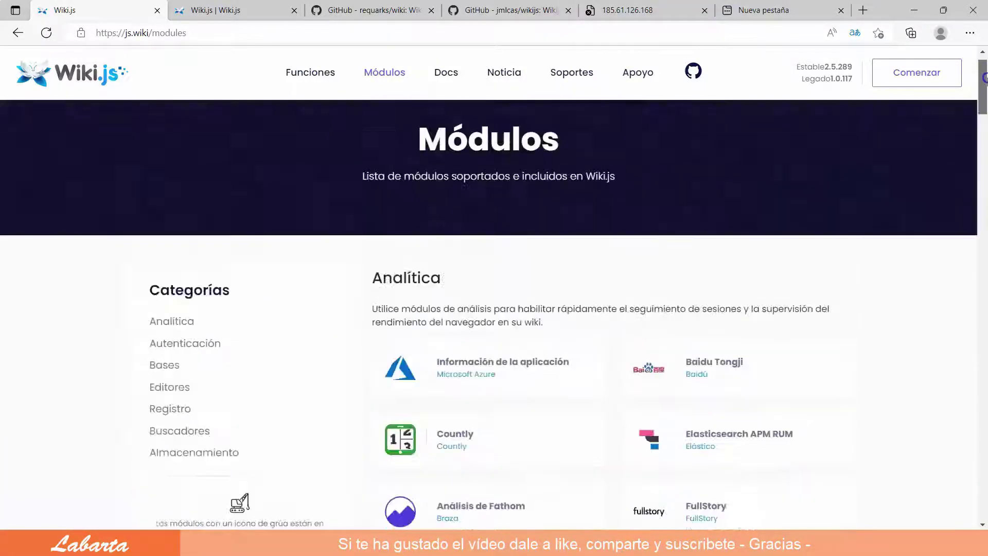
# Step: Browse the js.wiki Docs, news blog, sponsors and support pages, then close the js.wiki tab
pyautogui.click(443, 74)
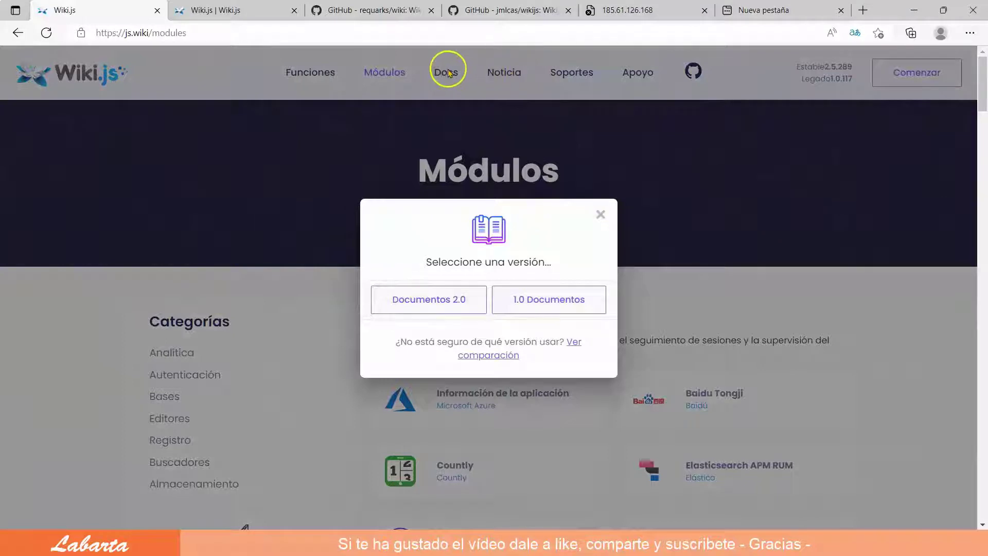
pyautogui.click(601, 216)
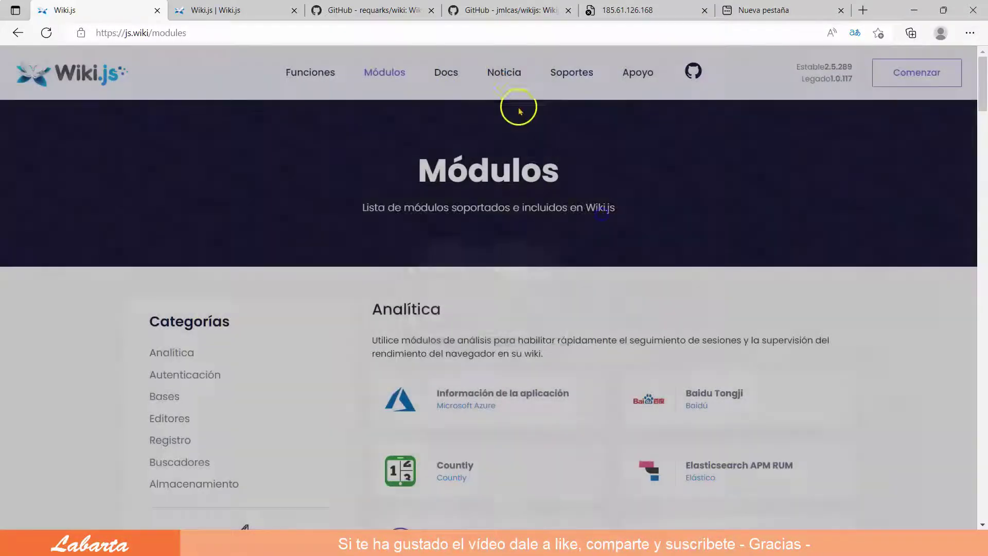
pyautogui.click(502, 75)
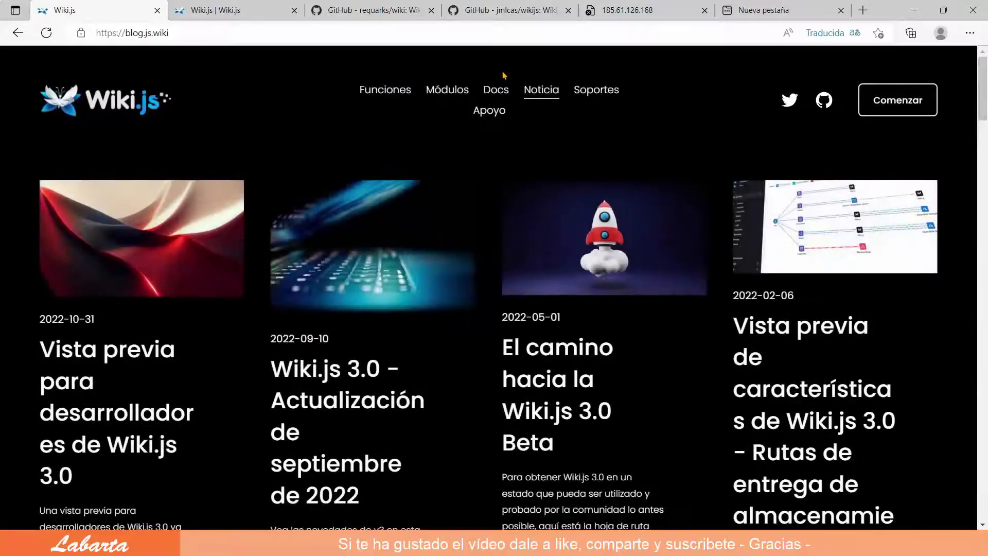
pyautogui.click(13, 34)
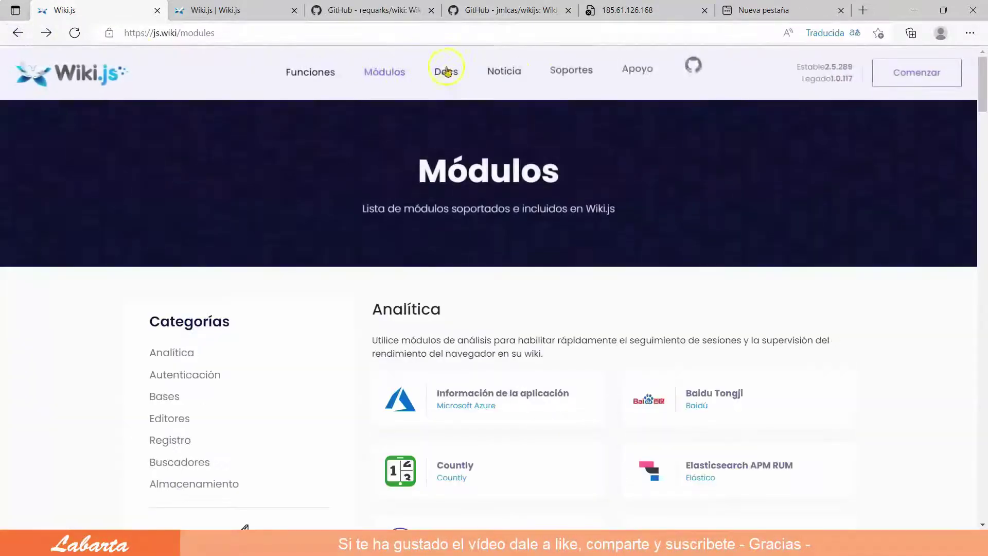
pyautogui.click(554, 77)
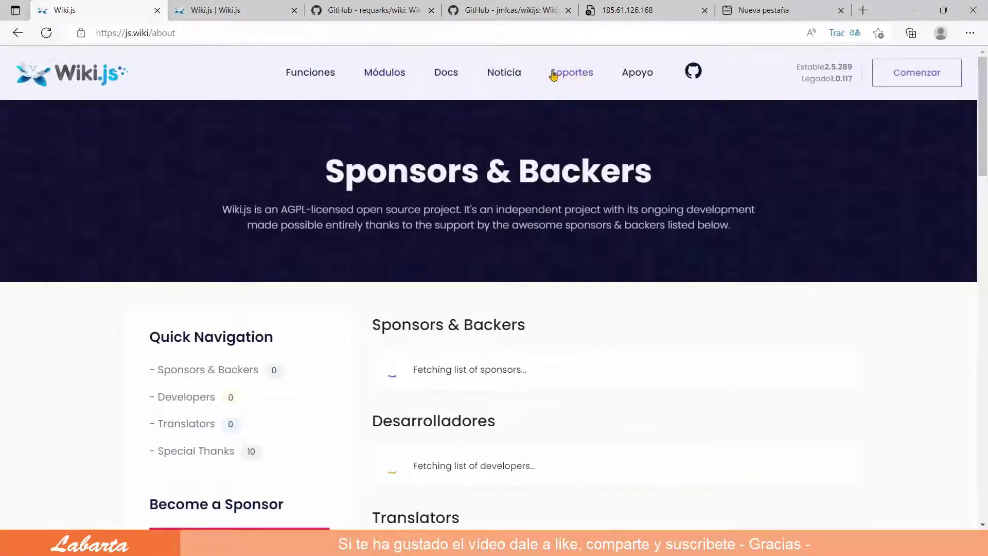
pyautogui.click(639, 73)
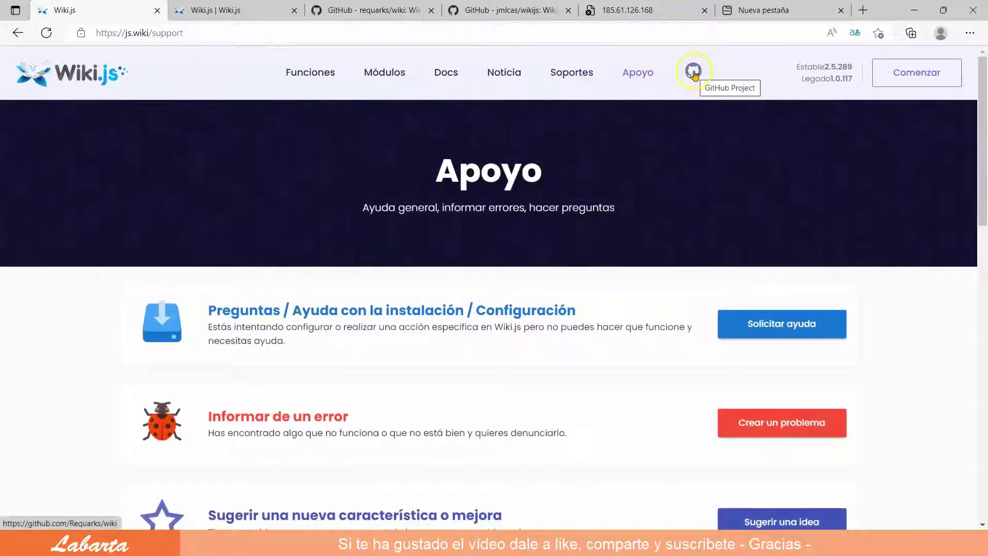
pyautogui.click(158, 10)
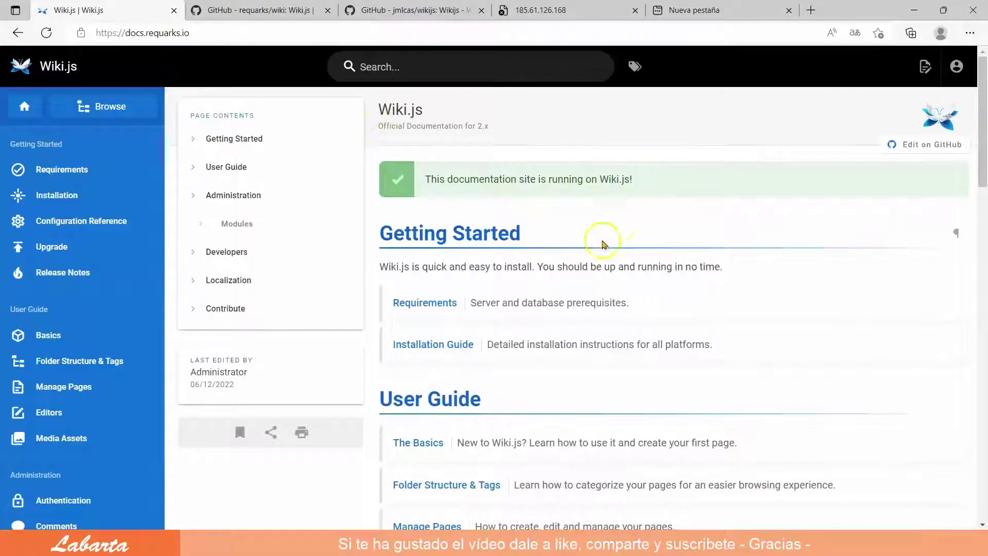
# Step: Scroll through the Wiki.js documentation page and close its tab
pyautogui.scroll(-4, 556, 291)
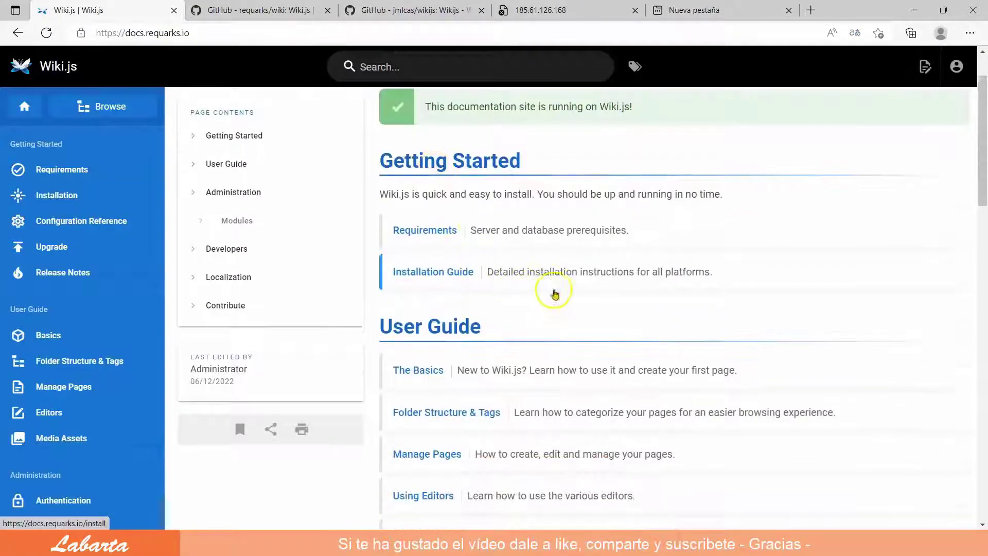
pyautogui.scroll(-3, 558, 290)
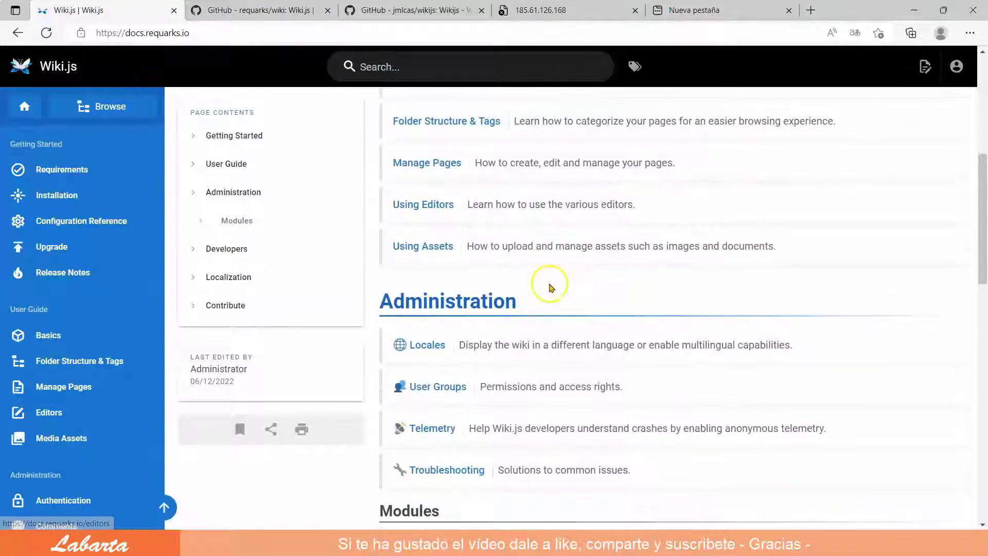
pyautogui.scroll(-2, 606, 334)
pyautogui.scroll(-2, 606, 334)
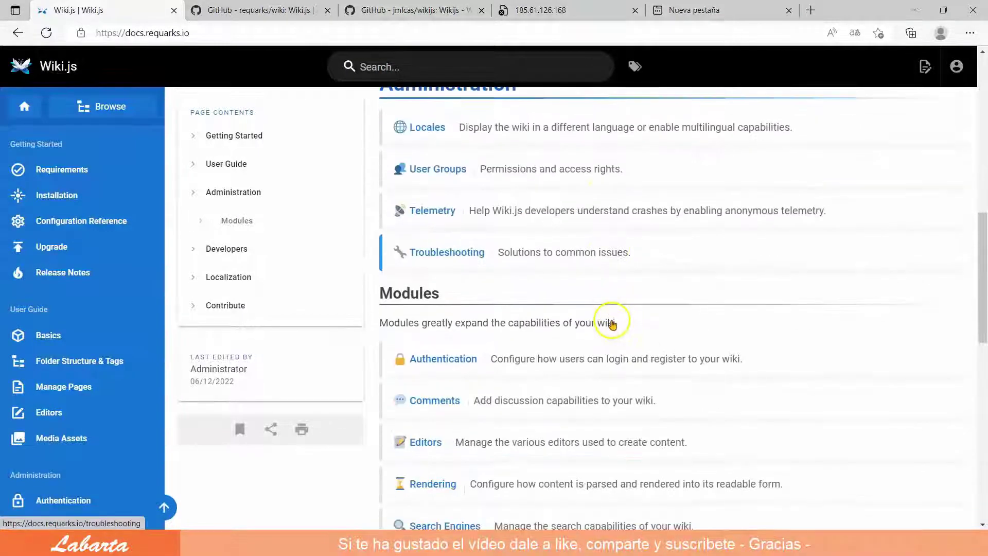
pyautogui.scroll(-2, 611, 322)
pyautogui.scroll(-2, 612, 319)
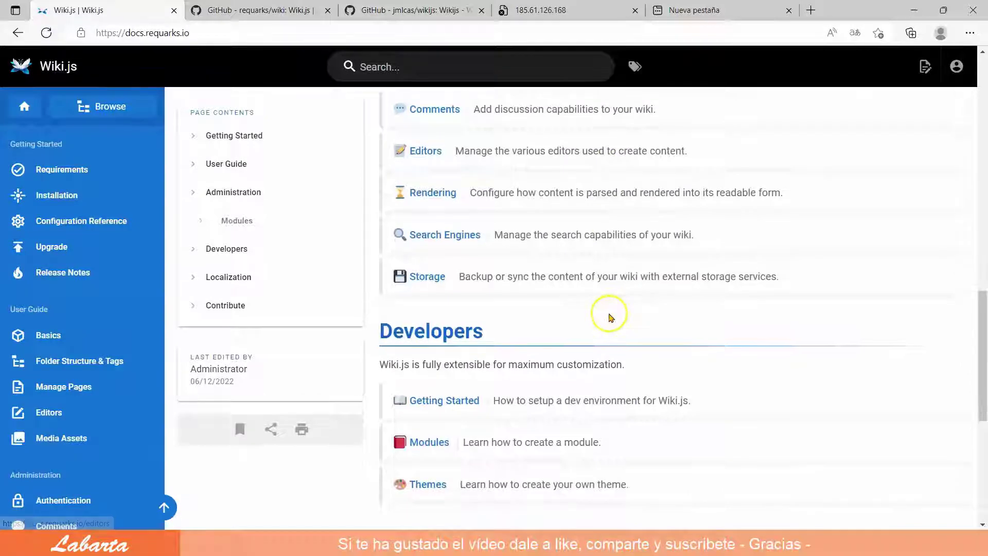
pyautogui.scroll(-2, 611, 316)
pyautogui.scroll(-3, 610, 317)
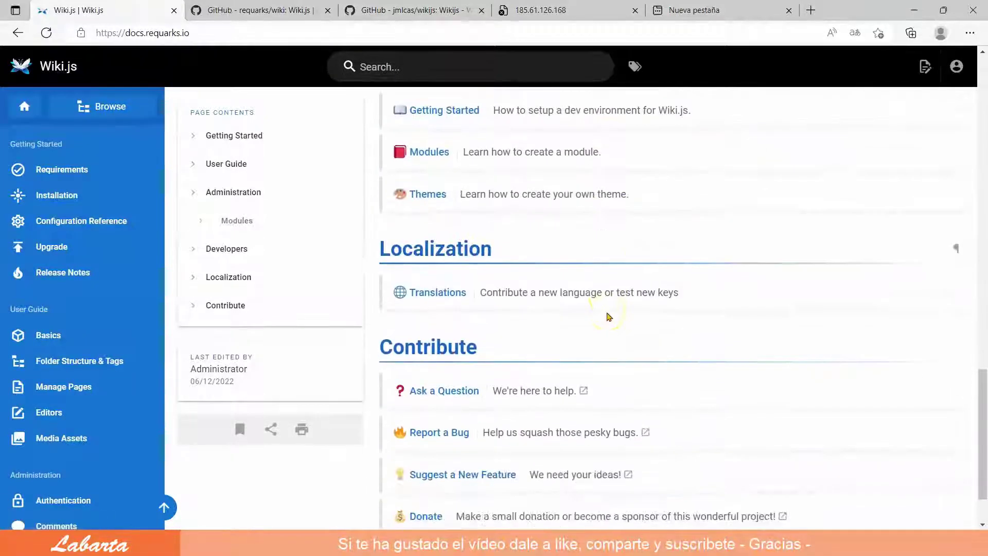
pyautogui.scroll(-1, 609, 316)
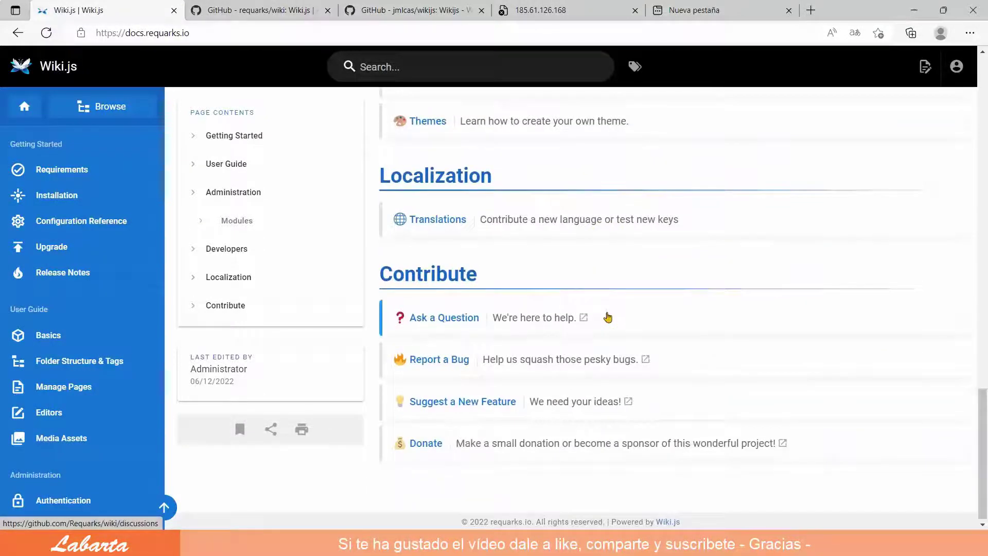
pyautogui.scroll(20, 608, 317)
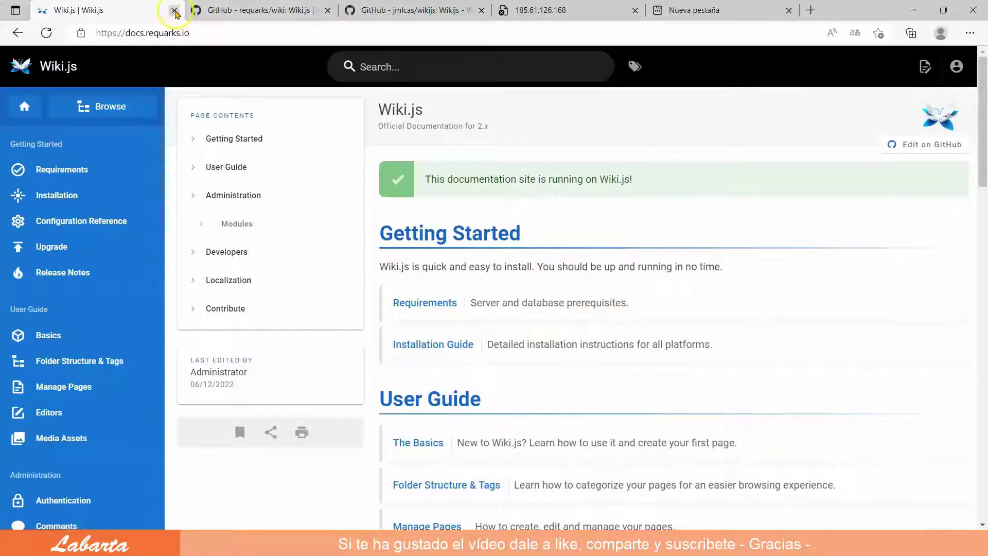
pyautogui.click(174, 10)
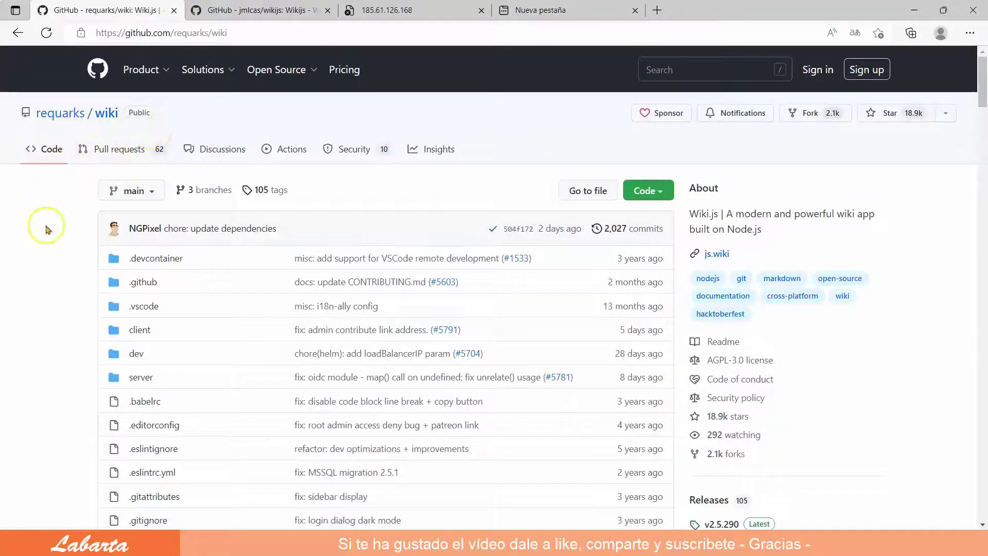
# Step: Scroll through the requarks/wiki README and back up, then close that tab
pyautogui.scroll(-6, 47, 229)
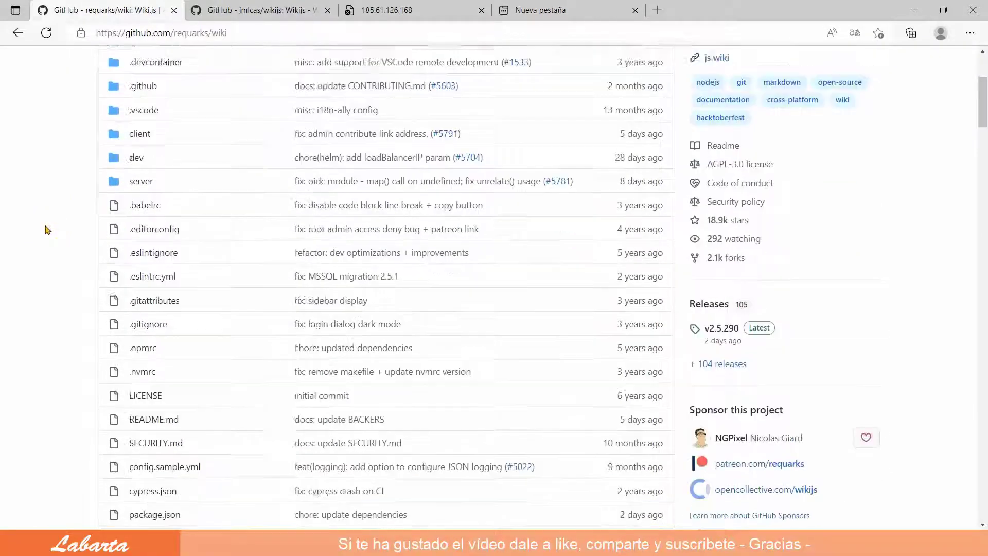
pyautogui.scroll(-6, 46, 229)
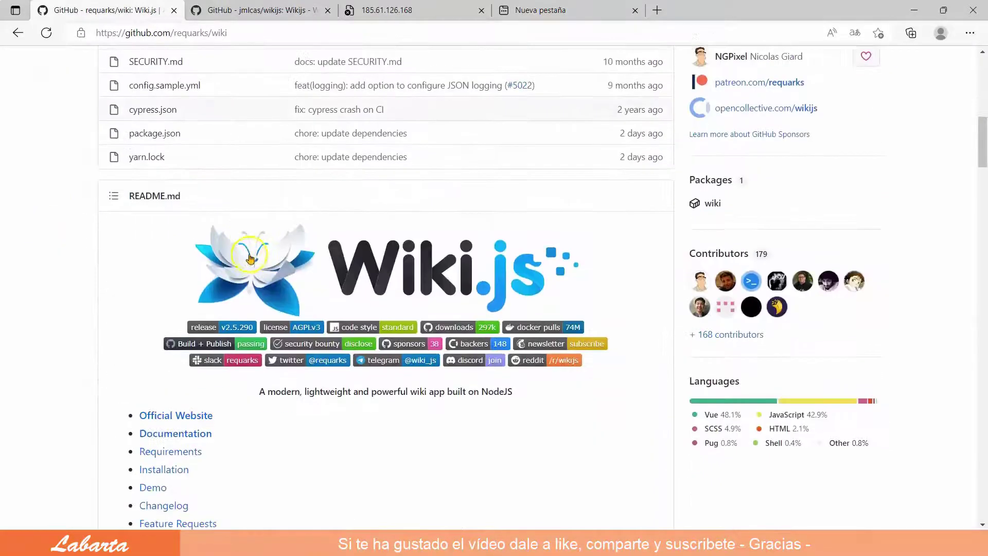
pyautogui.scroll(-3, 298, 274)
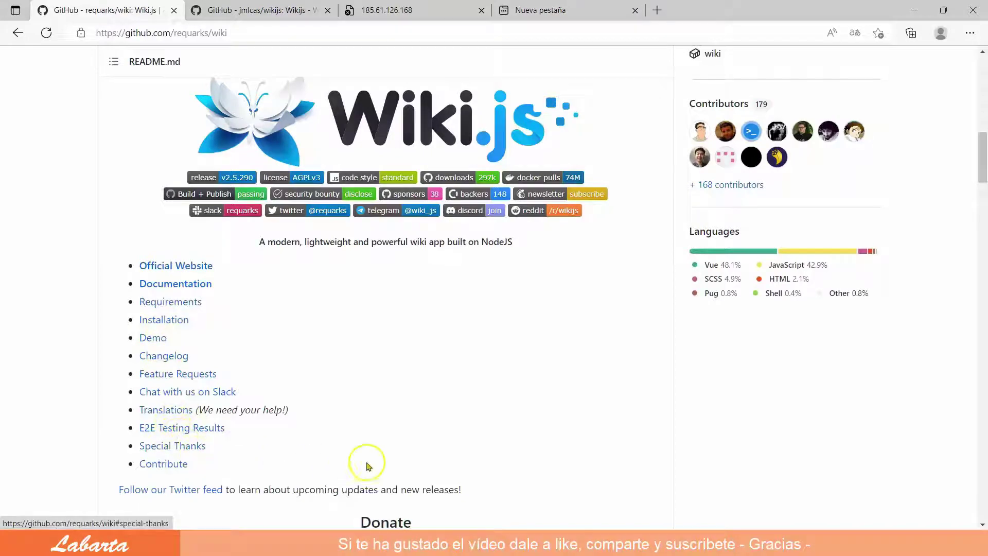
pyautogui.scroll(-5, 470, 420)
pyautogui.scroll(-5, 558, 349)
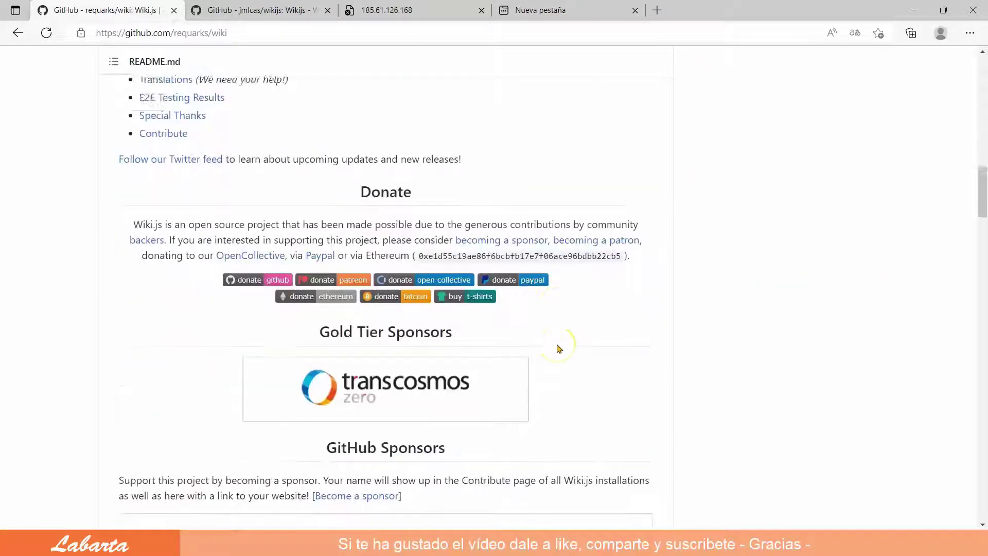
pyautogui.scroll(-1, 559, 349)
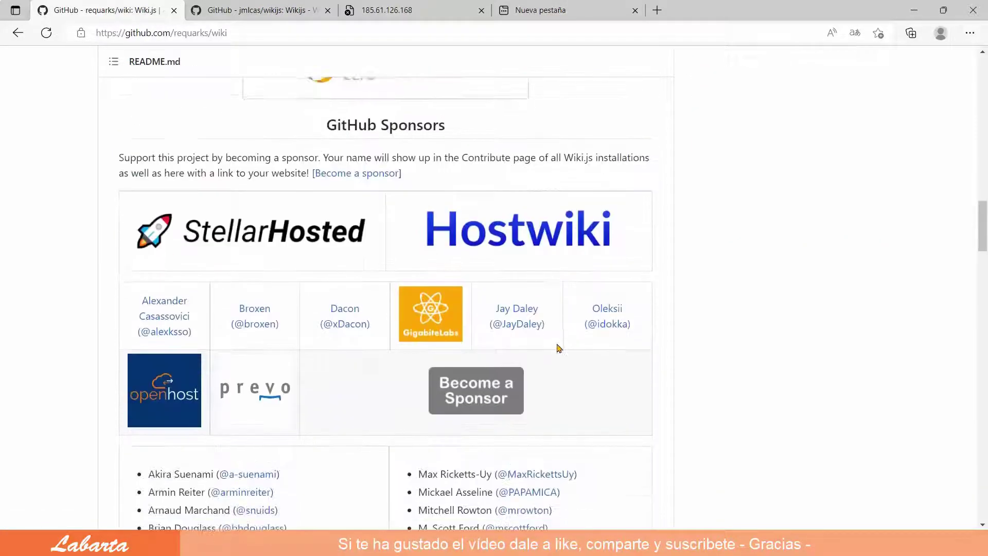
pyautogui.scroll(-1, 558, 346)
pyautogui.scroll(-3, 558, 344)
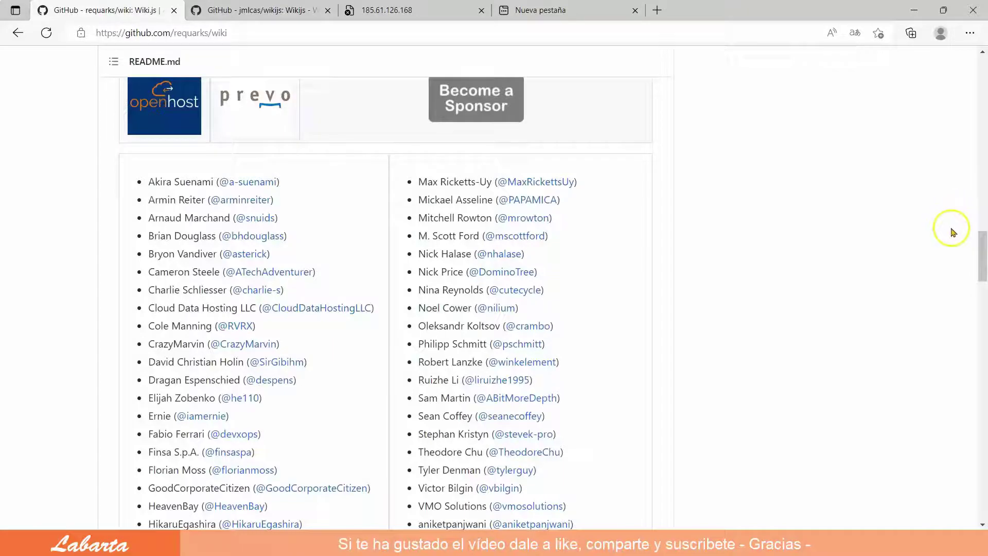
pyautogui.moveTo(983, 250); pyautogui.dragTo(984, 427)
pyautogui.moveTo(984, 435); pyautogui.dragTo(984, 72)
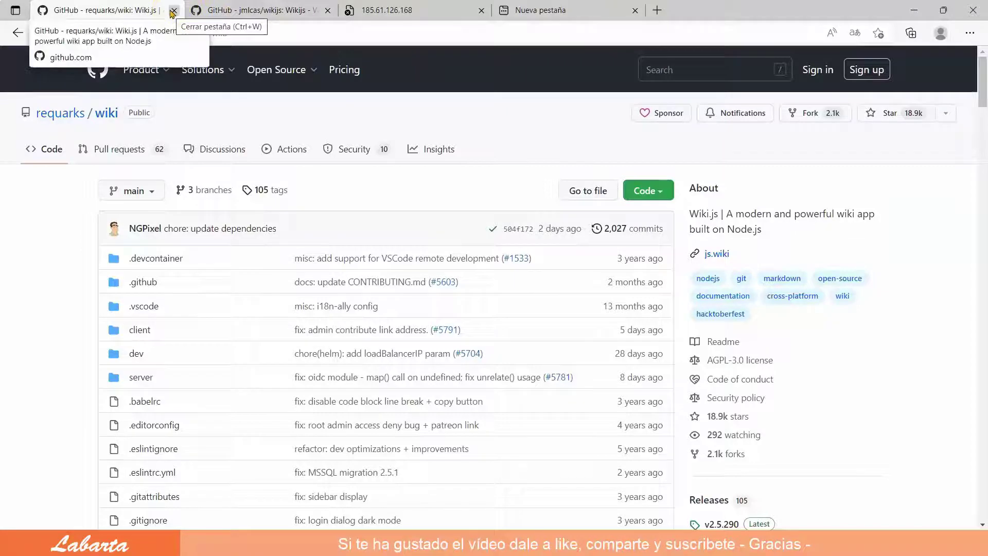
pyautogui.click(175, 10)
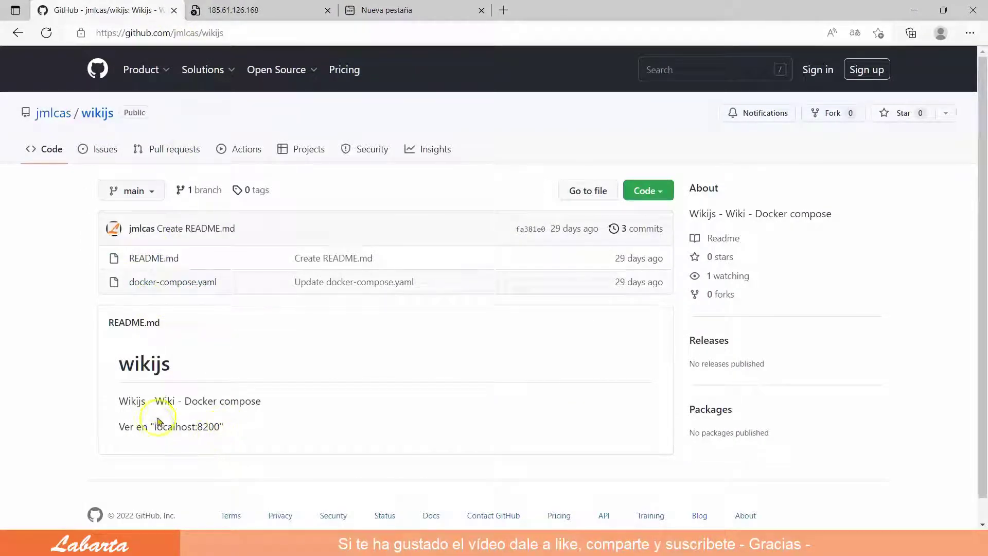
# Step: Open docker-compose.yaml and highlight its PUID=1000 and PGID=1000 settings
pyautogui.click(187, 283)
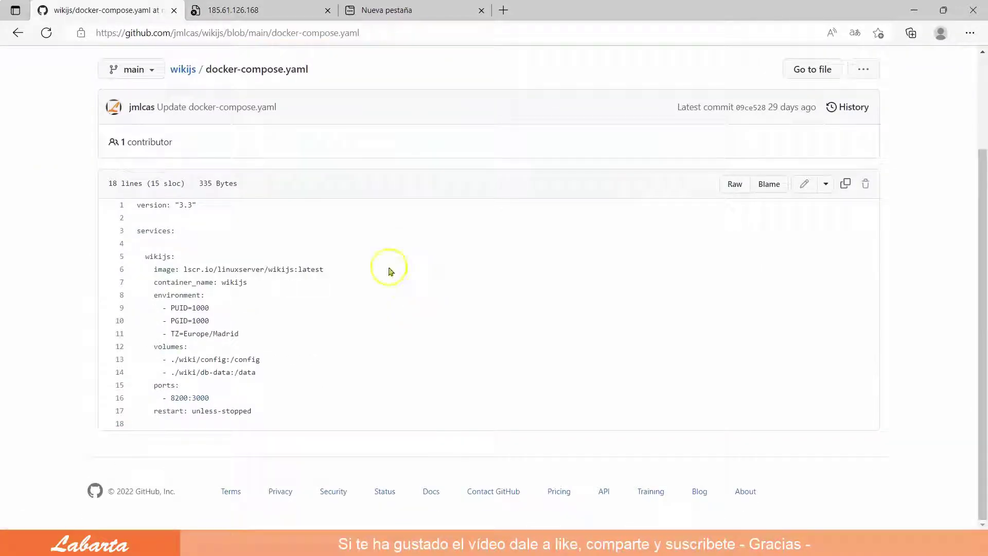
pyautogui.moveTo(215, 308); pyautogui.dragTo(168, 320)
pyautogui.click(207, 322)
pyautogui.click(258, 322)
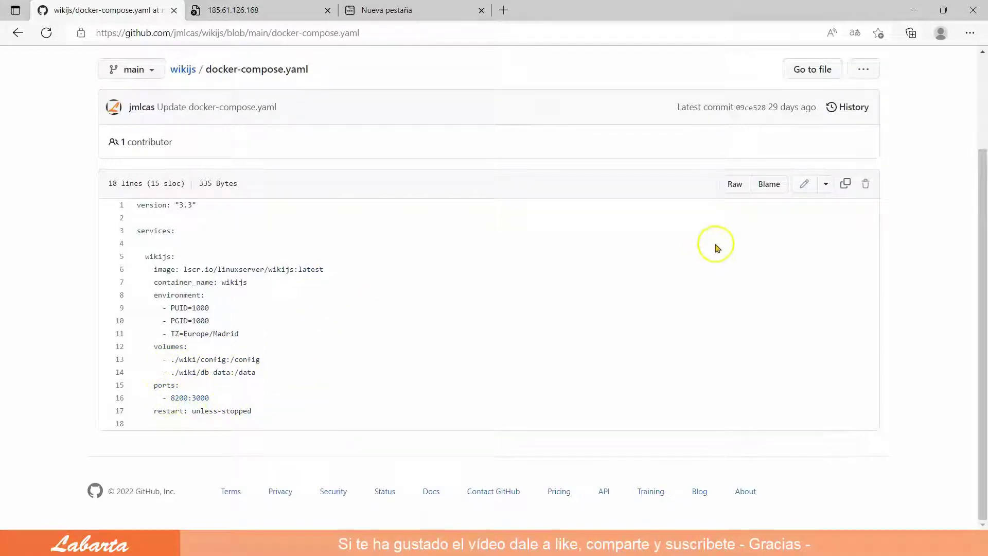
pyautogui.scroll(3, 509, 123)
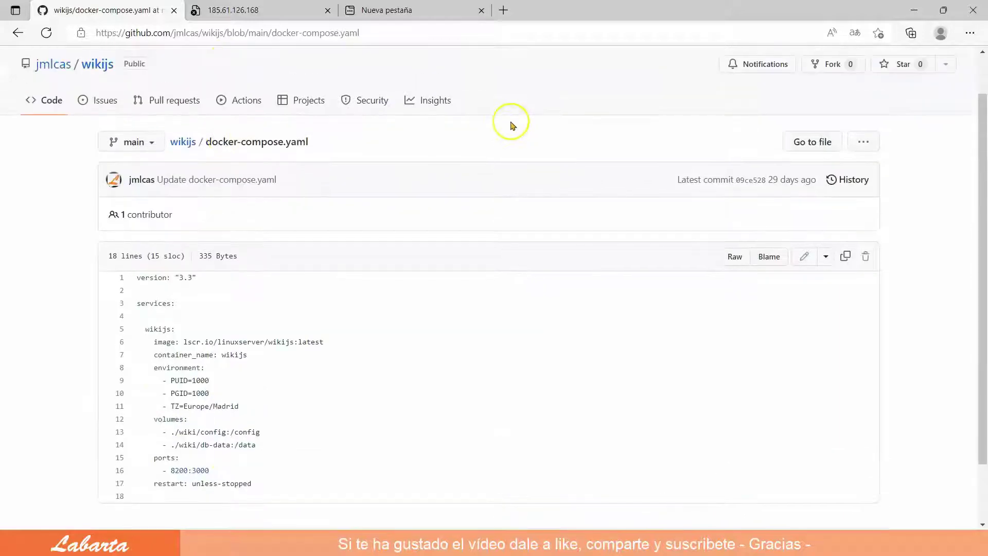
# Step: Return to the wikijs repository root and copy its URL from the address bar
pyautogui.hotkey('alt', 'Left')
pyautogui.click(237, 34)
pyautogui.moveTo(237, 33); pyautogui.dragTo(96, 35)
pyautogui.hotkey('ctrl', 'c')
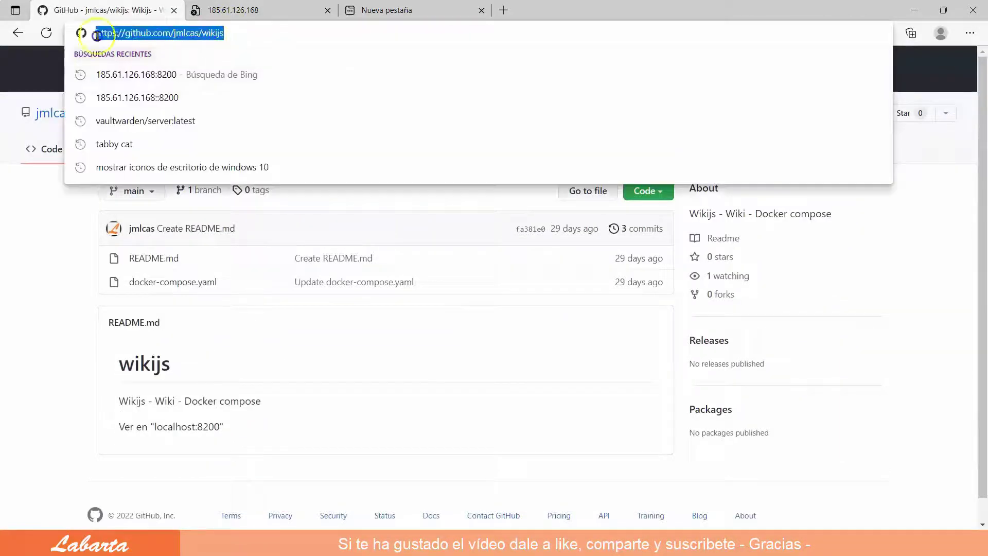
pyautogui.rightClick(129, 33)
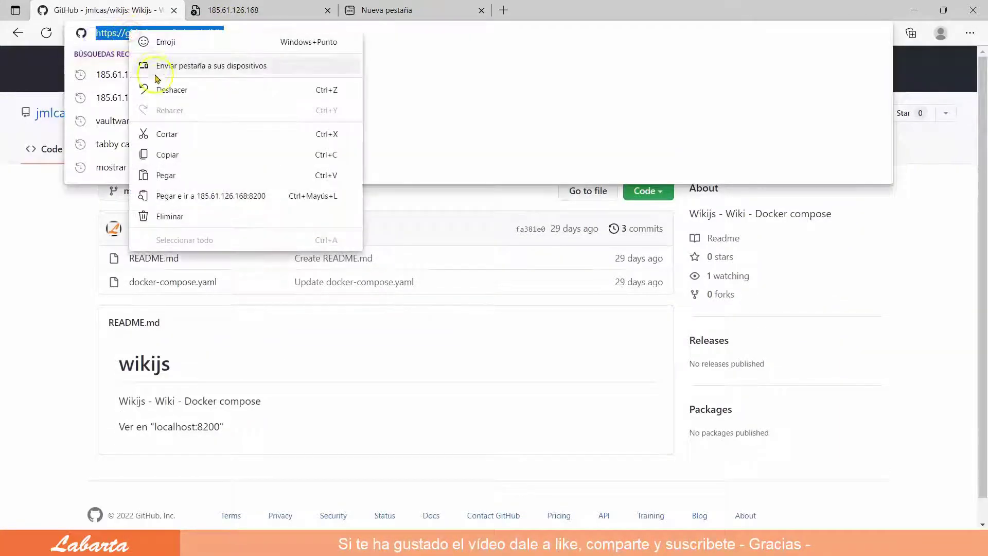
pyautogui.click(170, 153)
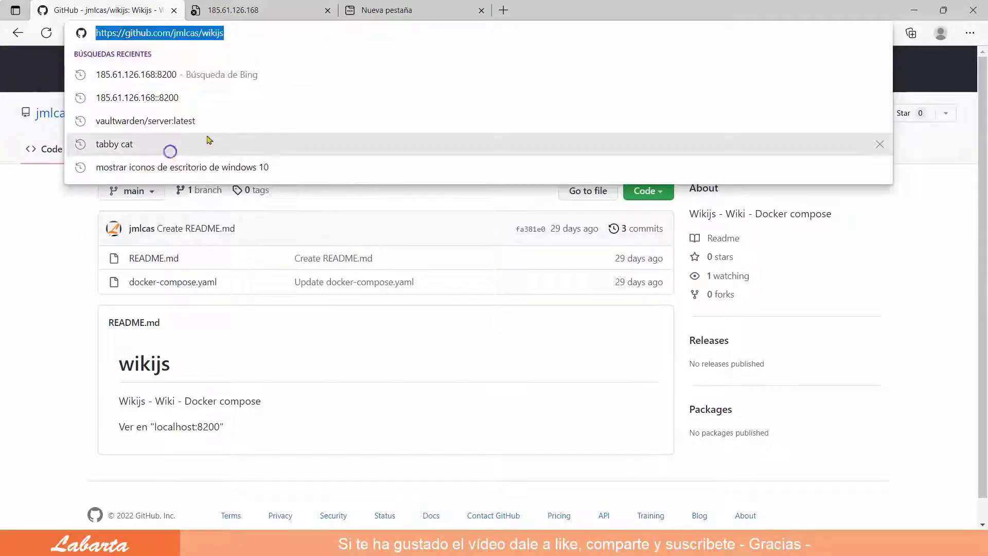
# Step: In the SSH terminal, move into the docker folder and list its contents
pyautogui.hotkey('alt', 'Tab')
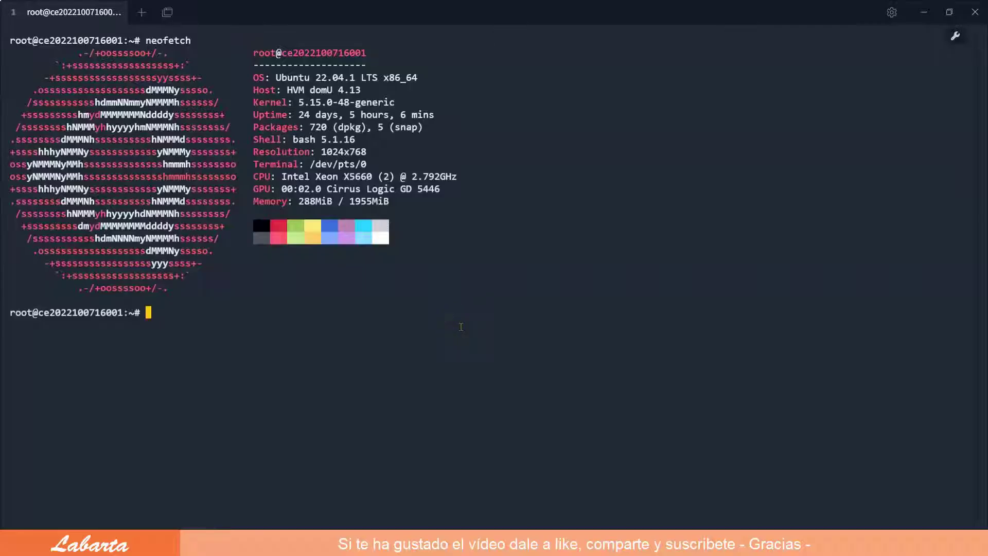
pyautogui.write('cd docker')
pyautogui.press('Return')
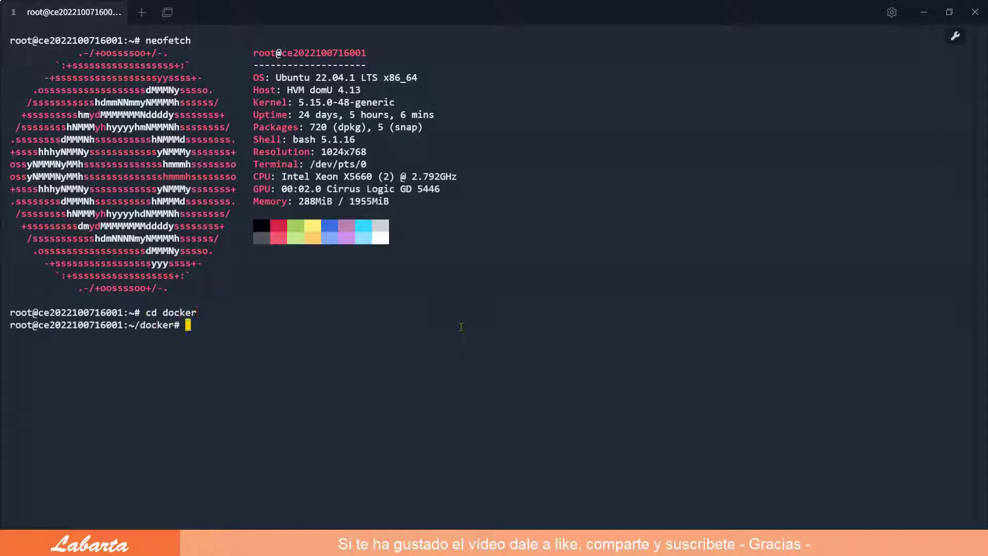
pyautogui.write('ls')
pyautogui.press('Return')
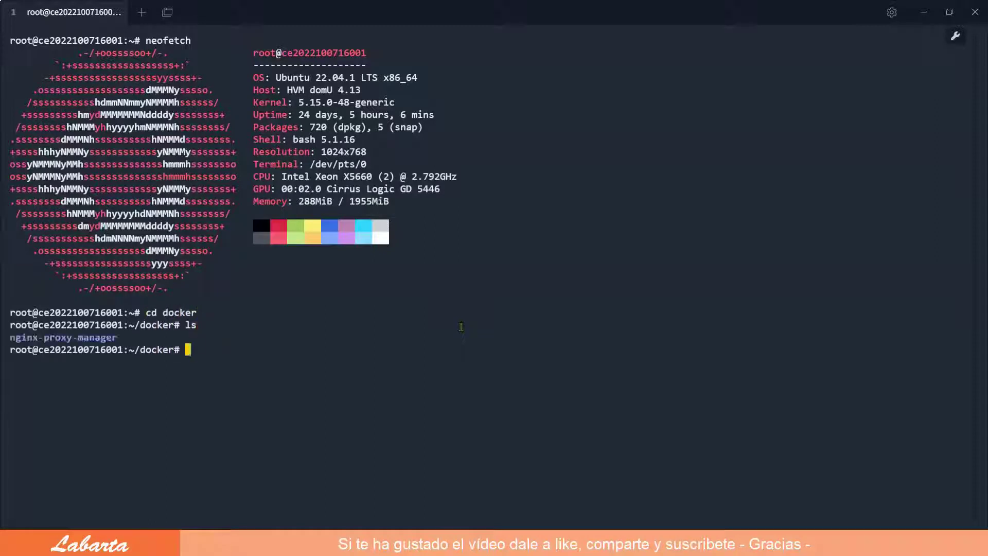
# Step: Clone the copied wikijs repository, enter its folder, list its files and start the stack
pyautogui.write('git clone')
pyautogui.rightClick(246, 351)
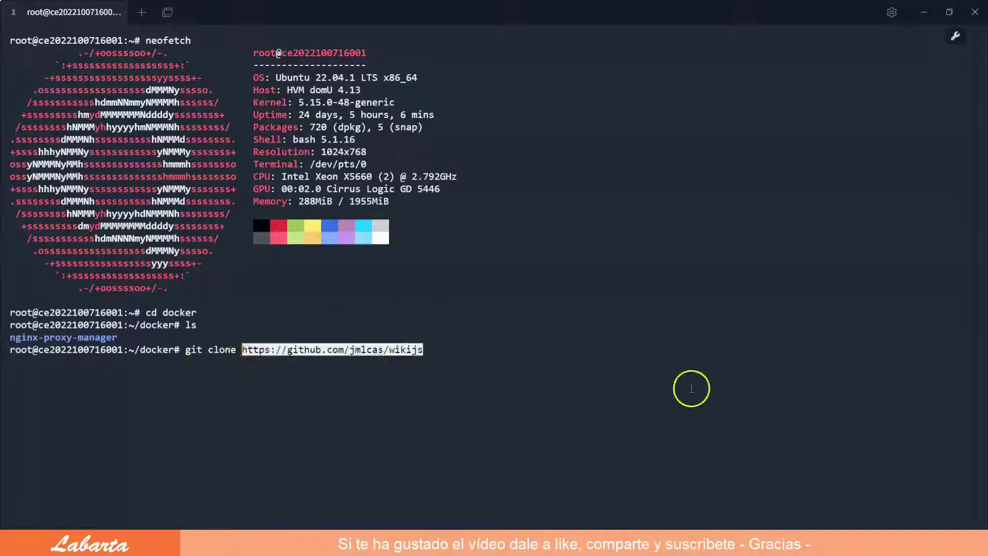
pyautogui.press('Return')
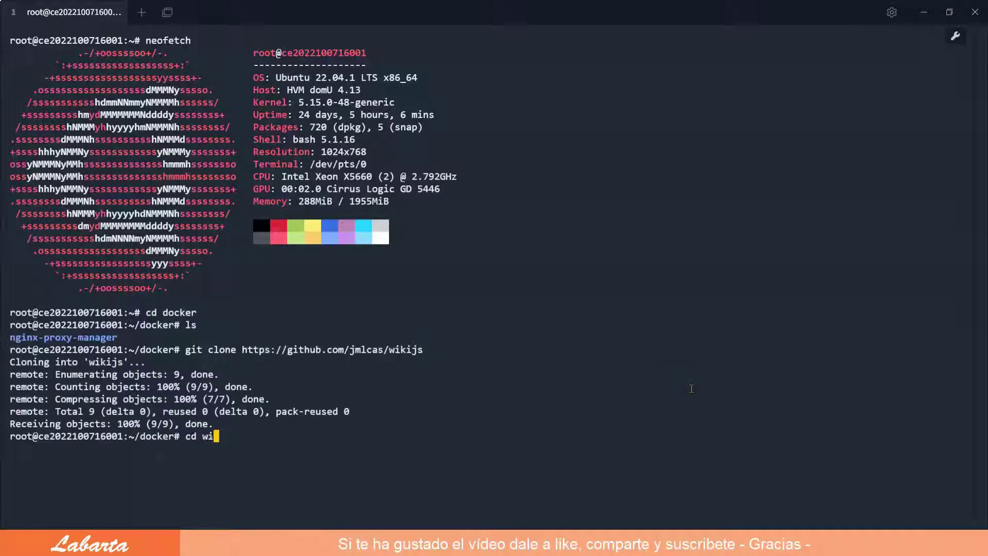
pyautogui.press('Return')
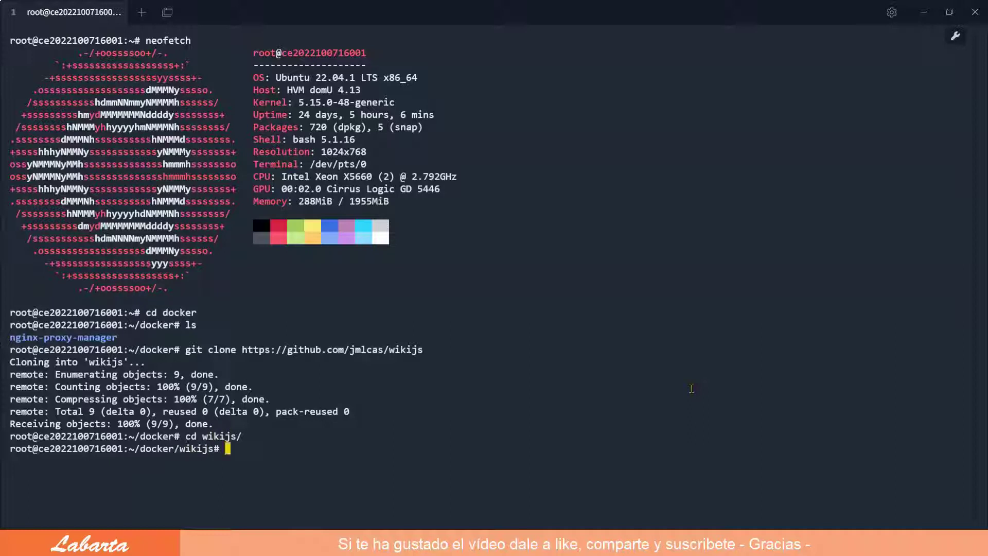
pyautogui.write('ls')
pyautogui.press('Return')
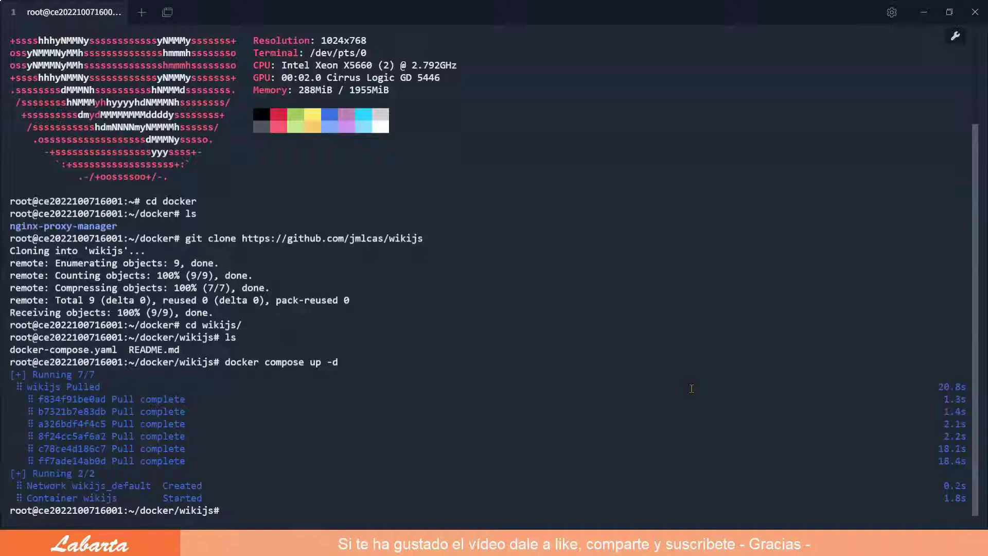
pyautogui.click(635, 545)
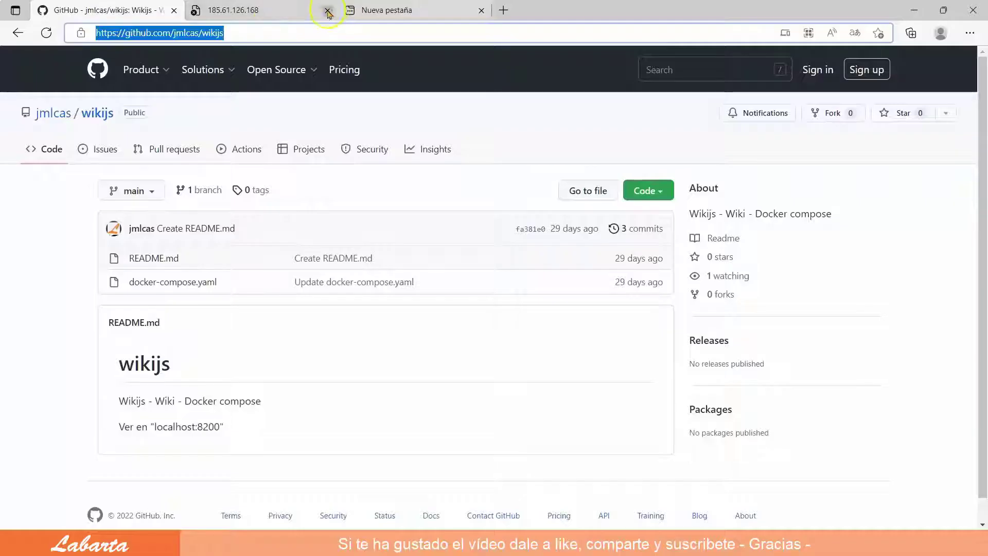
pyautogui.click(289, 12)
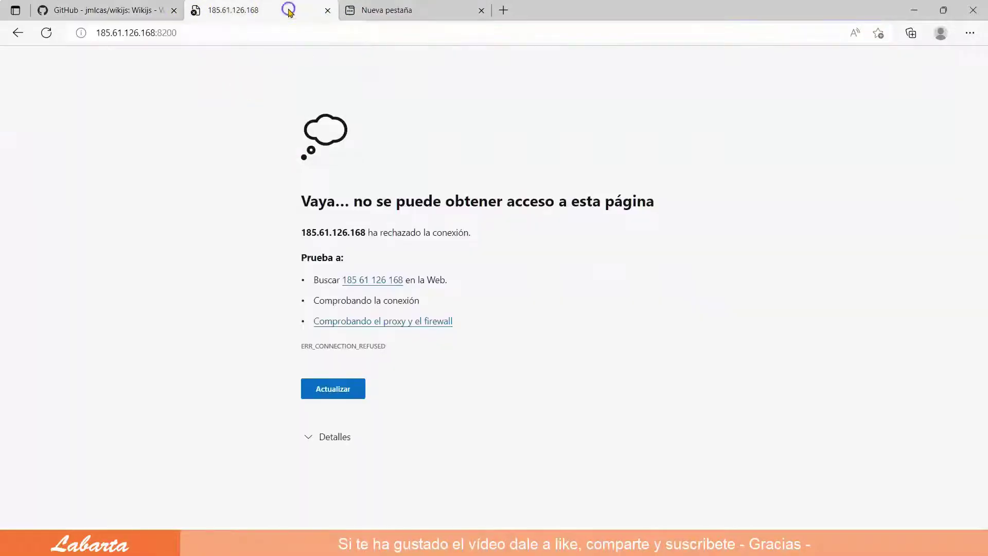
pyautogui.click(48, 34)
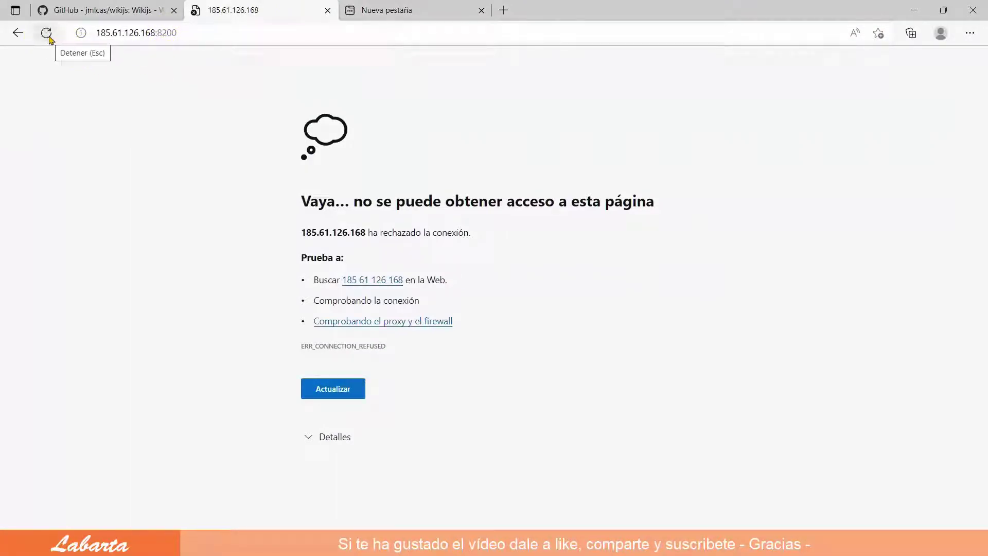
pyautogui.click(48, 35)
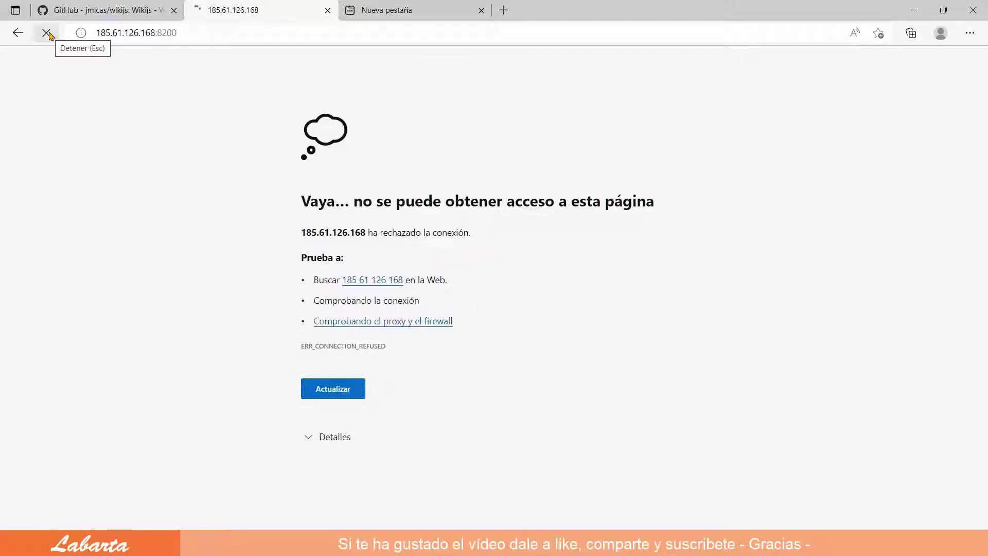
pyautogui.click(113, 33)
pyautogui.press('BackSpace')
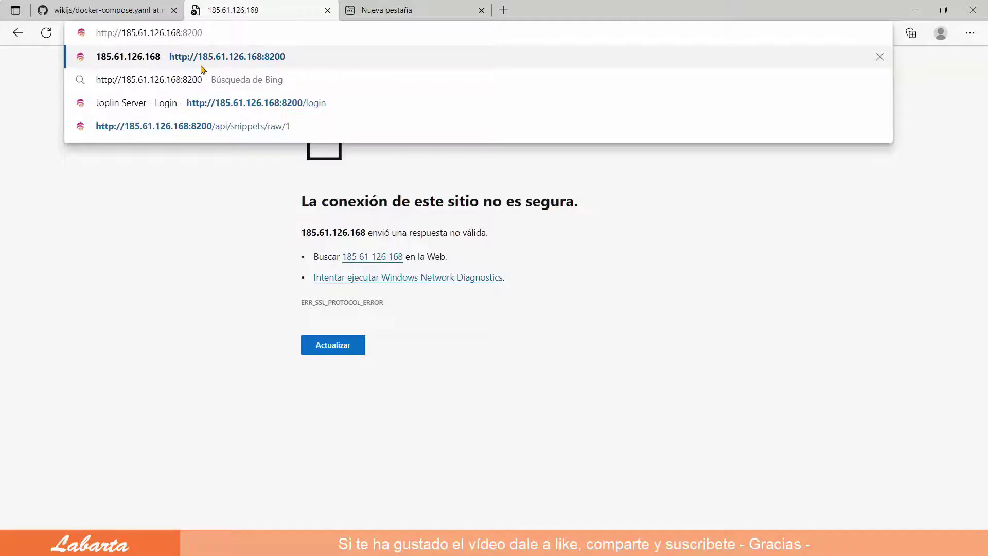
pyautogui.press('Return')
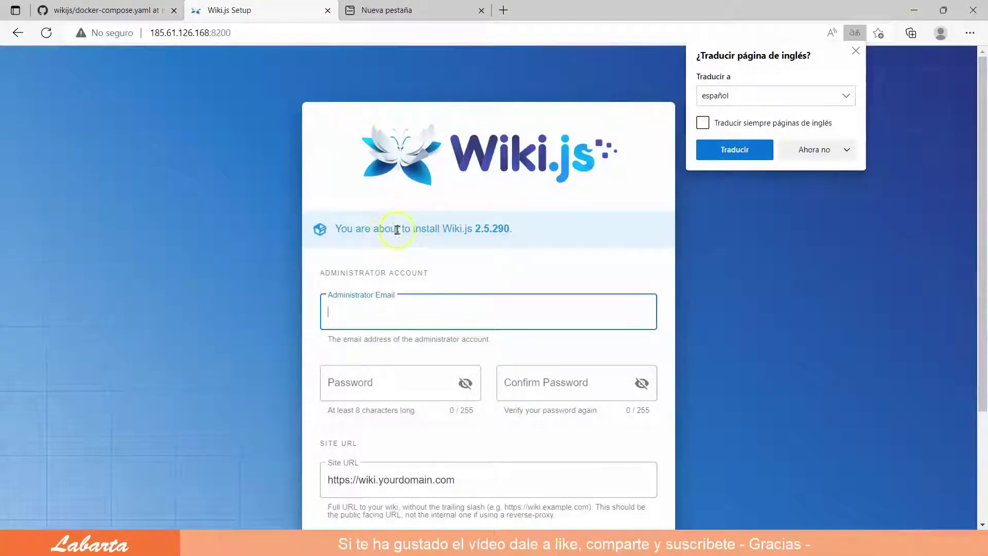
# Step: Enter the administrator e-mail, password and matching confirmation, then select the server address
pyautogui.click(125, 71)
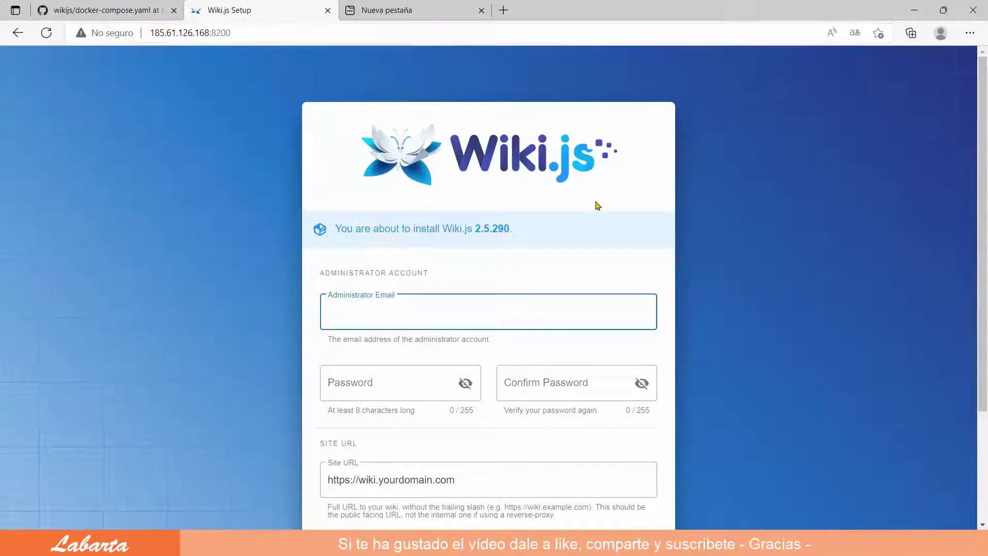
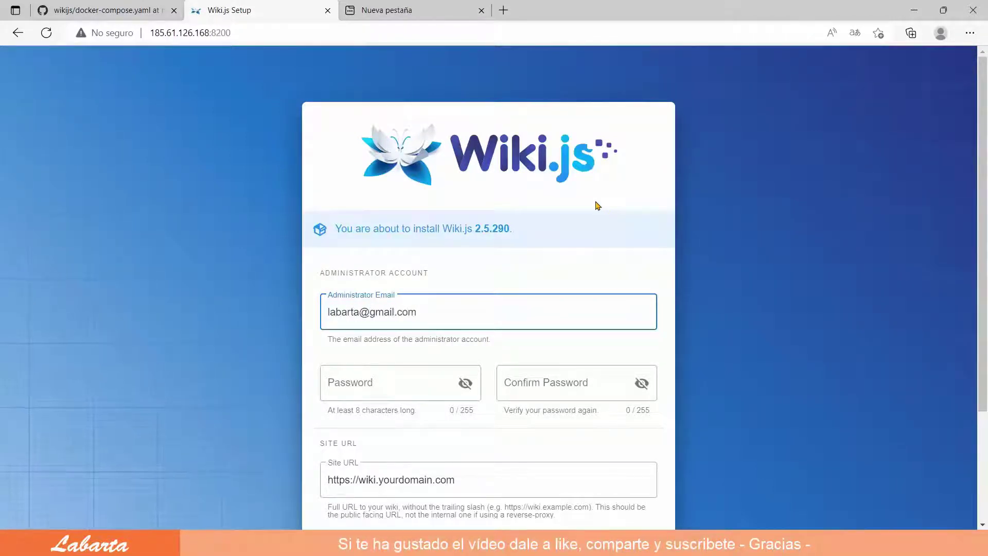
pyautogui.click(354, 382)
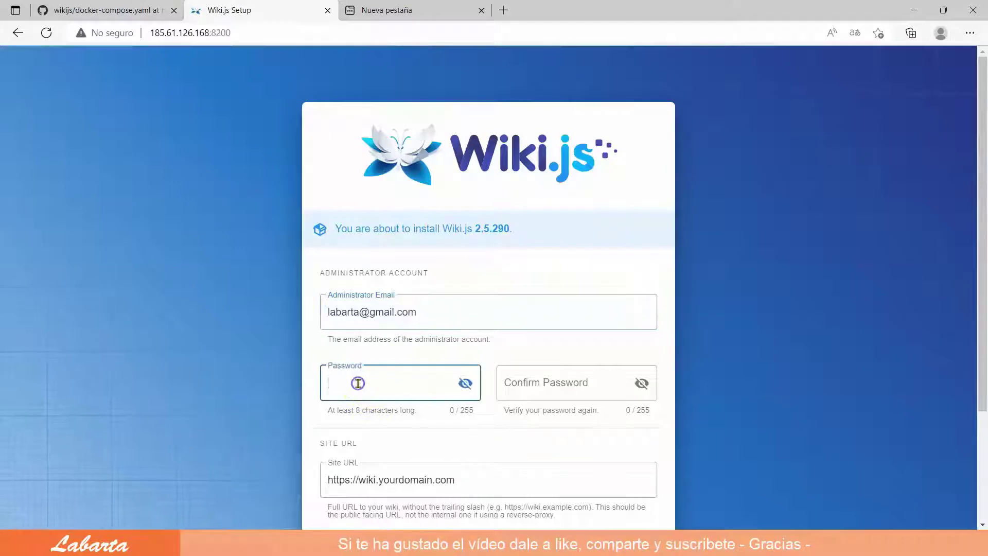
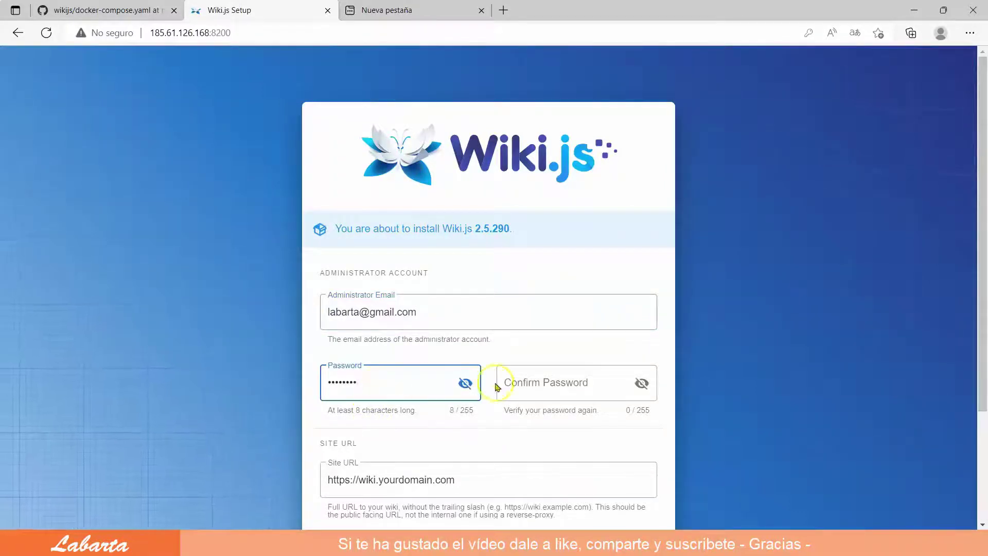
pyautogui.click(522, 380)
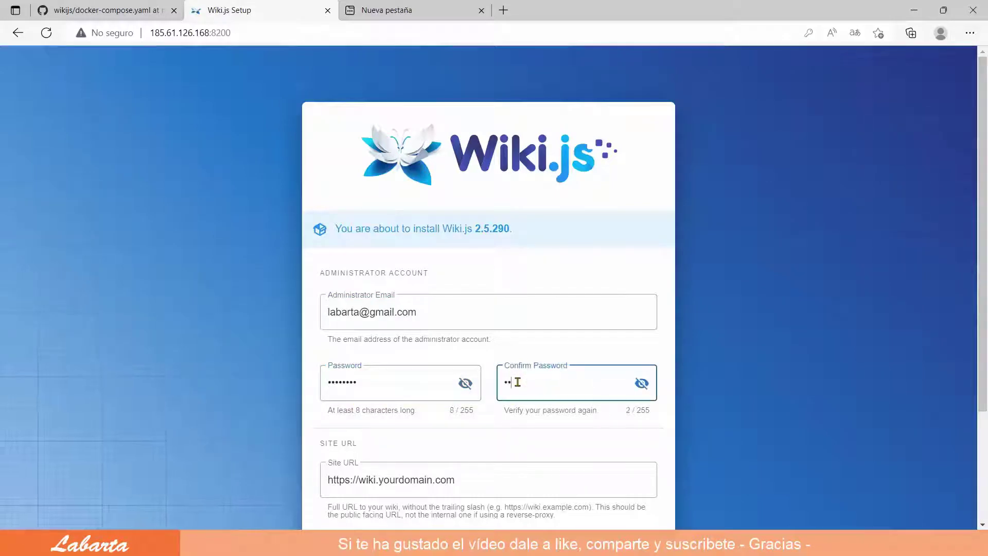
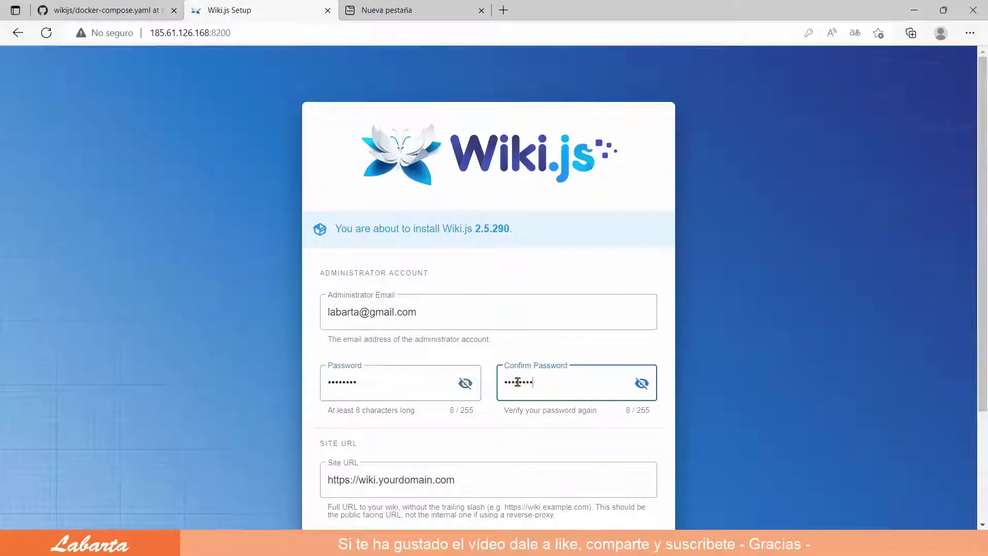
pyautogui.scroll(-1, 517, 382)
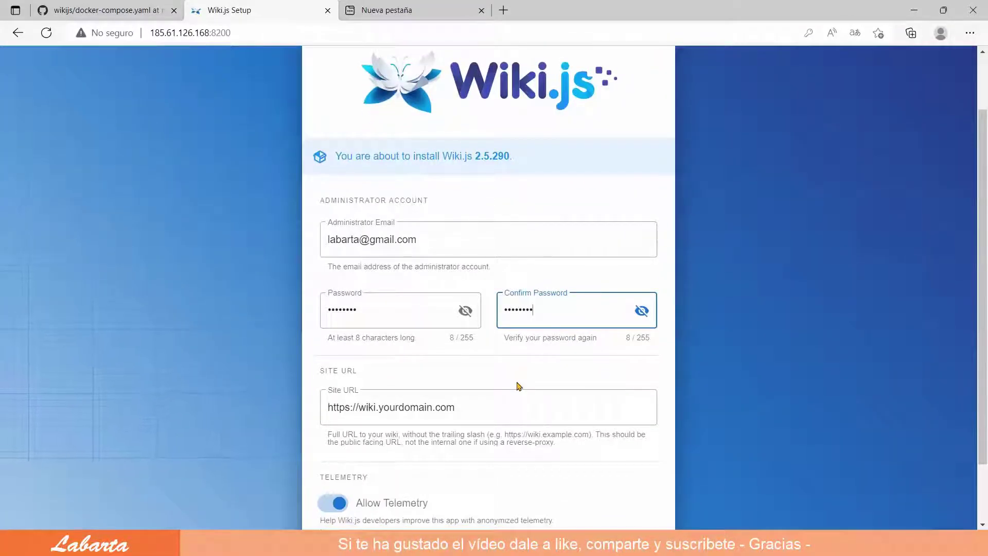
pyautogui.scroll(-1, 519, 386)
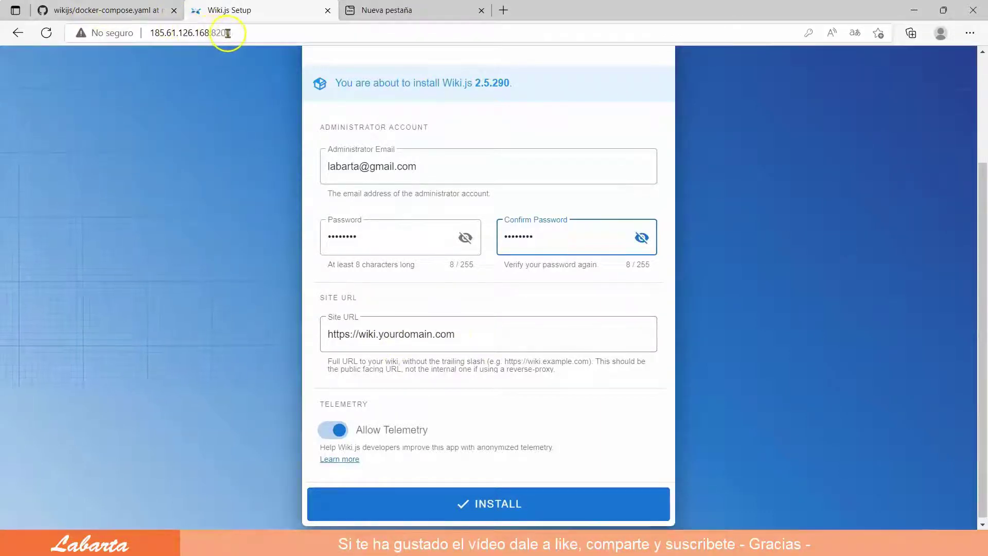
pyautogui.click(235, 32)
pyautogui.moveTo(235, 32); pyautogui.dragTo(153, 33)
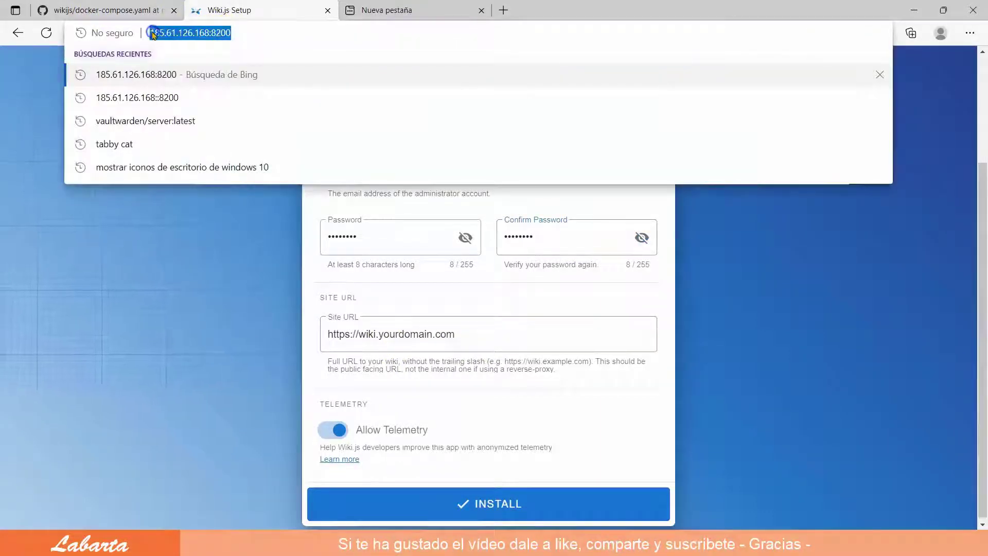
# Step: Paste the copied server address into the Site URL field as http and try installing
pyautogui.rightClick(175, 33)
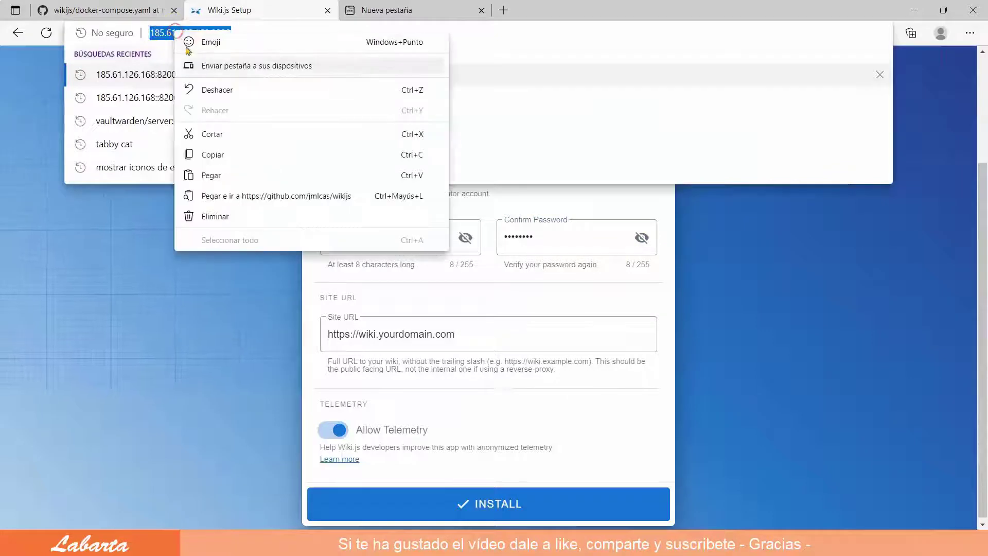
pyautogui.click(221, 156)
pyautogui.click(480, 330)
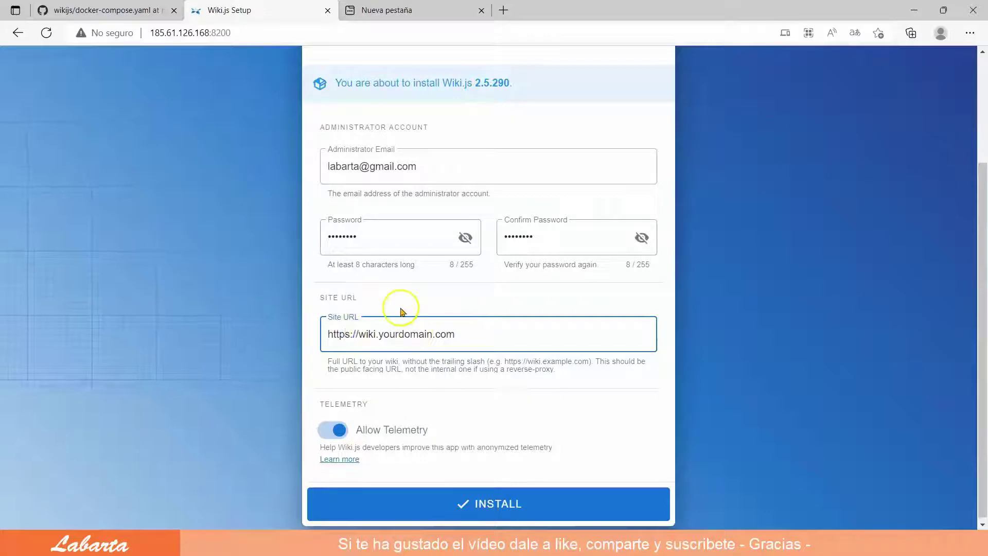
pyautogui.click(353, 334)
pyautogui.press('BackSpace')
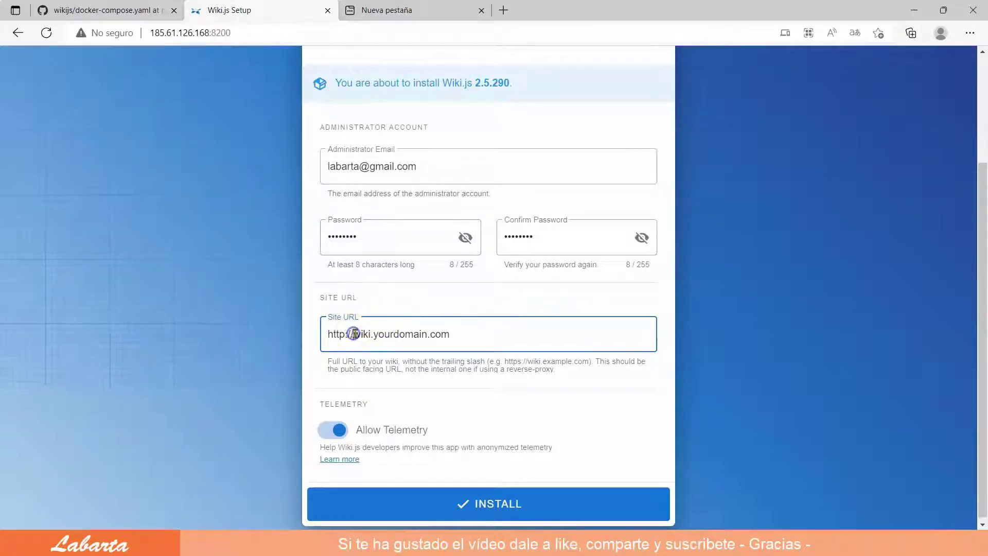
pyautogui.rightClick(354, 334)
pyautogui.click(399, 140)
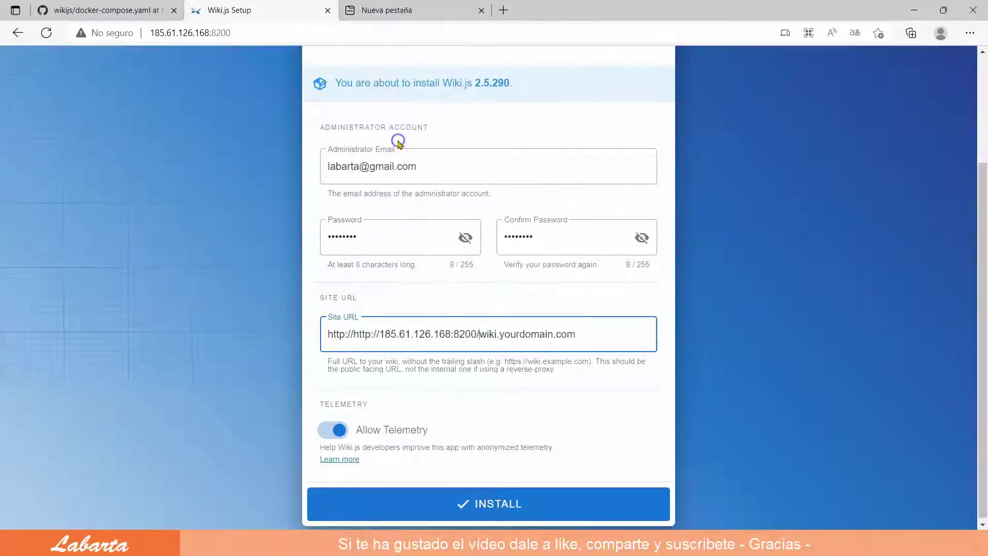
pyautogui.press('Delete')
pyautogui.press('Delete')
pyautogui.press('Delete')
pyautogui.press('Delete')
pyautogui.press('Delete')
pyautogui.press('Delete')
pyautogui.press('Delete')
pyautogui.press('Delete')
pyautogui.press('Delete')
pyautogui.press('Delete')
pyautogui.press('Delete')
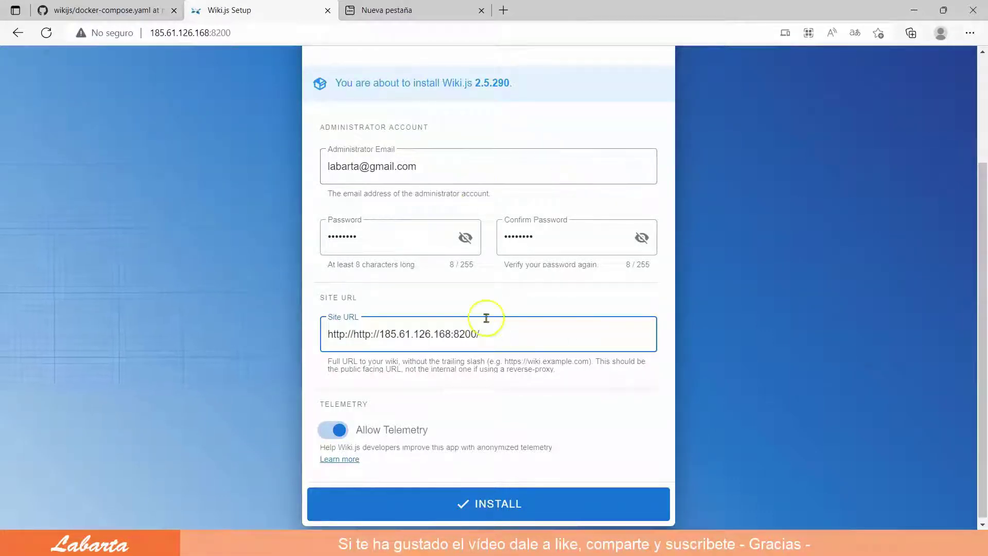
pyautogui.scroll(-1, 443, 407)
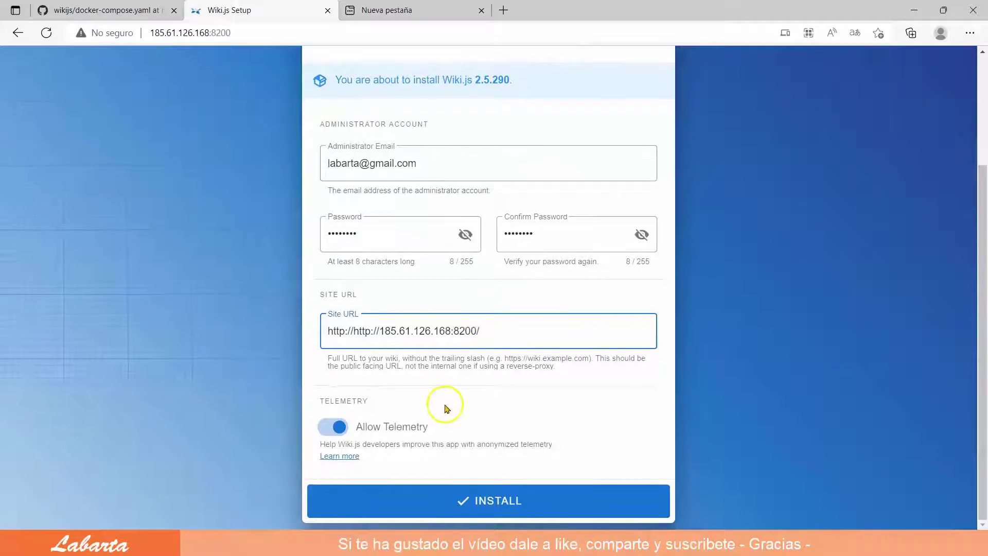
pyautogui.click(502, 496)
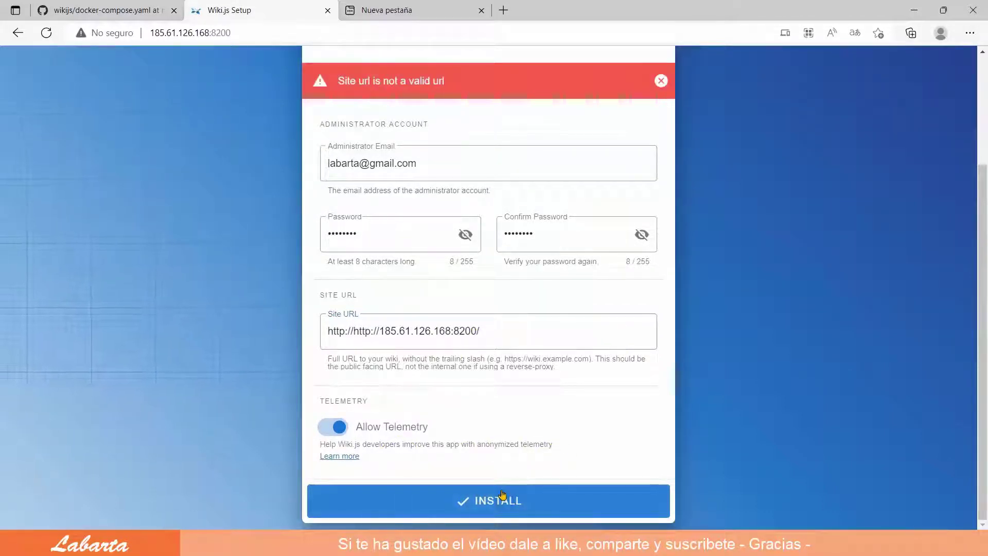
# Step: Remove the duplicated http prefix and extra slash from the Site URL, then retry installing
pyautogui.click(343, 327)
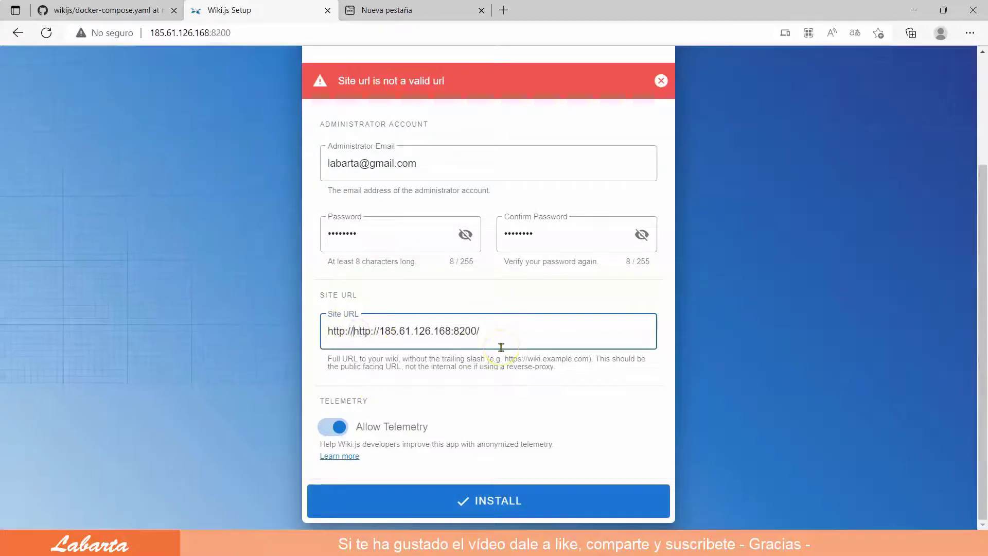
pyautogui.press('Delete')
pyautogui.press('Delete')
pyautogui.press('Delete')
pyautogui.press('Delete')
pyautogui.press('Delete')
pyautogui.press('Delete')
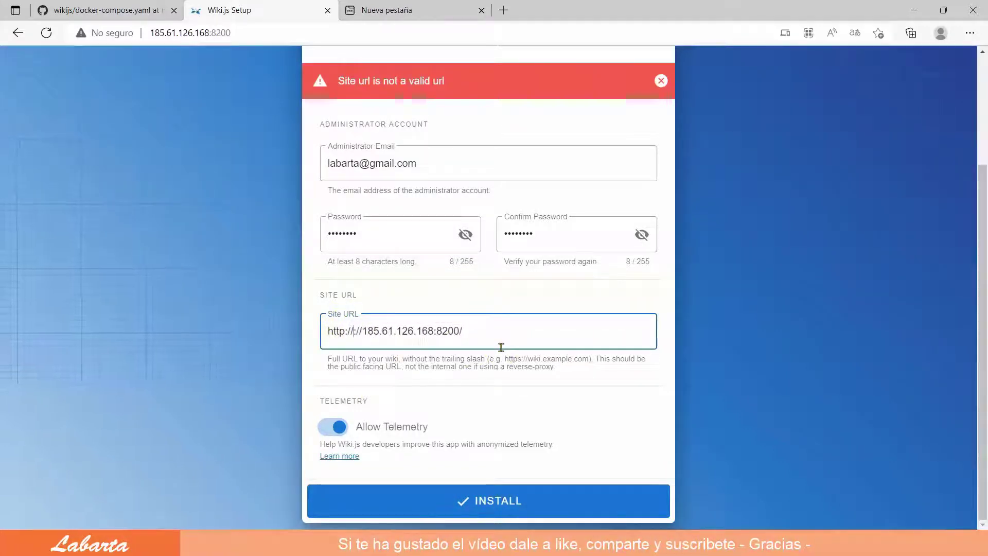
pyautogui.press('Delete')
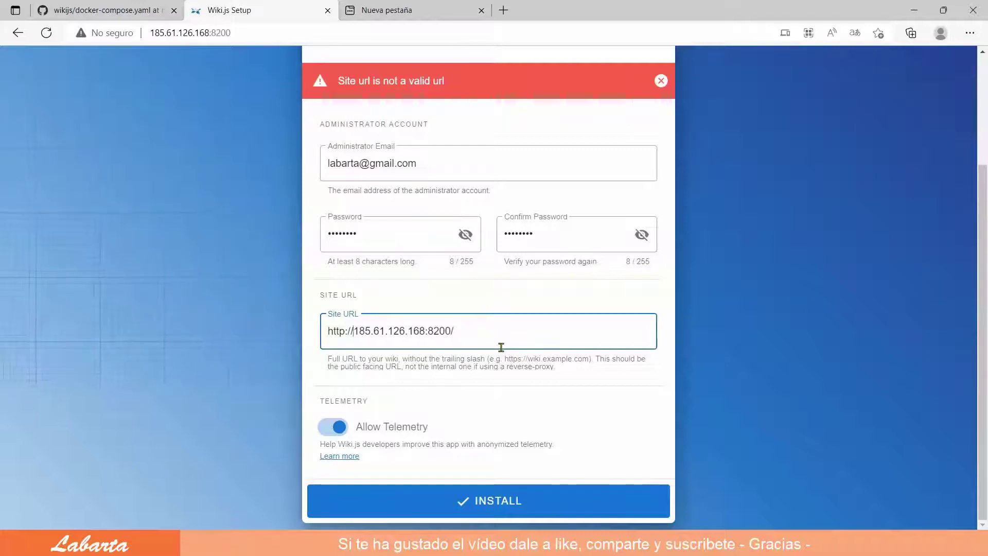
pyautogui.click(496, 504)
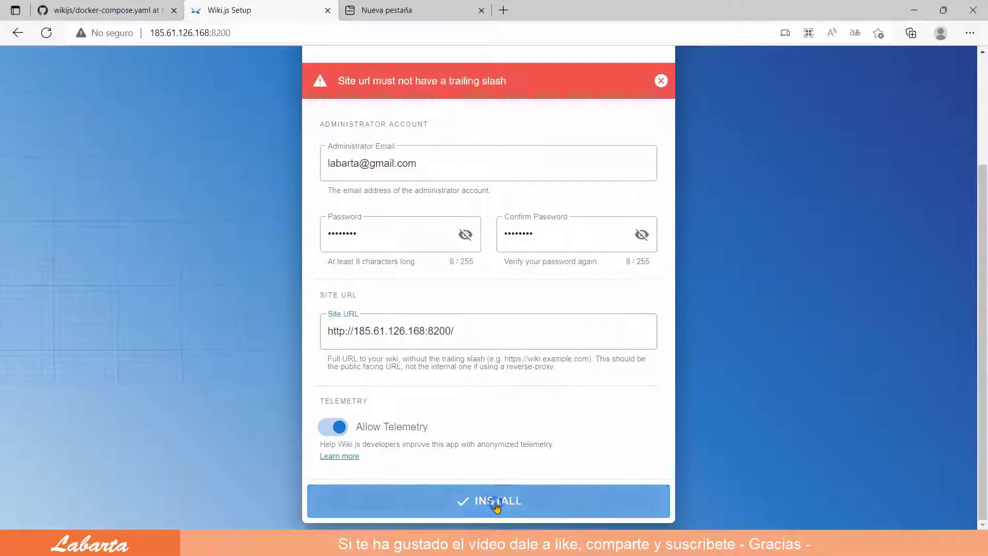
pyautogui.click(491, 502)
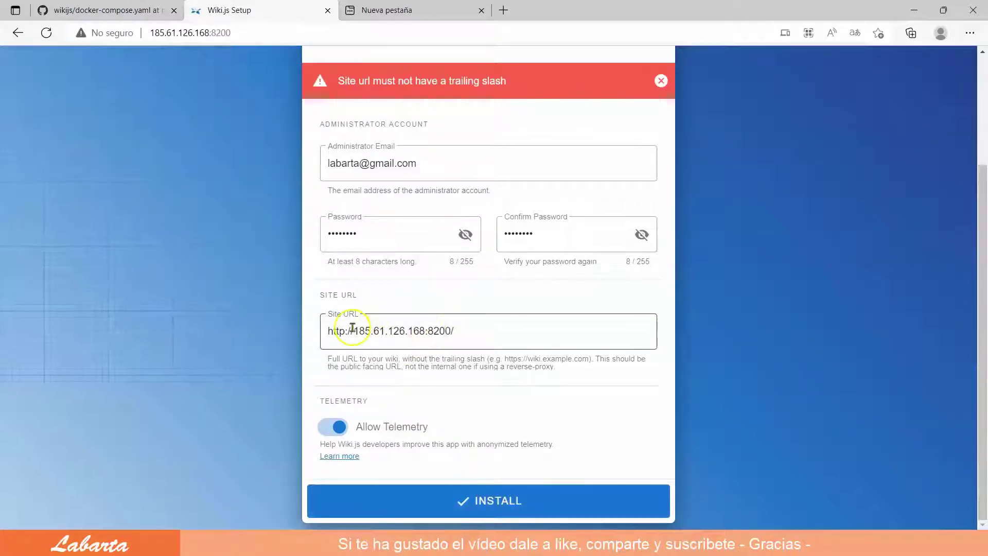
pyautogui.click(427, 329)
pyautogui.press('BackSpace')
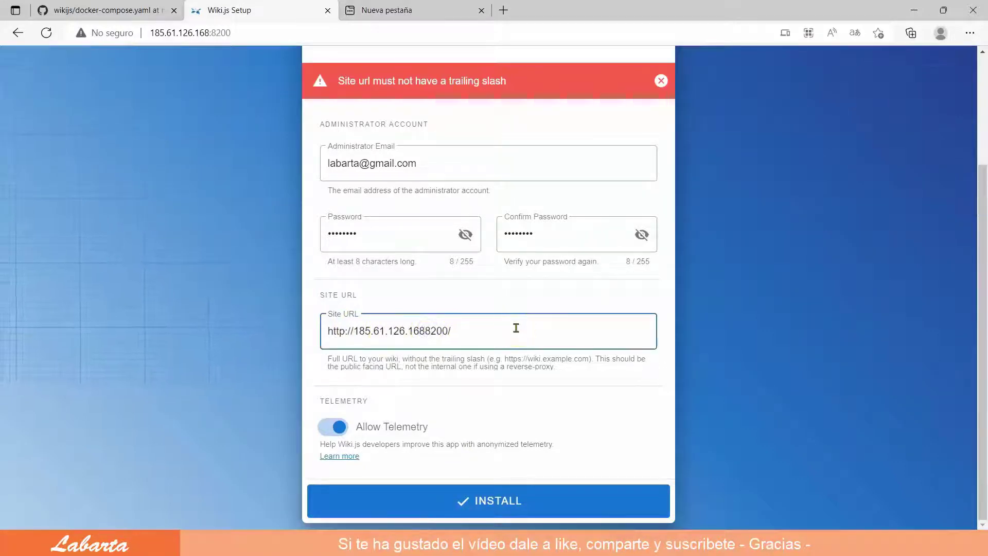
pyautogui.press('Delete')
pyautogui.press('Delete')
pyautogui.press('Delete')
pyautogui.press('Delete')
pyautogui.press('Delete')
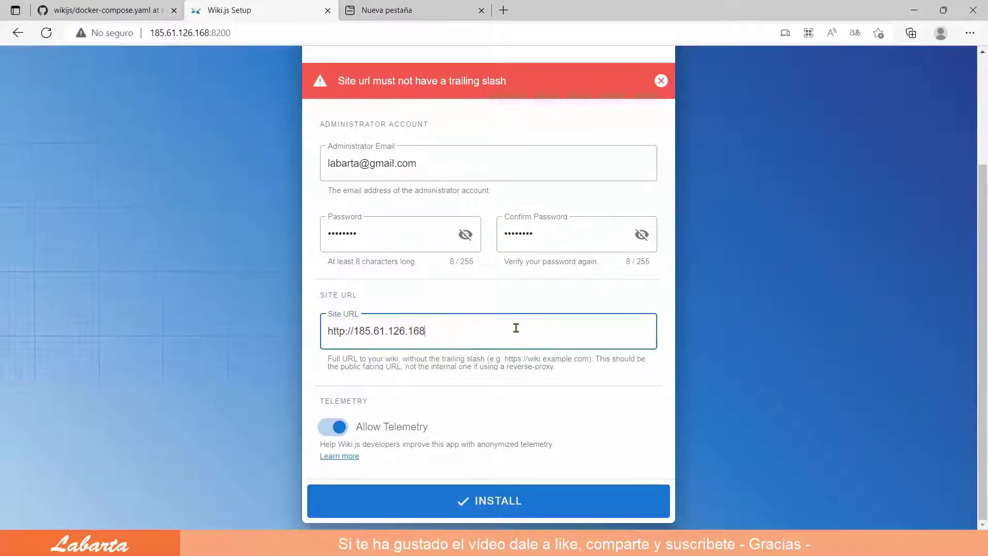
pyautogui.click(494, 500)
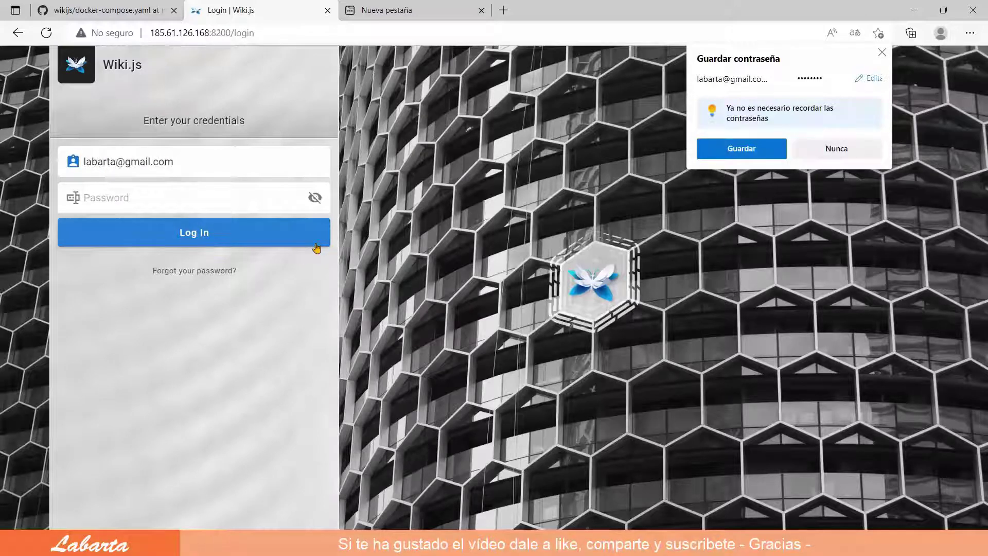
# Step: Log in with the administrator password, dismiss the save-password offer and open Administration
pyautogui.click(86, 198)
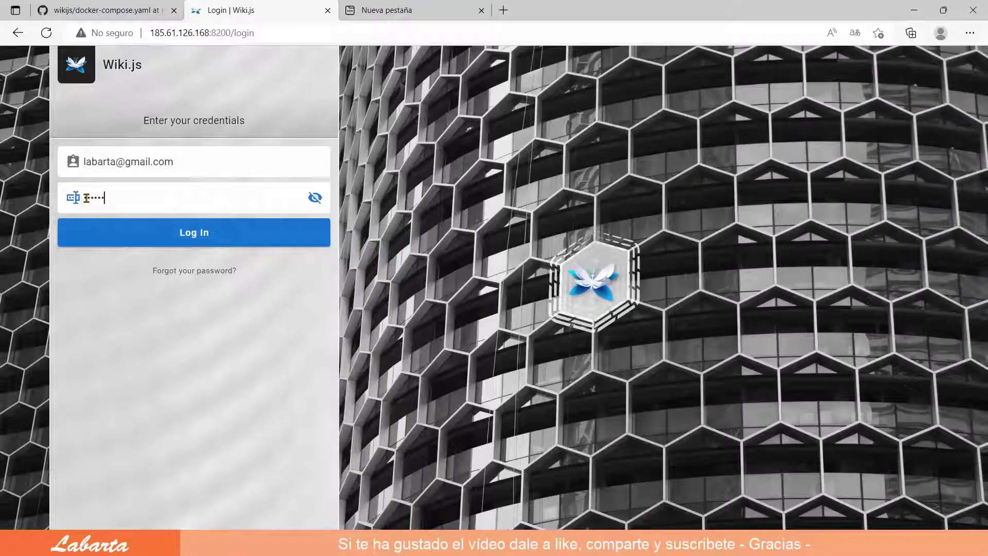
pyautogui.click(199, 229)
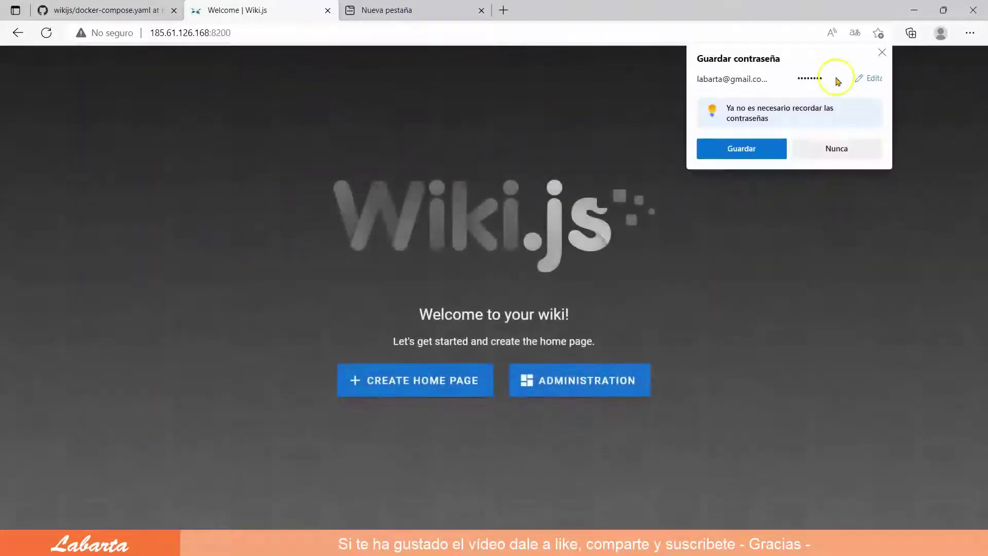
pyautogui.click(883, 52)
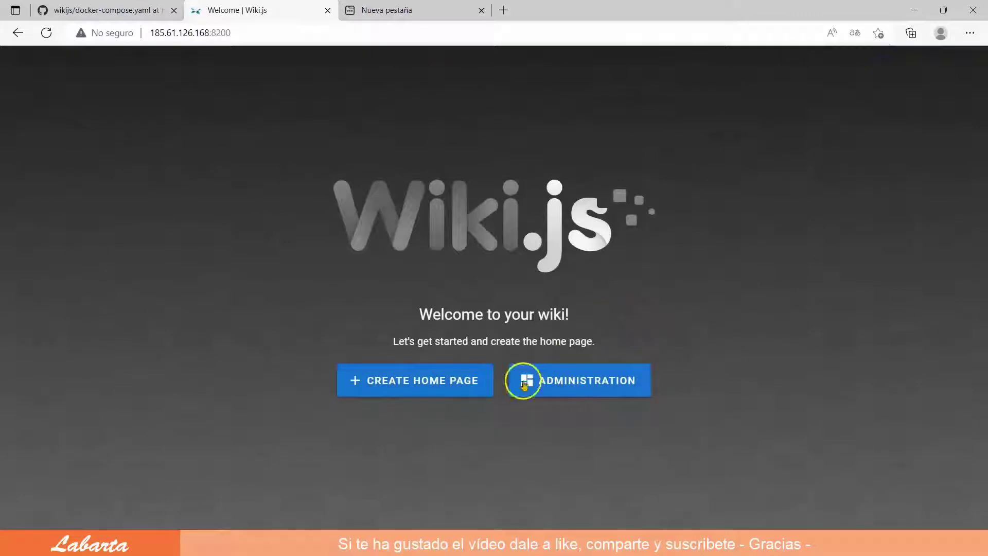
pyautogui.click(578, 382)
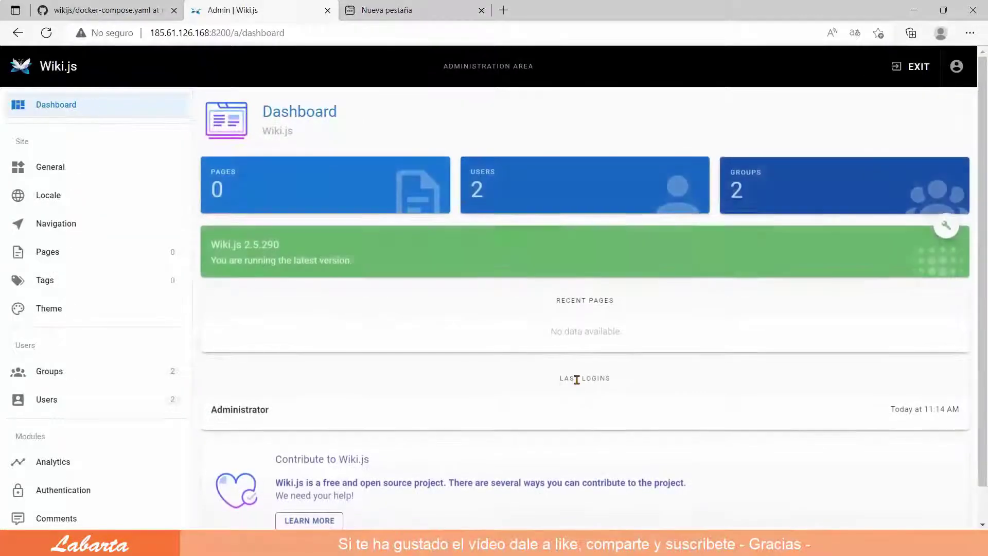
# Step: Open General settings and review Site URL, Site Title and Content License
pyautogui.click(66, 170)
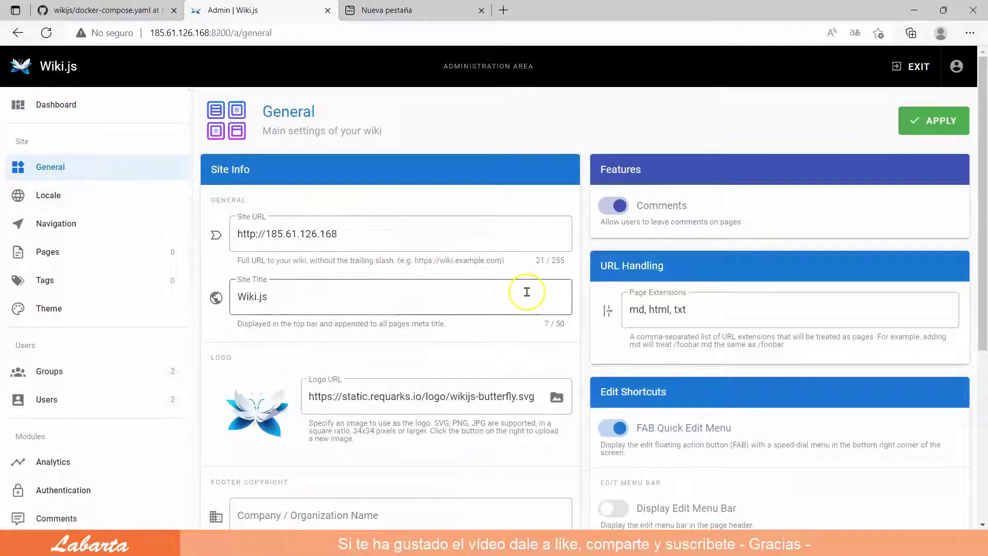
pyautogui.scroll(-2, 528, 292)
pyautogui.scroll(-3, 524, 296)
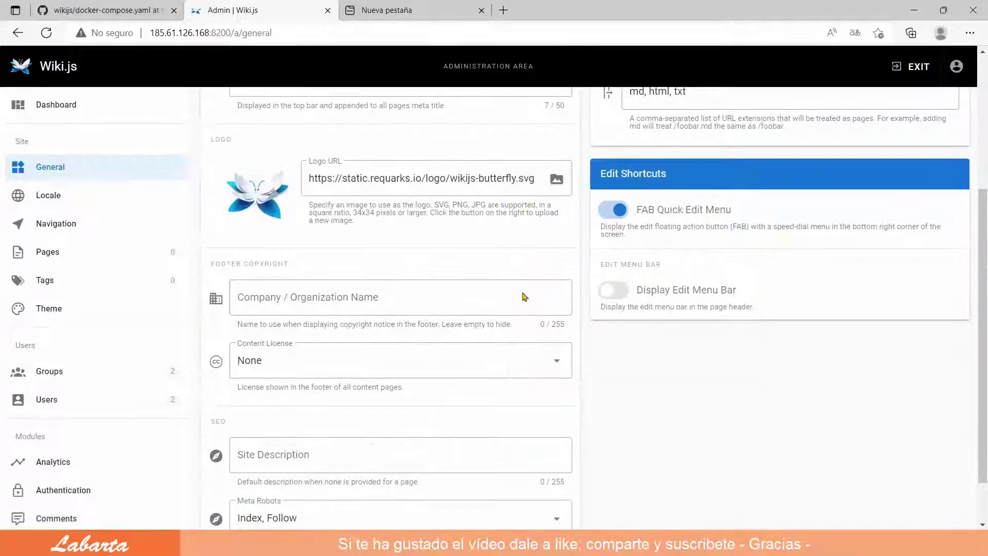
pyautogui.scroll(-2, 523, 290)
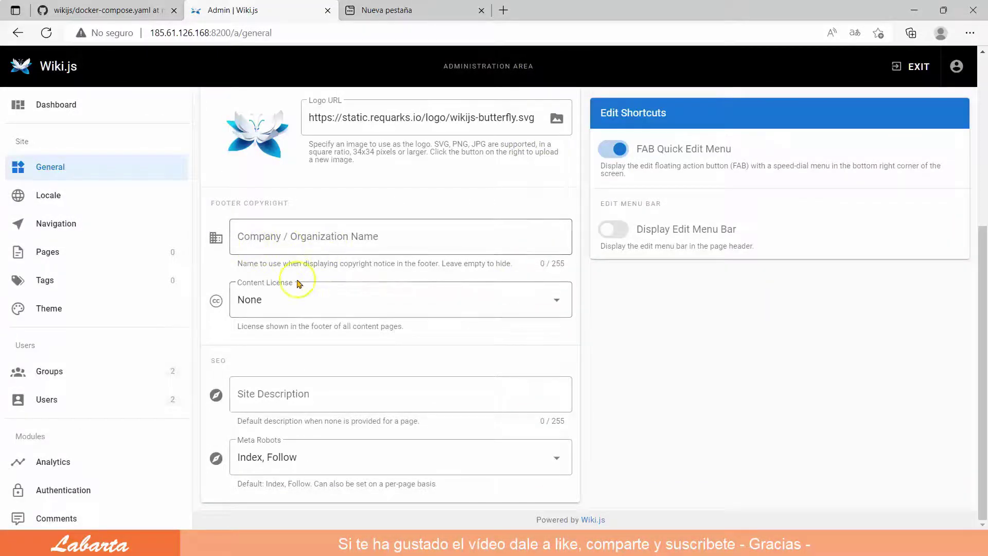
# Step: Install the Spanish language pack from Locale settings and reload the page
pyautogui.click(55, 195)
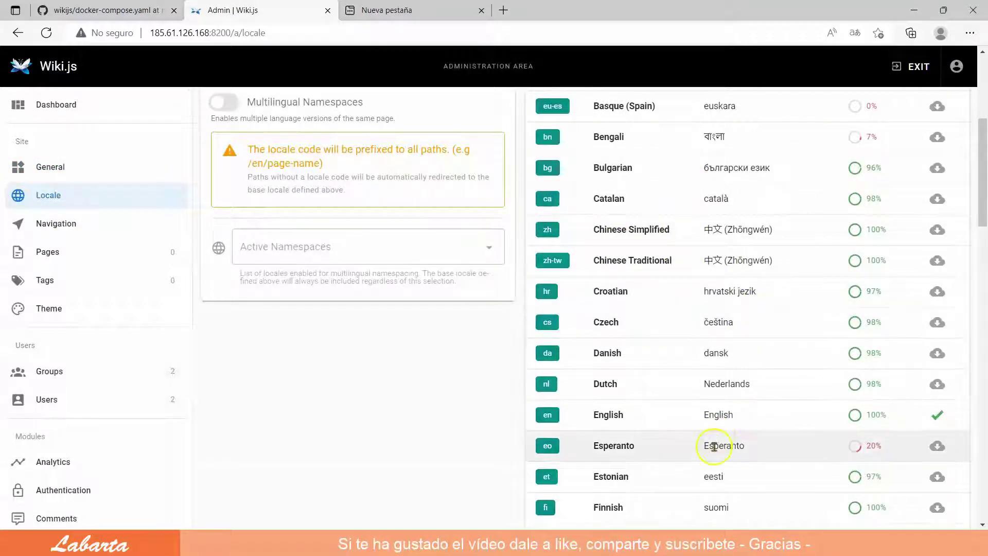
pyautogui.scroll(-1, 714, 446)
pyautogui.scroll(-1, 713, 443)
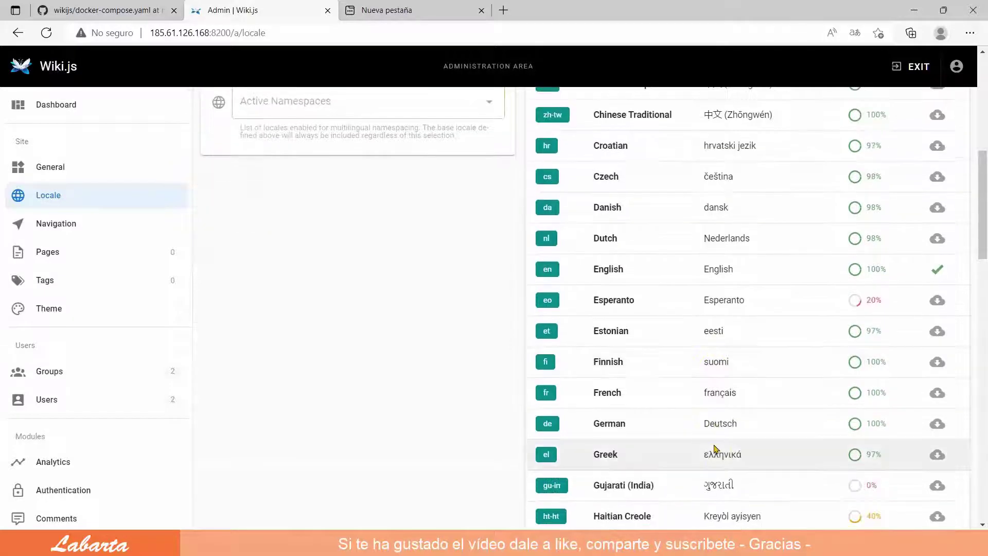
pyautogui.scroll(-9, 714, 448)
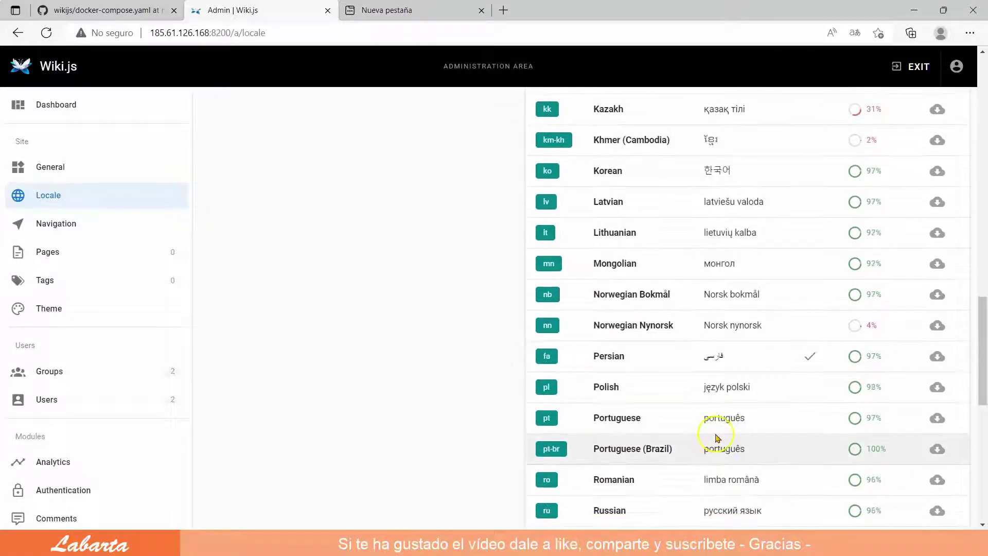
pyautogui.scroll(-4, 718, 438)
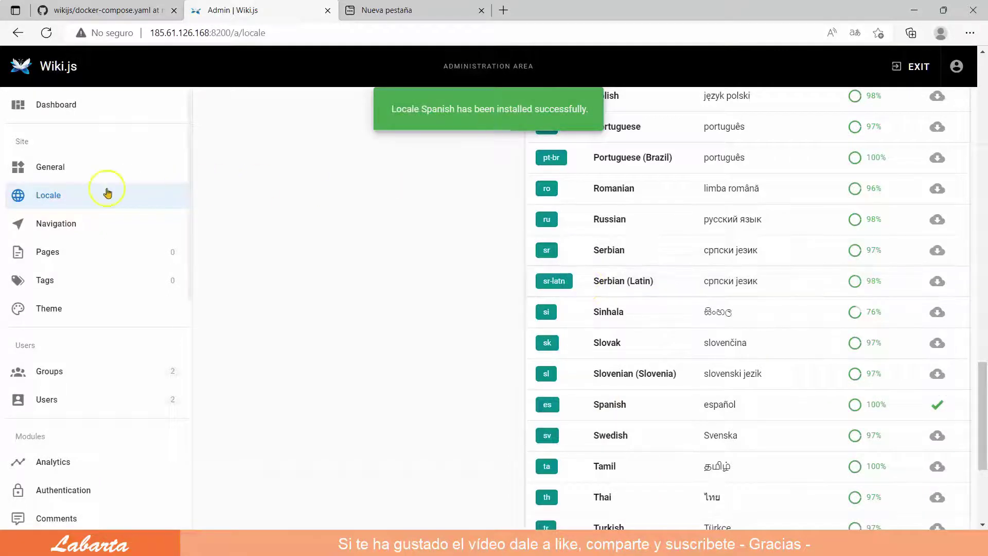
pyautogui.click(46, 33)
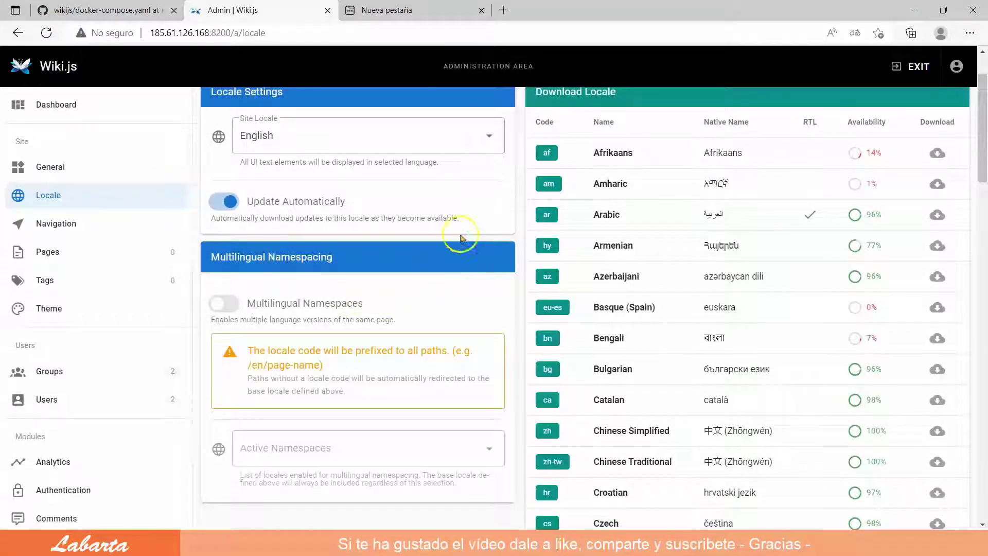
# Step: Set the Site Locale to español, apply it, and dismiss Edge's translate offer
pyautogui.click(488, 137)
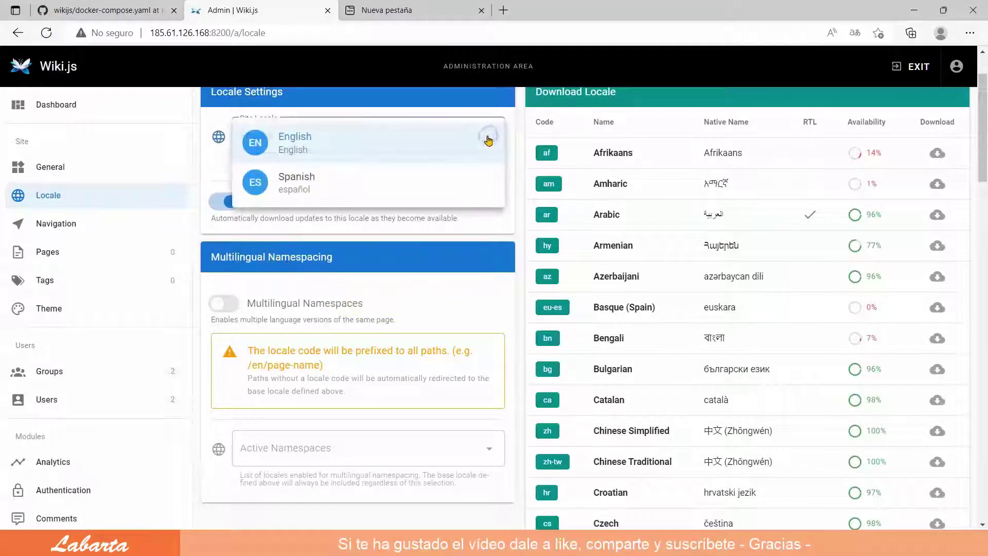
pyautogui.click(303, 180)
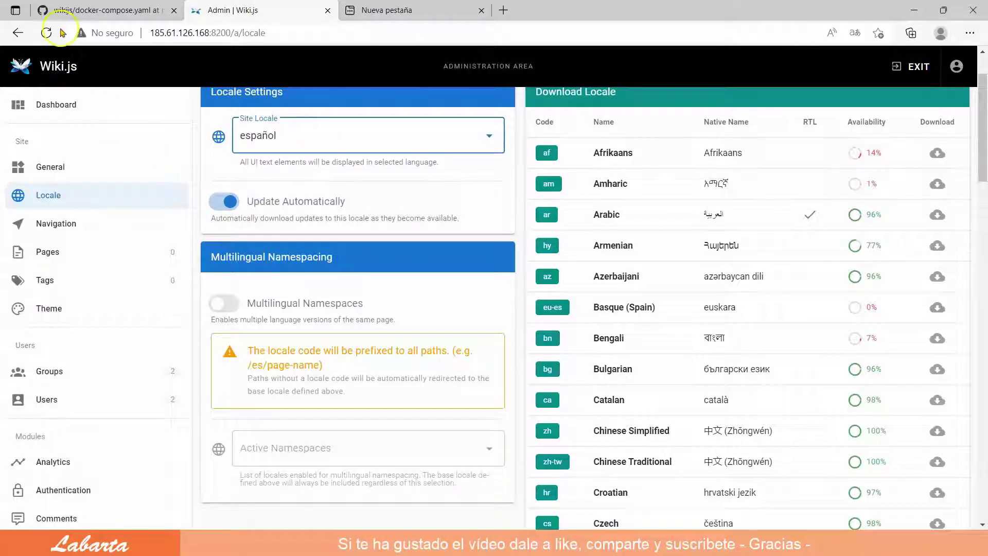
pyautogui.scroll(2, 423, 178)
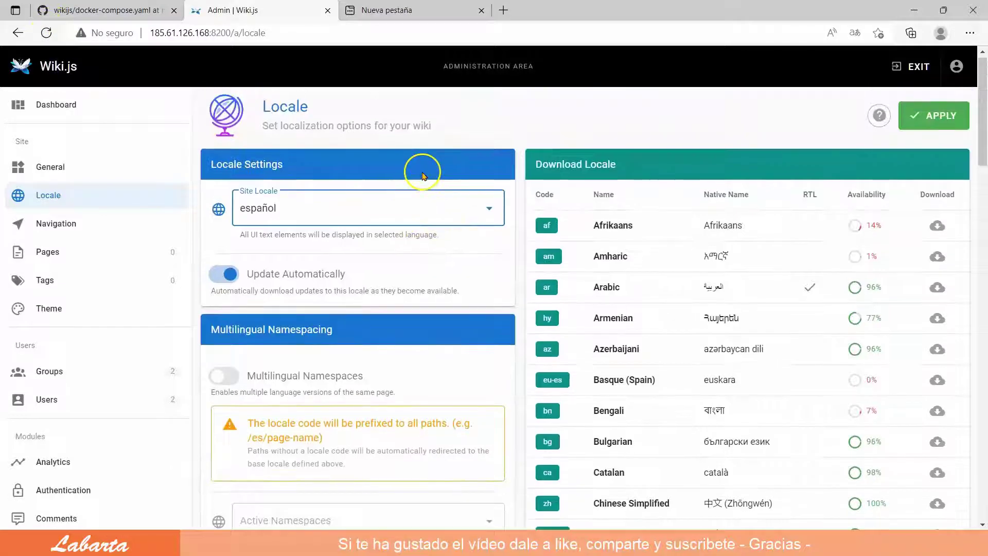
pyautogui.click(940, 116)
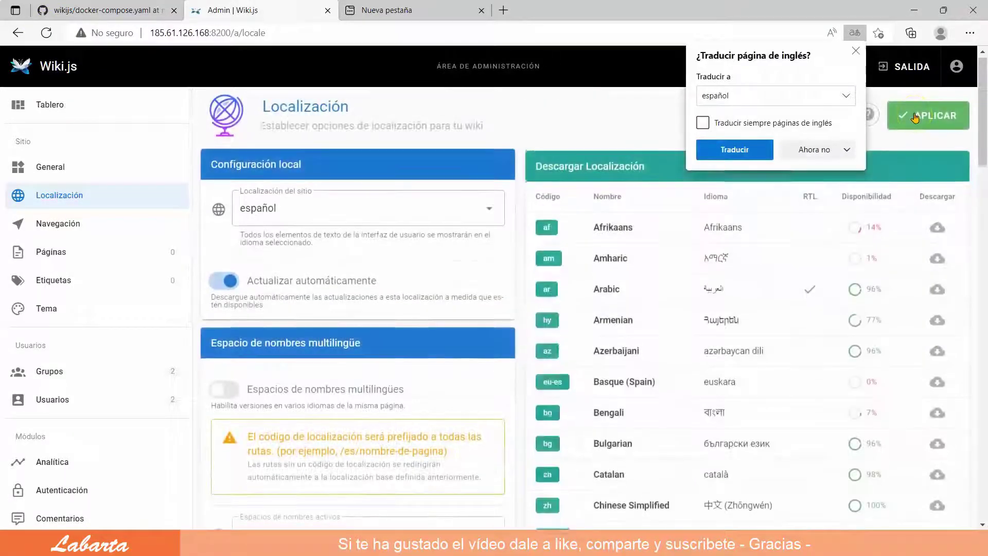
pyautogui.click(856, 51)
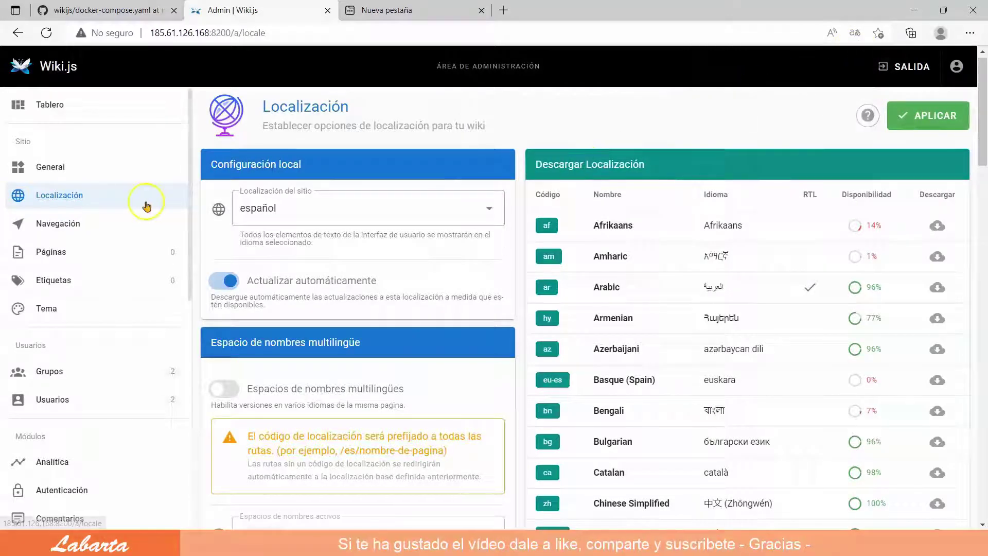
pyautogui.scroll(-4, 260, 237)
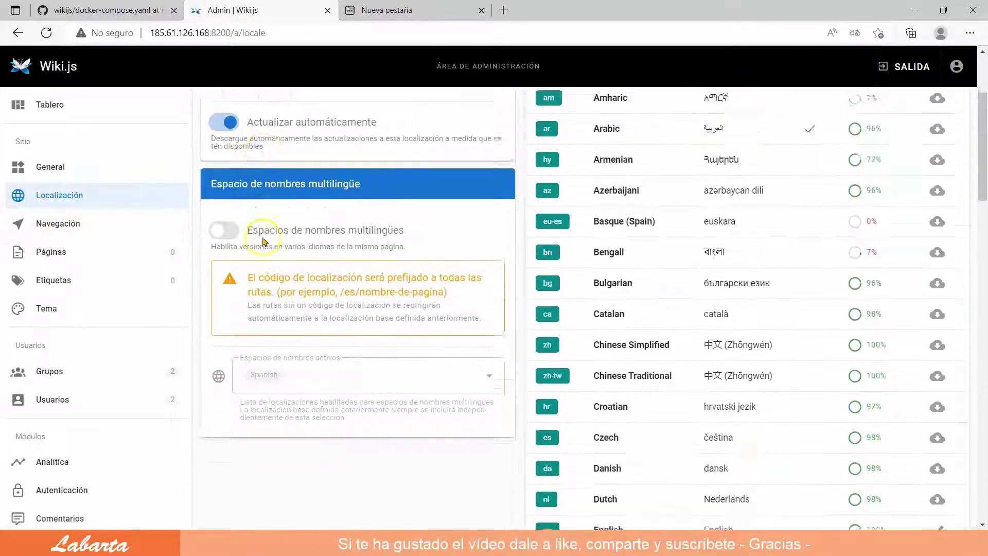
# Step: Look through the Navegación, Páginas and Etiquetas admin pages
pyautogui.click(63, 226)
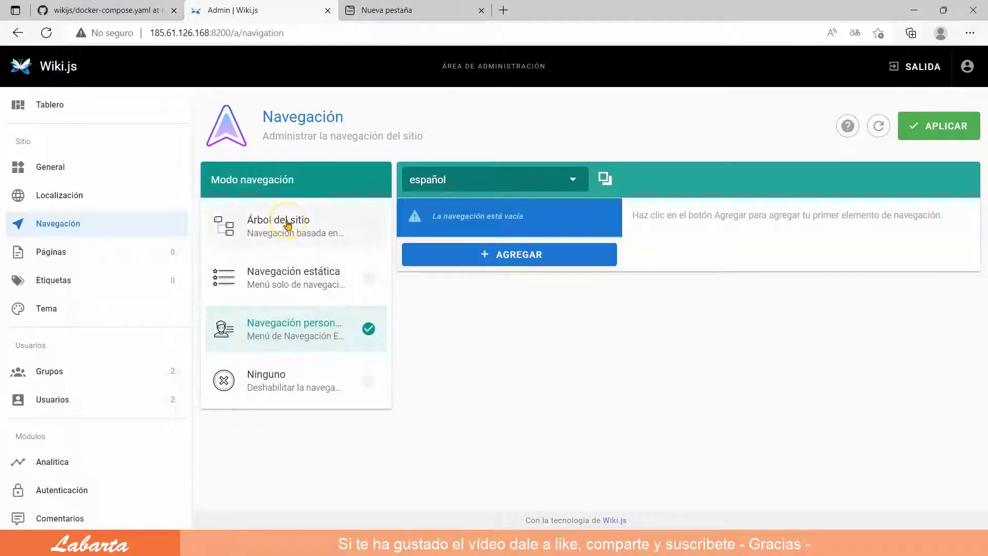
pyautogui.click(79, 257)
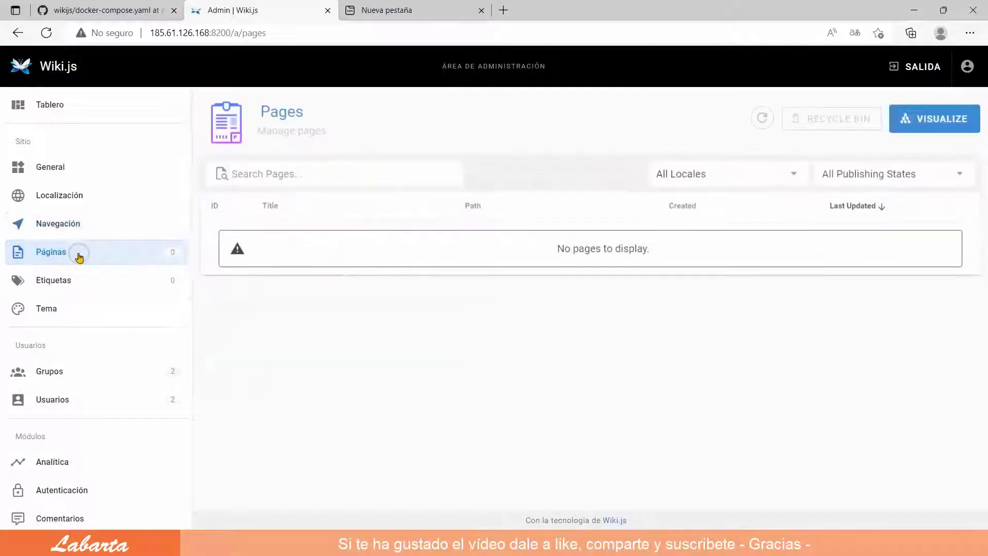
pyautogui.click(106, 281)
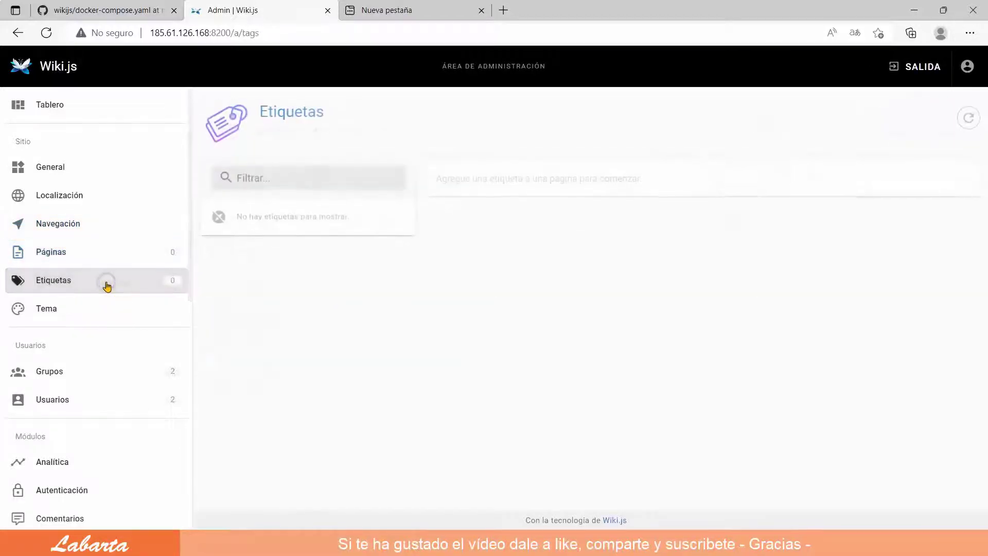
# Step: In Tema, toggle Modo oscuro on and back off, then view Grupos
pyautogui.click(113, 318)
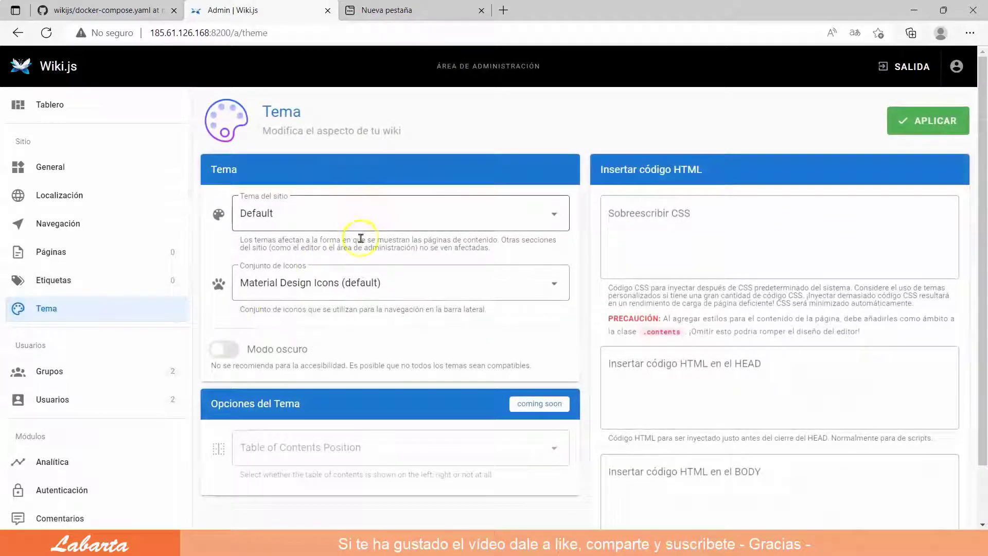
pyautogui.click(232, 350)
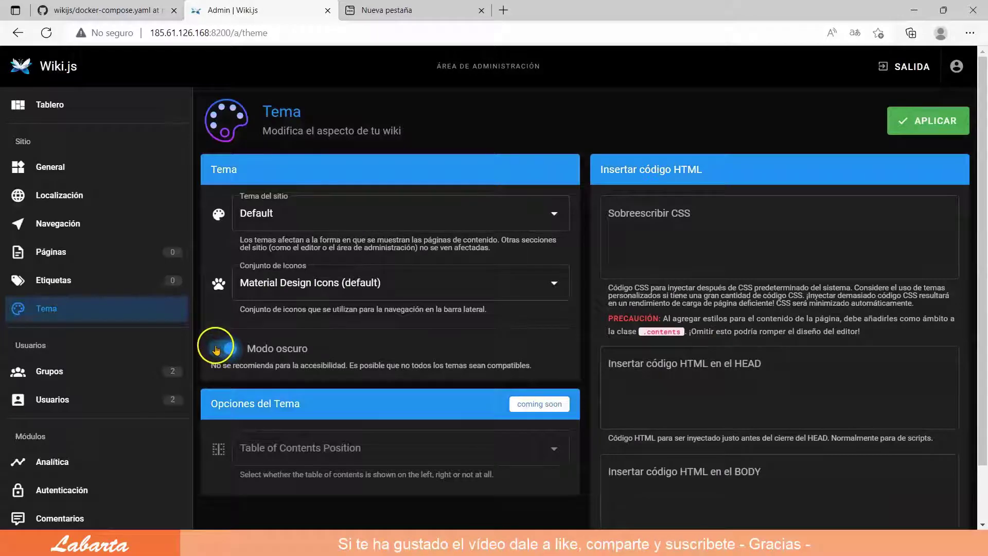
pyautogui.click(216, 350)
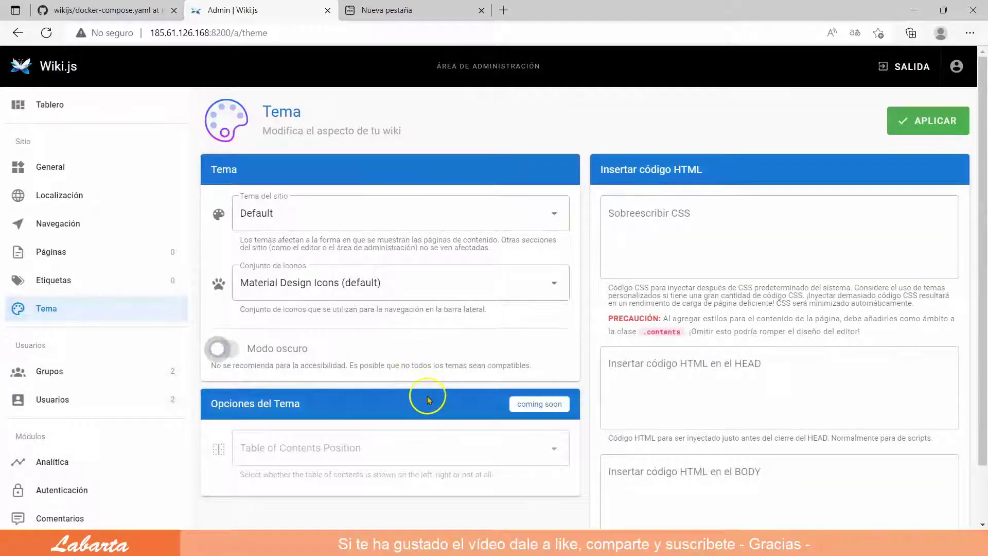
pyautogui.click(103, 374)
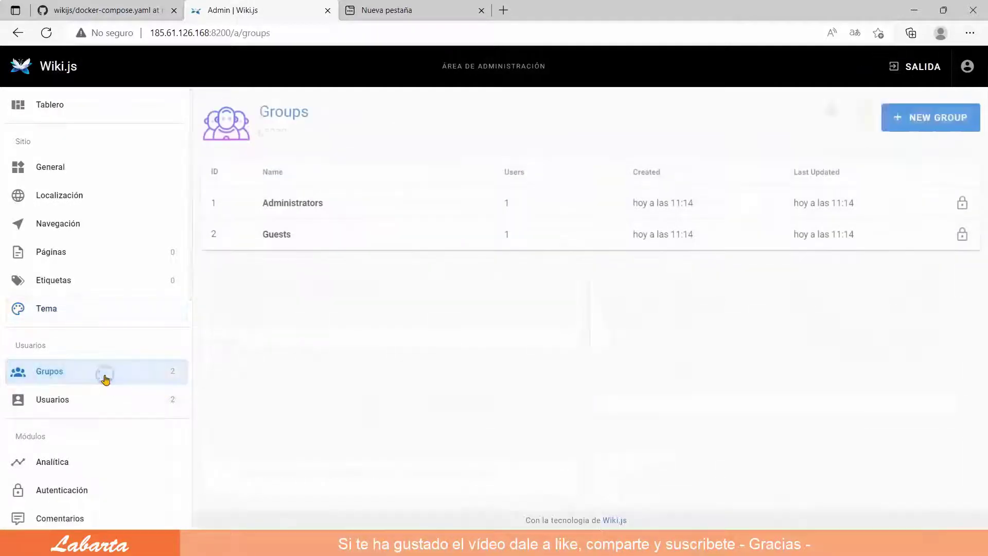
# Step: Review the Usuarios, Analítica, Autenticación and Comentarios admin pages
pyautogui.click(80, 400)
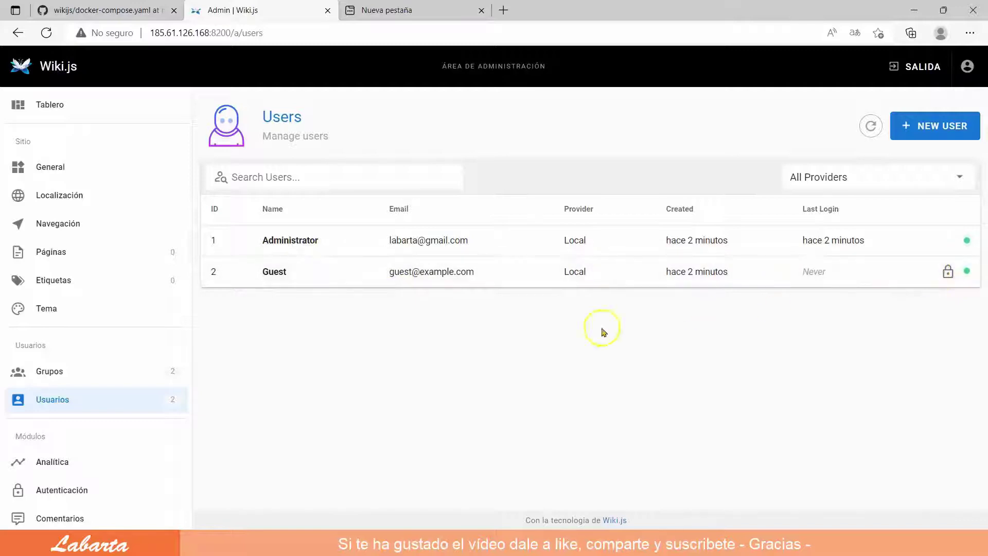
pyautogui.scroll(-3, 80, 411)
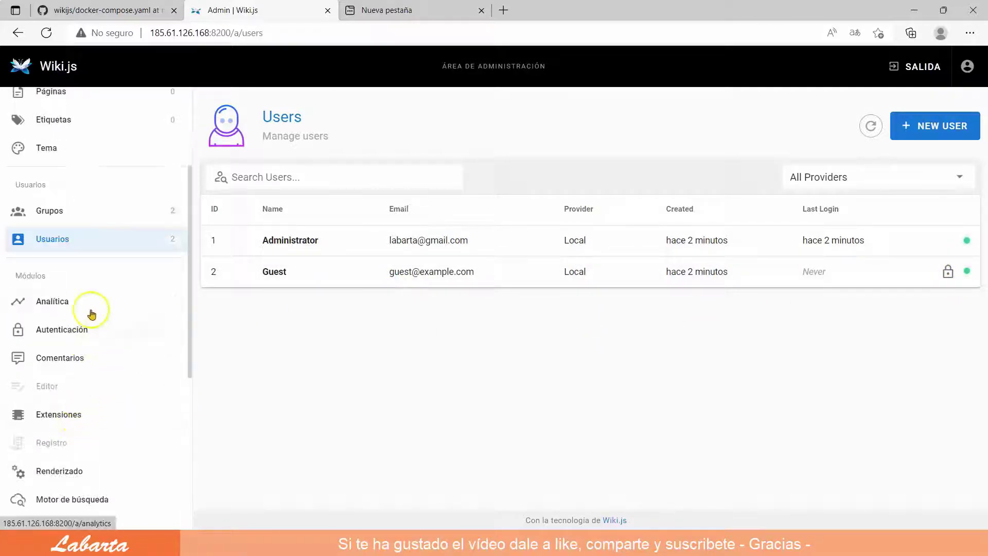
pyautogui.click(52, 302)
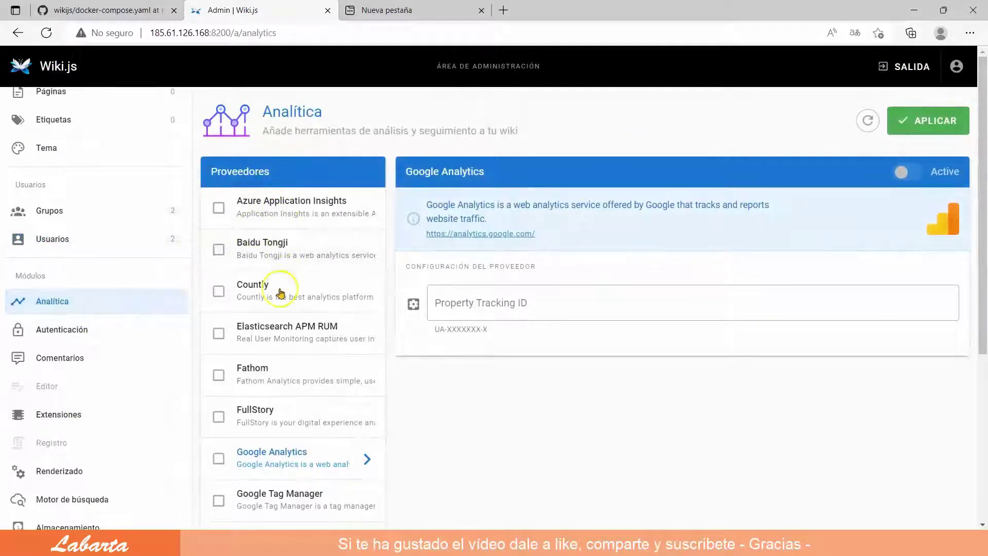
pyautogui.scroll(-5, 331, 430)
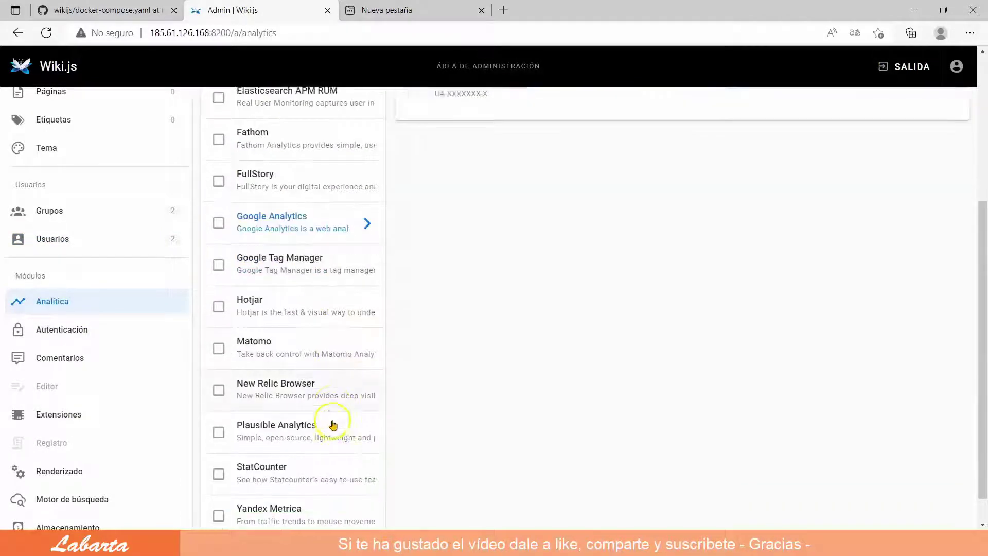
pyautogui.click(59, 332)
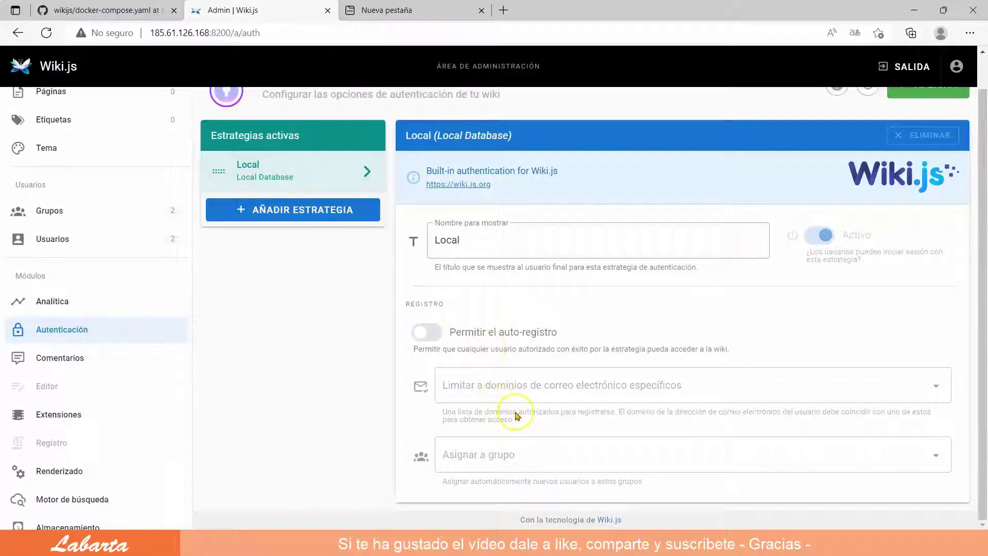
pyautogui.click(73, 358)
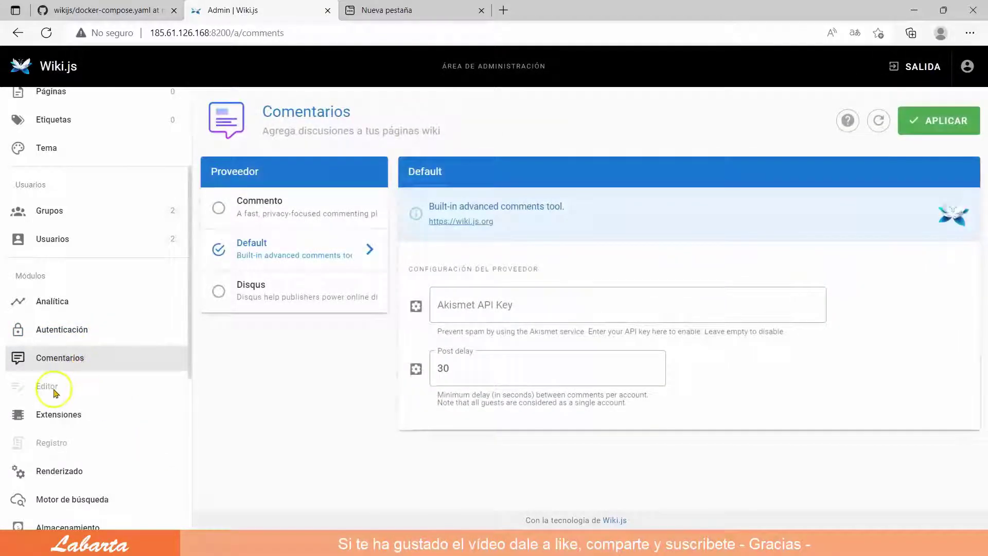
# Step: Review Extensiones and the Renderizado pipeline, then show Motor de búsqueda settings
pyautogui.click(69, 420)
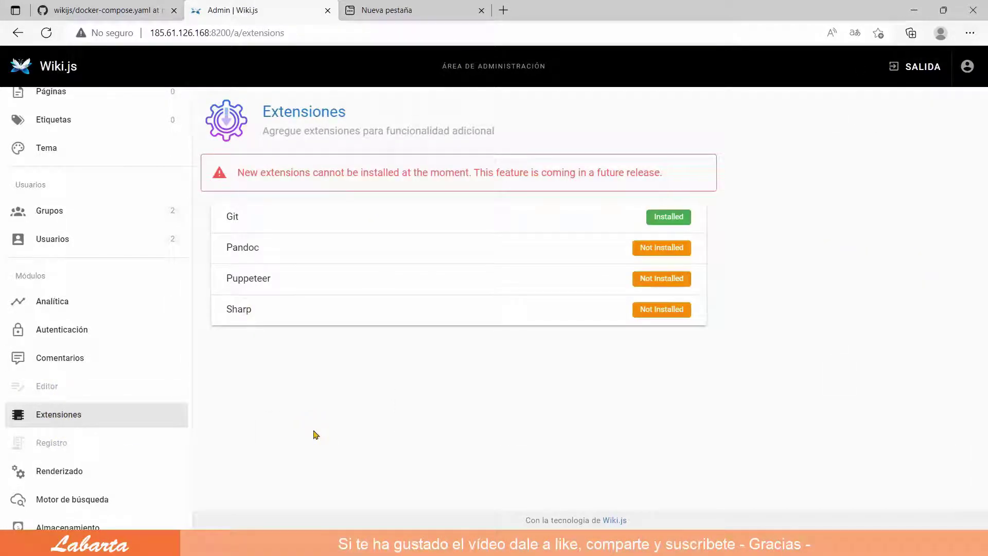
pyautogui.click(73, 470)
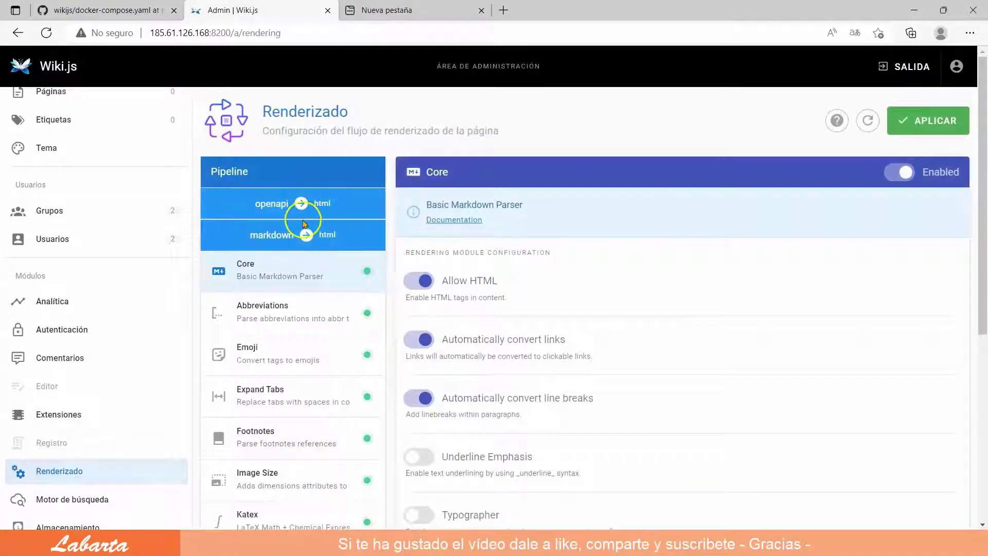
pyautogui.scroll(-5, 373, 415)
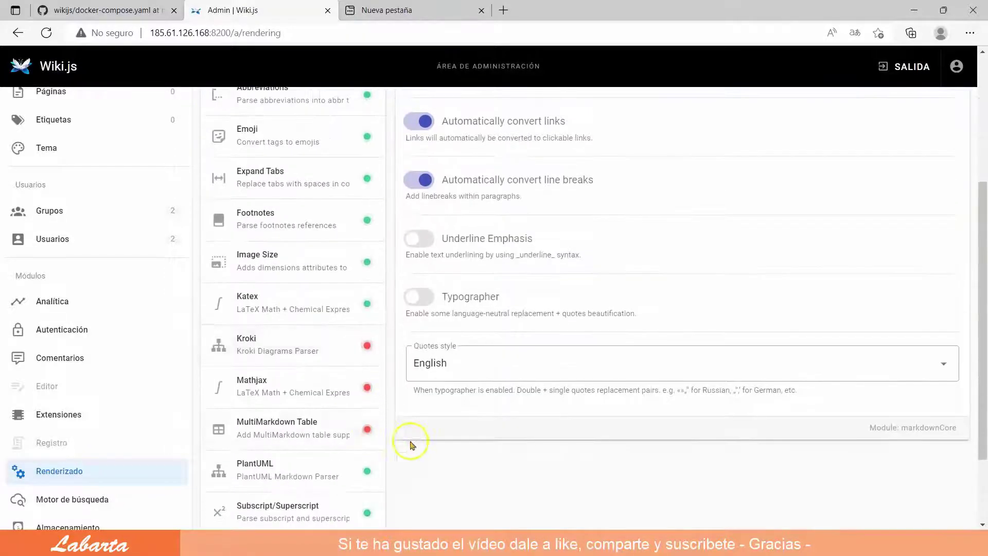
pyautogui.scroll(-2, 409, 441)
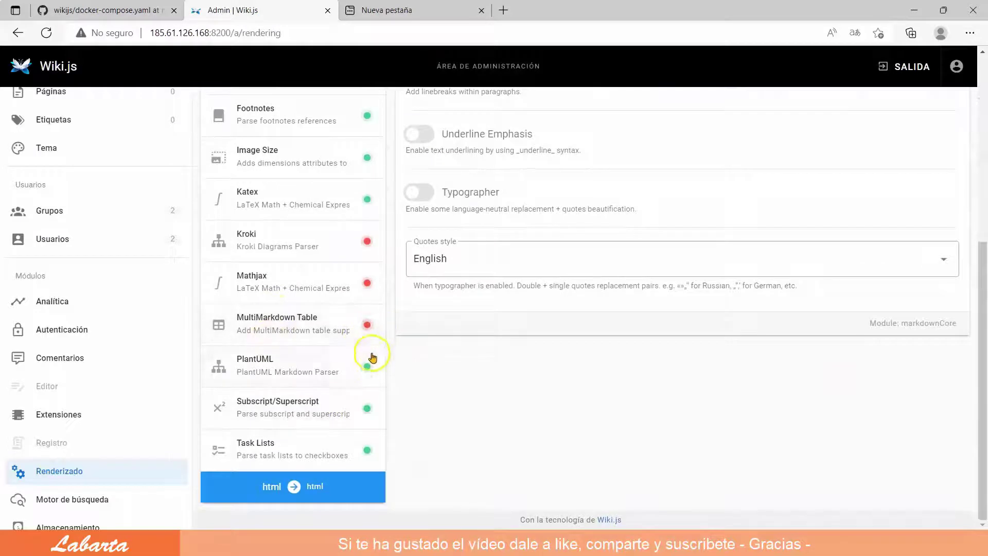
pyautogui.scroll(-2, 102, 495)
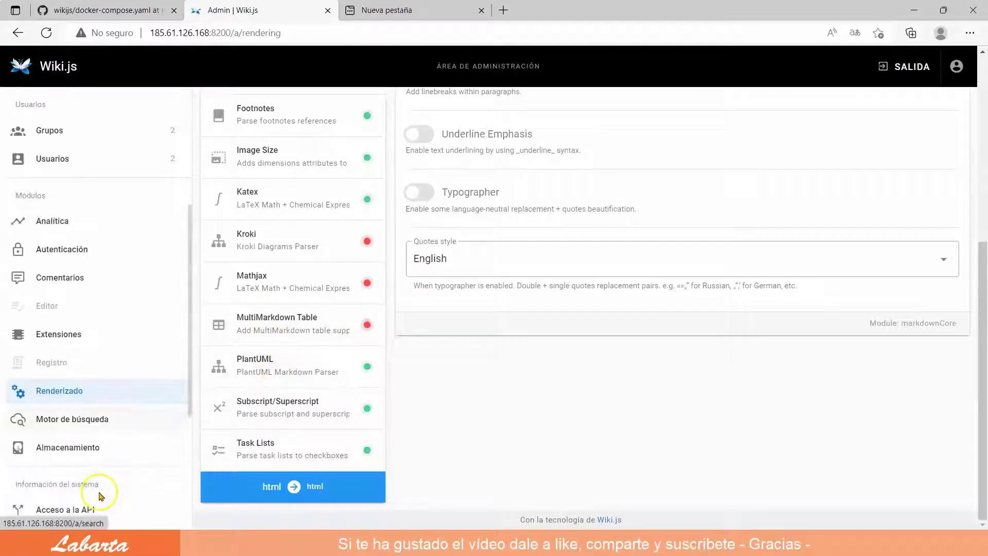
pyautogui.click(108, 426)
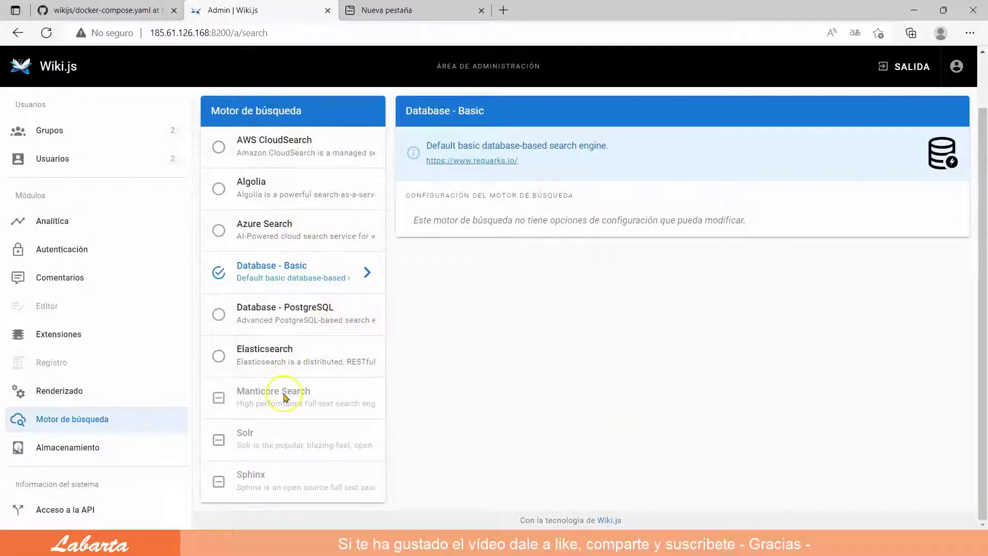
# Step: Review the Almacenamiento, Acceso a la API and Correo admin pages
pyautogui.click(85, 447)
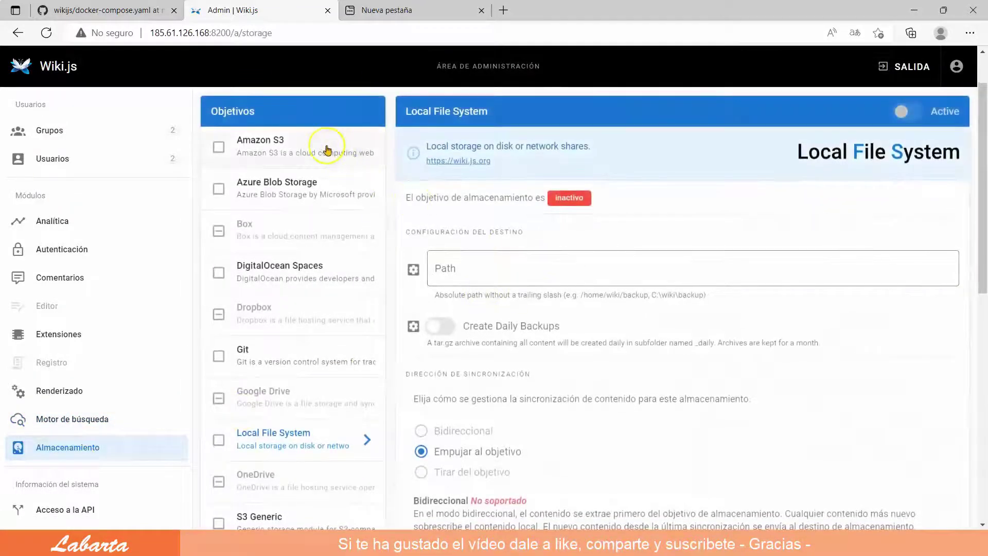
pyautogui.scroll(-3, 295, 350)
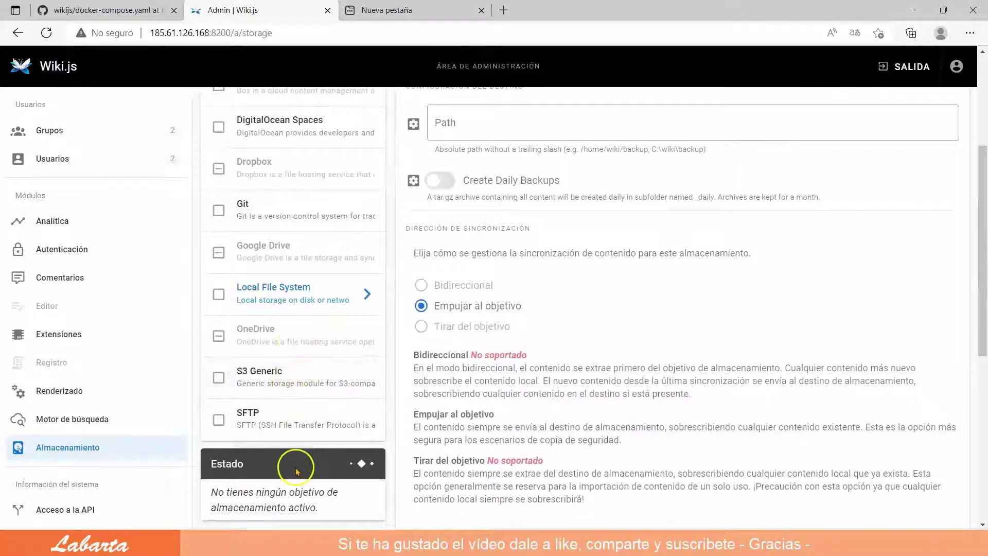
pyautogui.scroll(-3, 129, 507)
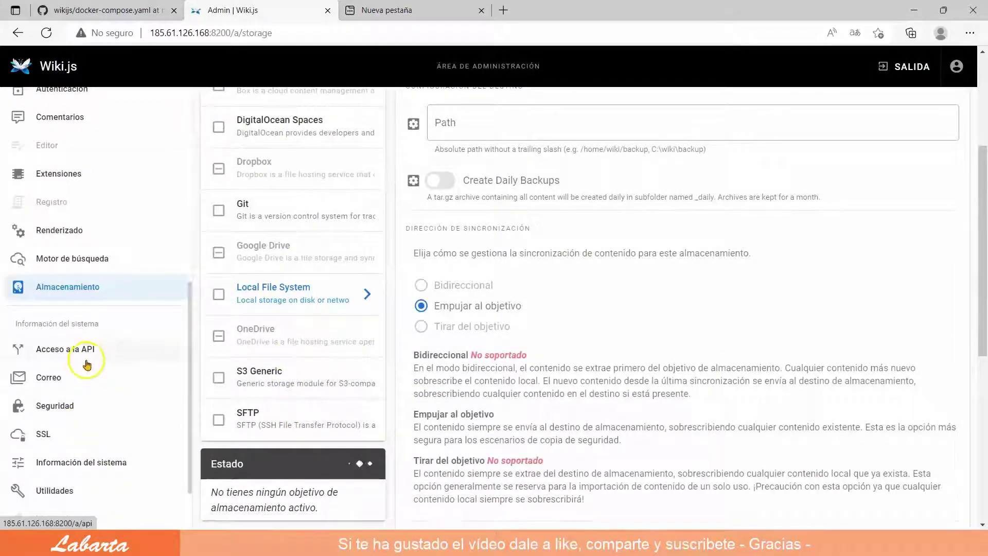
pyautogui.click(86, 353)
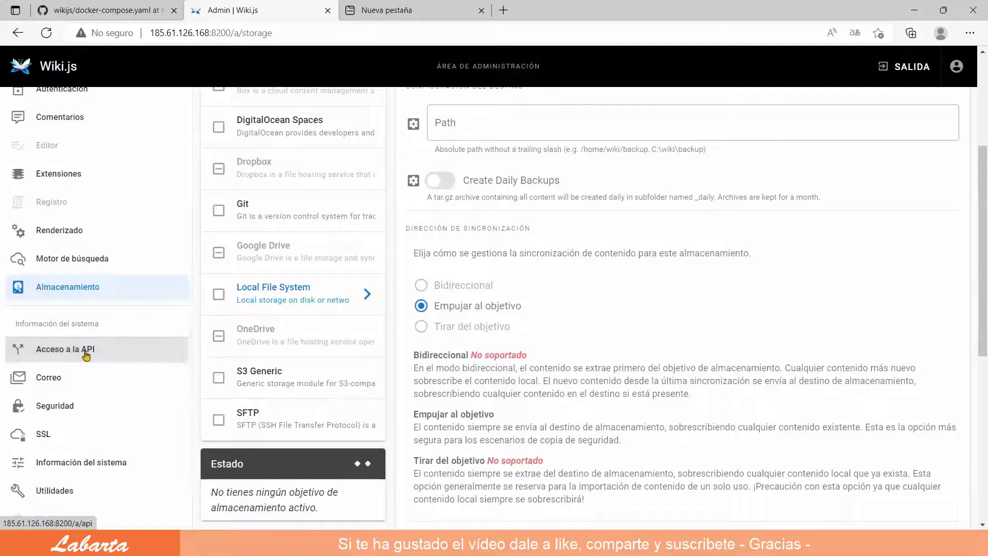
pyautogui.click(97, 360)
pyautogui.click(88, 383)
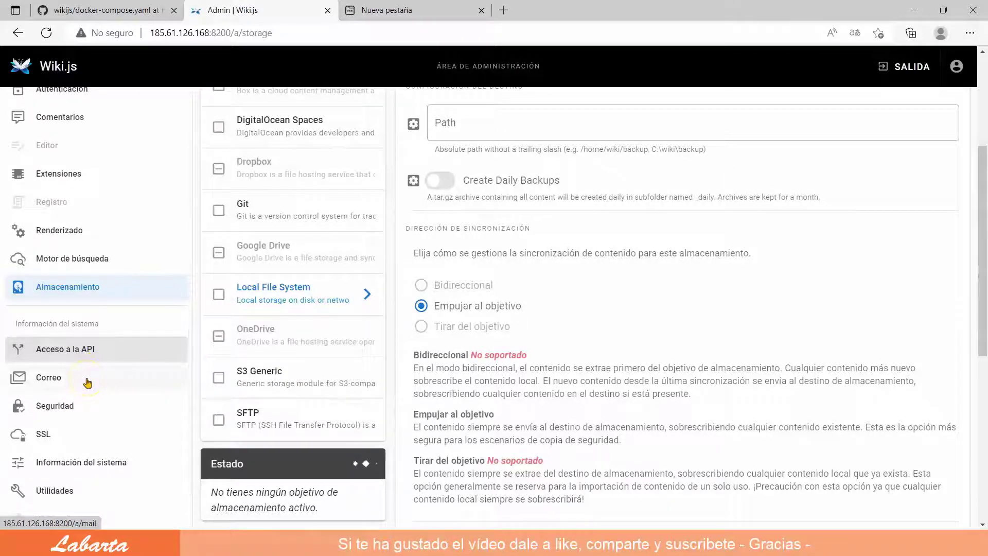
# Step: Review Seguridad, SSL, Información del sistema and Utilidades, then exit administration
pyautogui.click(83, 409)
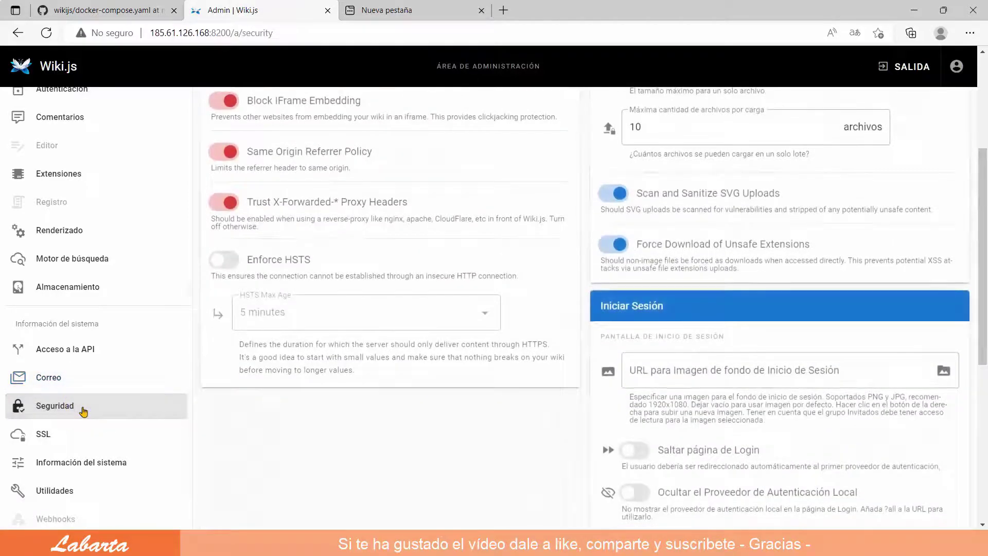
pyautogui.click(85, 435)
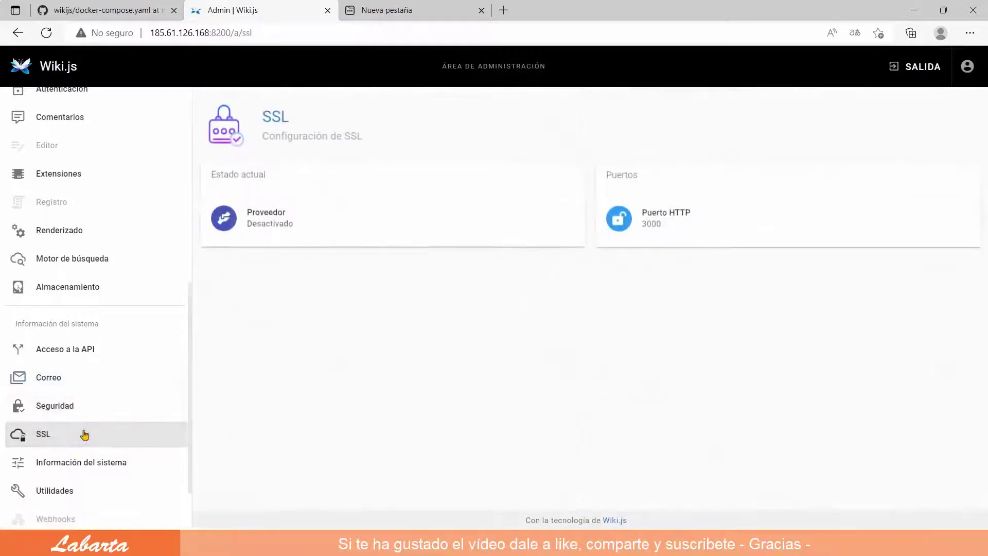
pyautogui.click(92, 462)
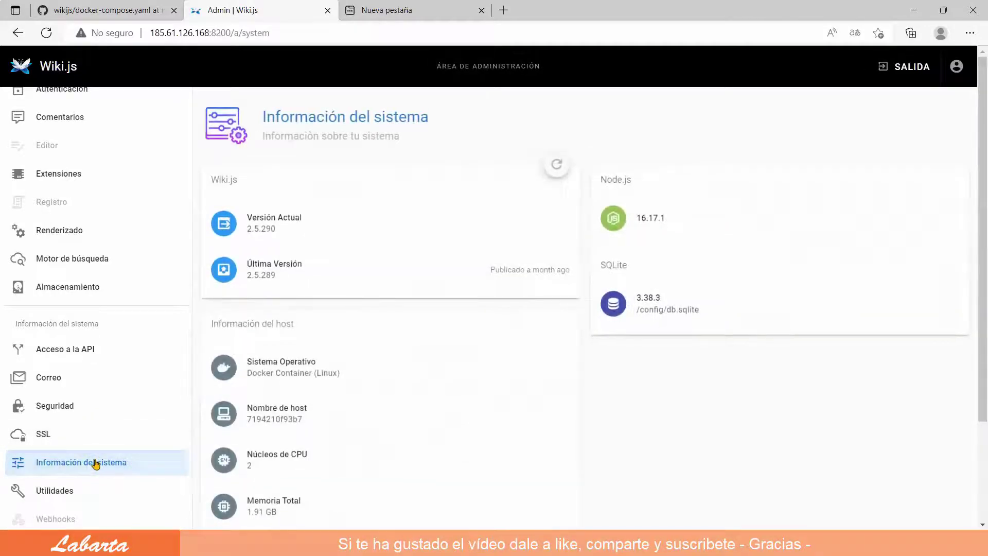
pyautogui.scroll(-3, 489, 445)
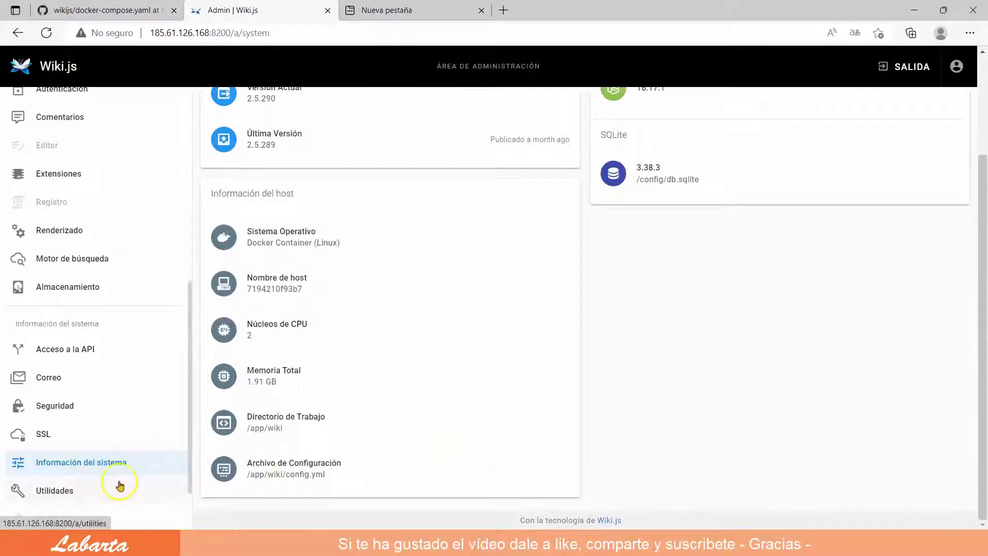
pyautogui.click(85, 492)
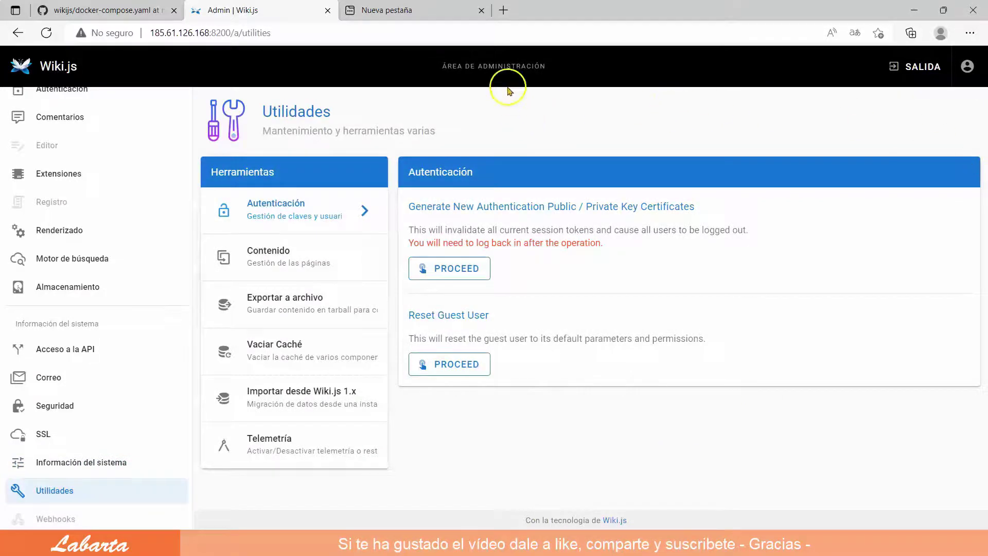
pyautogui.click(924, 67)
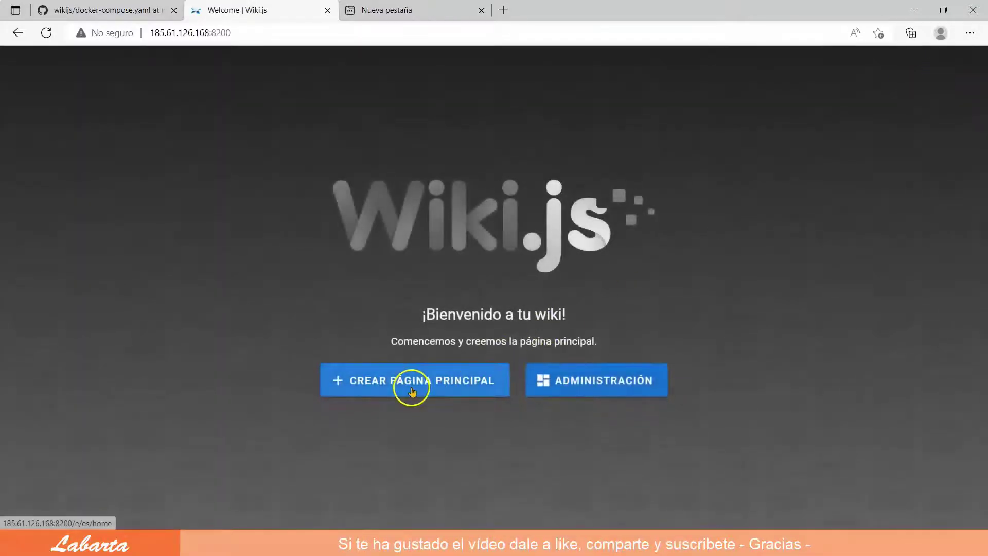
# Step: Create the home page in the visual editor titled 'Prueba', description 'prueba', tag 'Primera'
pyautogui.click(411, 390)
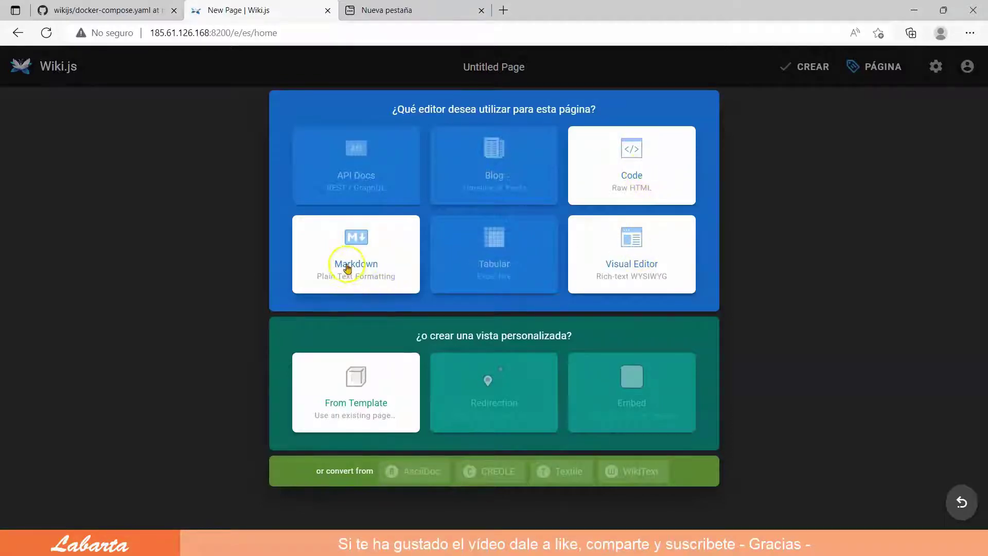
pyautogui.click(643, 262)
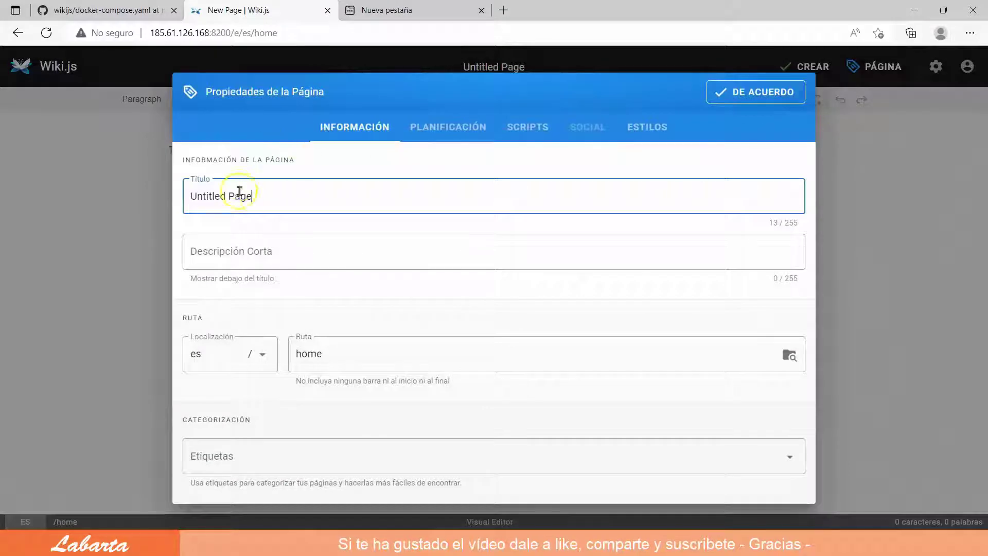
pyautogui.moveTo(263, 198); pyautogui.dragTo(141, 197)
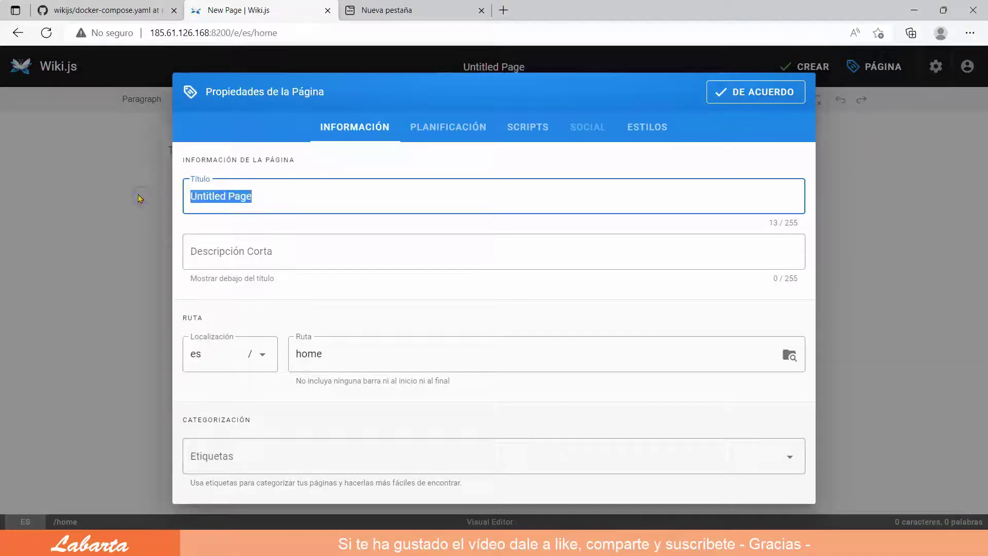
pyautogui.write('Prueba')
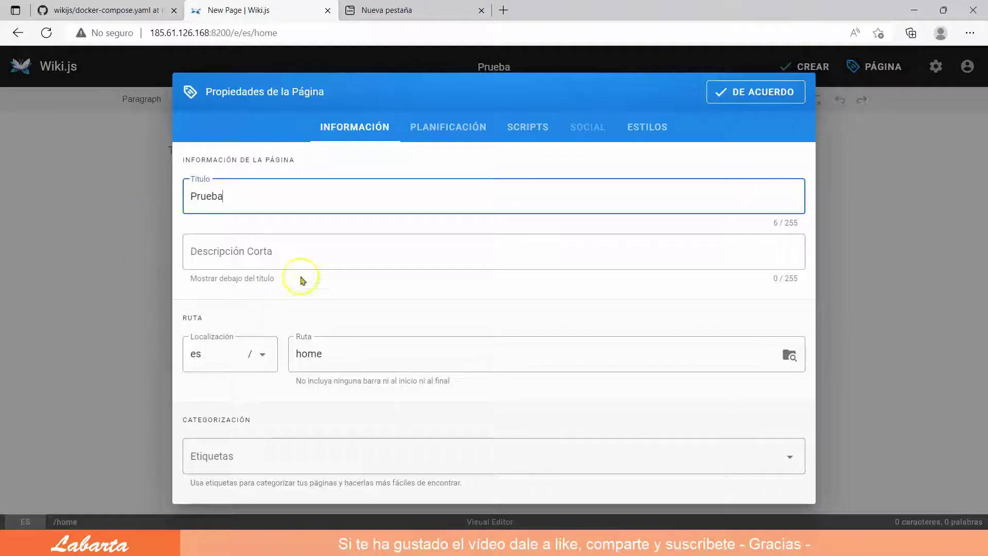
pyautogui.click(217, 251)
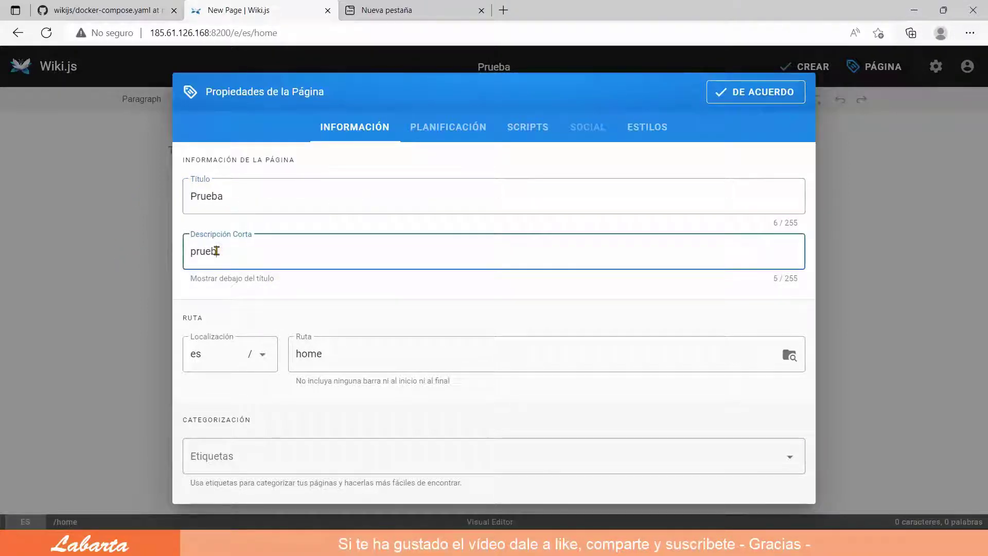
pyautogui.write('prueba')
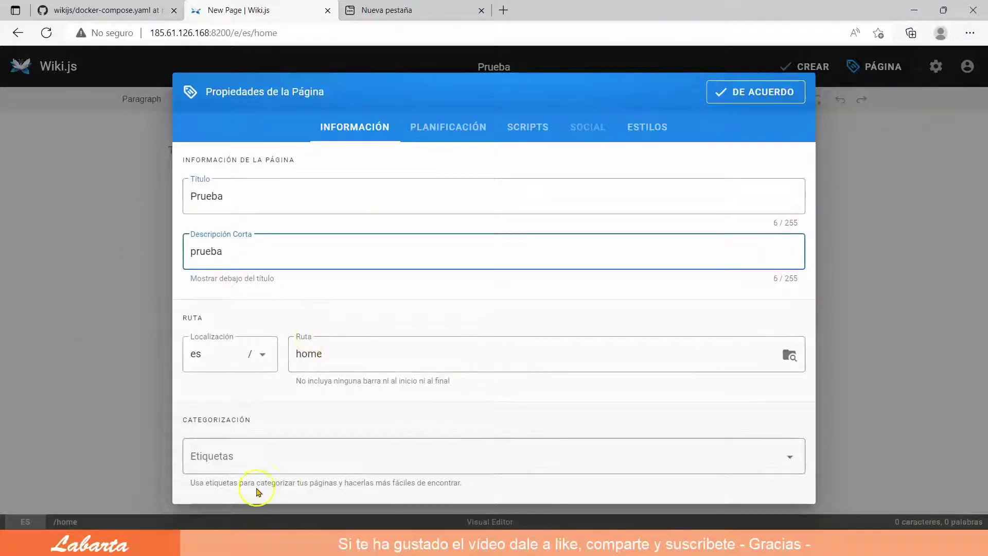
pyautogui.click(214, 463)
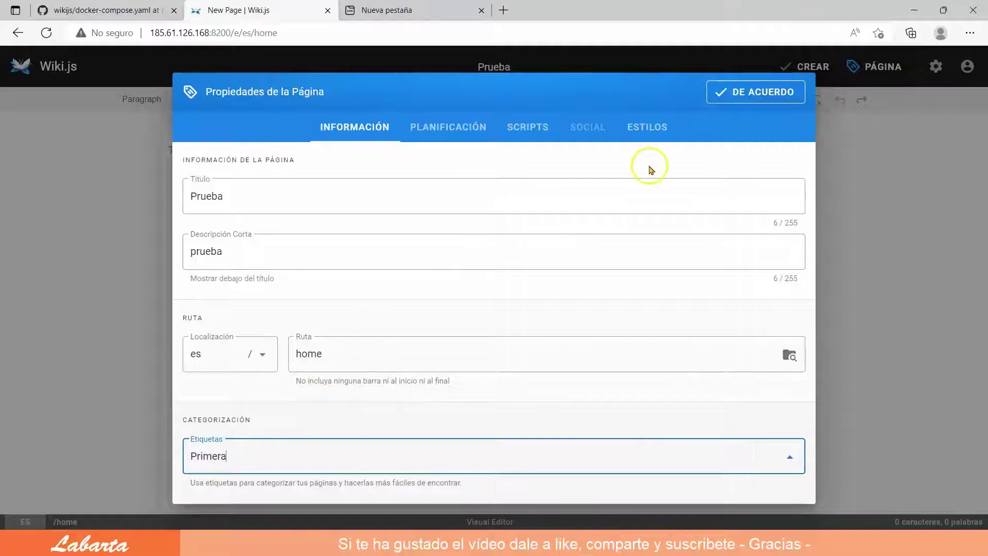
pyautogui.click(746, 96)
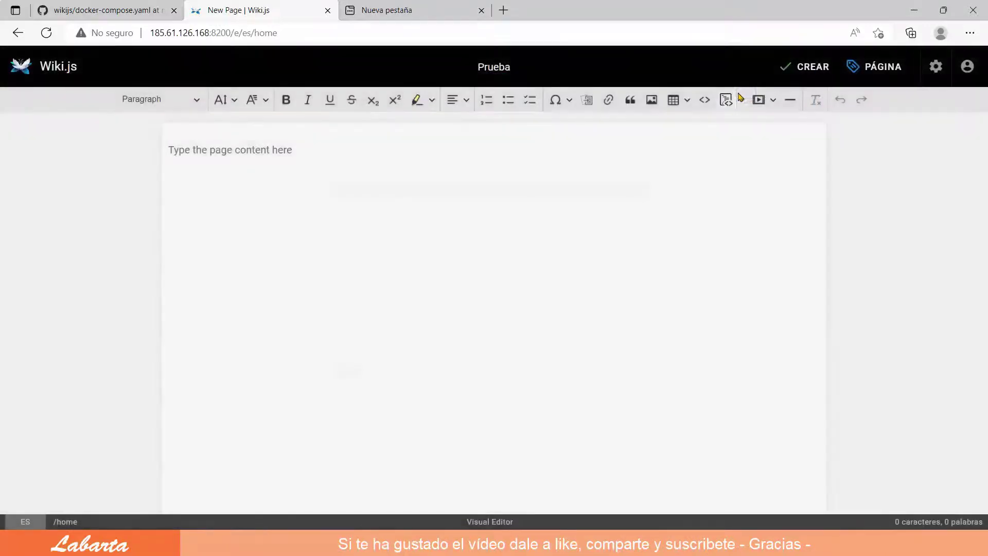
# Step: Write 'Página de prueba' in the page body and publish it with CREAR
pyautogui.click(724, 122)
pyautogui.click(171, 150)
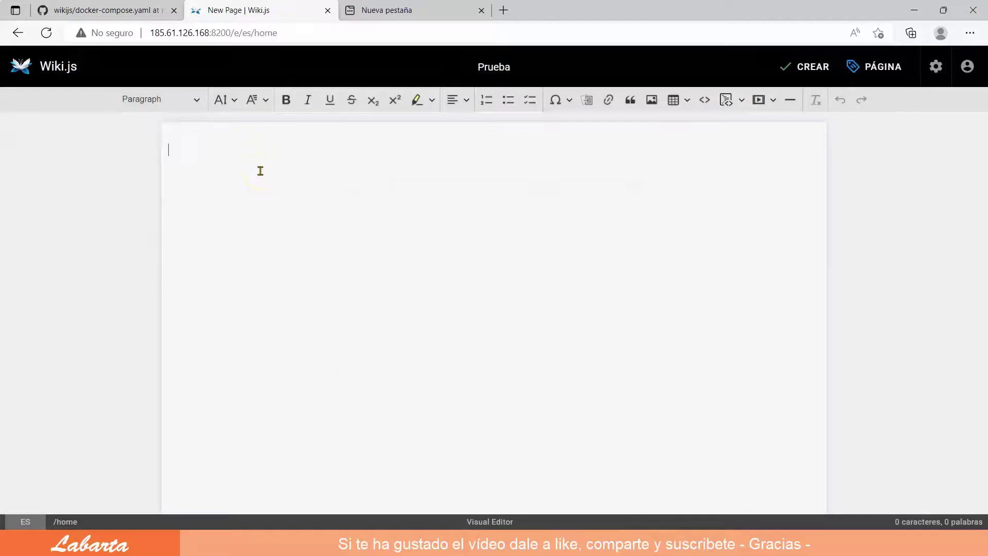
pyautogui.click(797, 66)
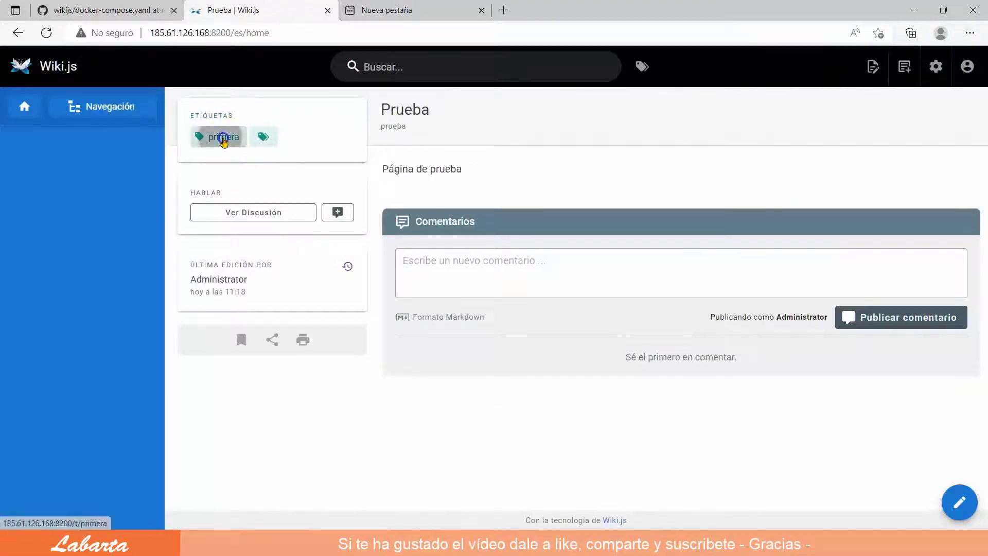
# Step: Check the primera tag listing, reopen Prueba from the page tree, and return home
pyautogui.click(221, 137)
pyautogui.click(237, 192)
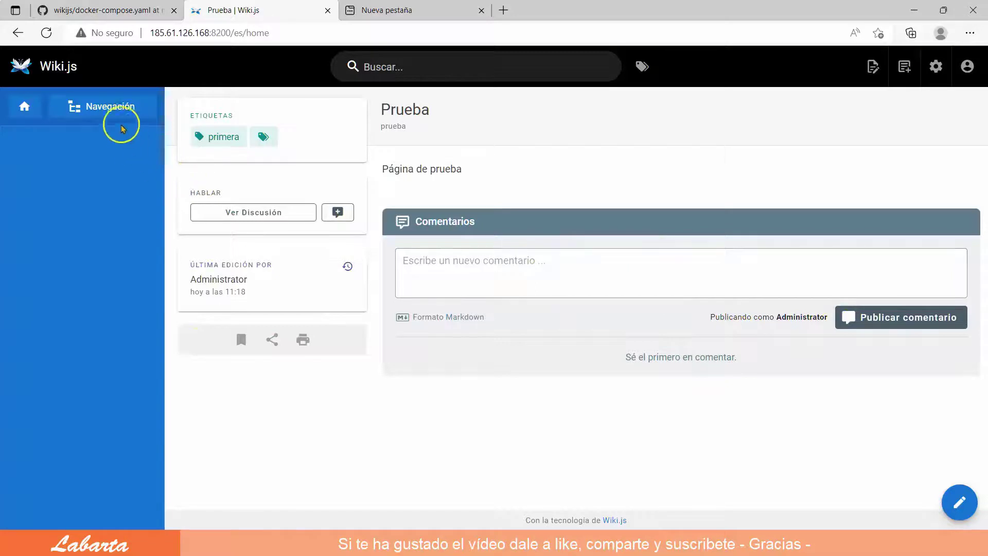
pyautogui.click(114, 107)
pyautogui.click(49, 145)
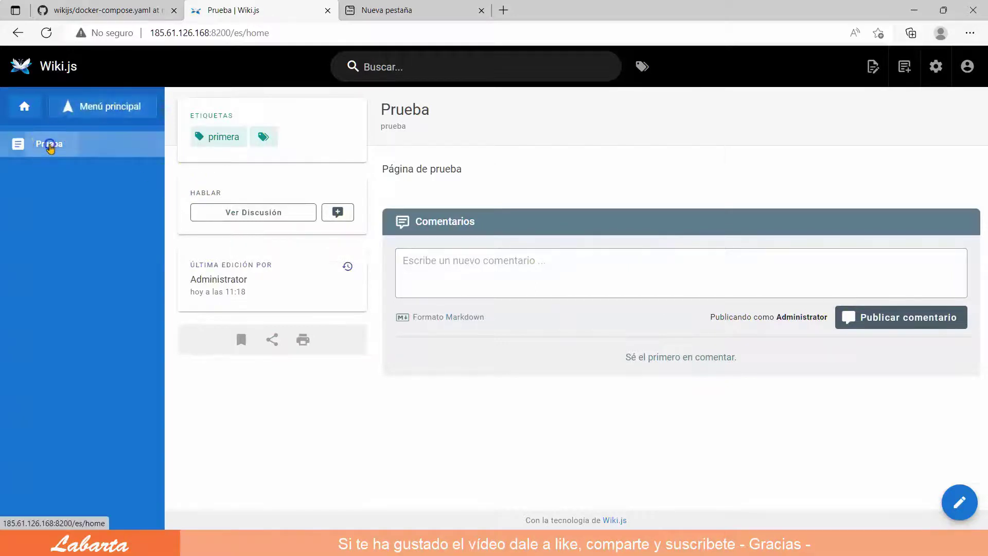
pyautogui.click(24, 107)
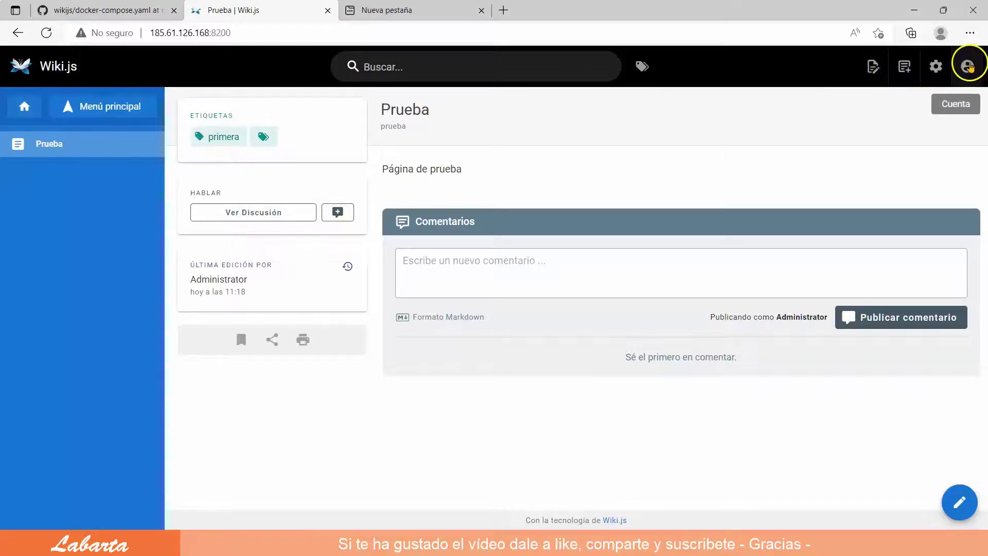
pyautogui.click(968, 66)
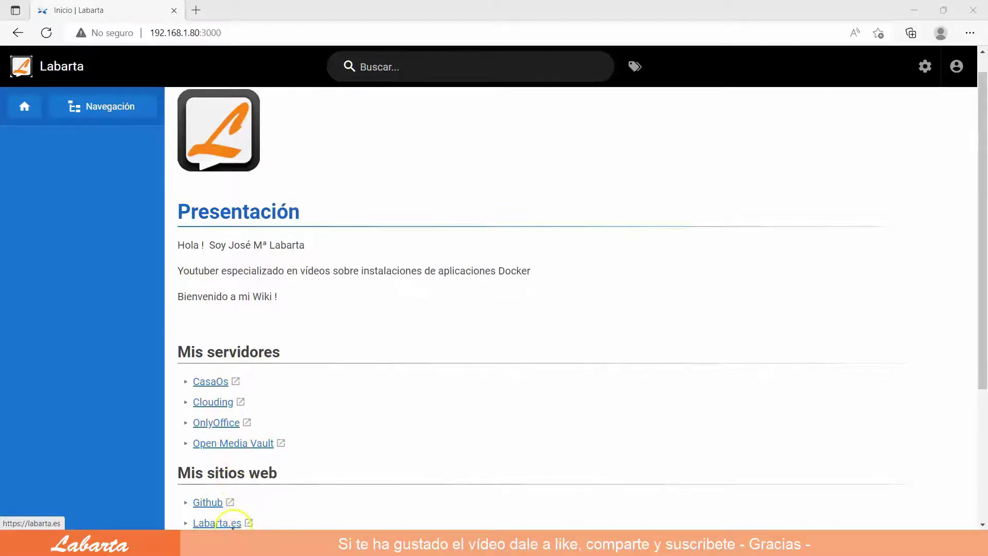
# Step: Visit the Labarta.es and Github links, returning to the wiki each time, then list pages
pyautogui.click(229, 525)
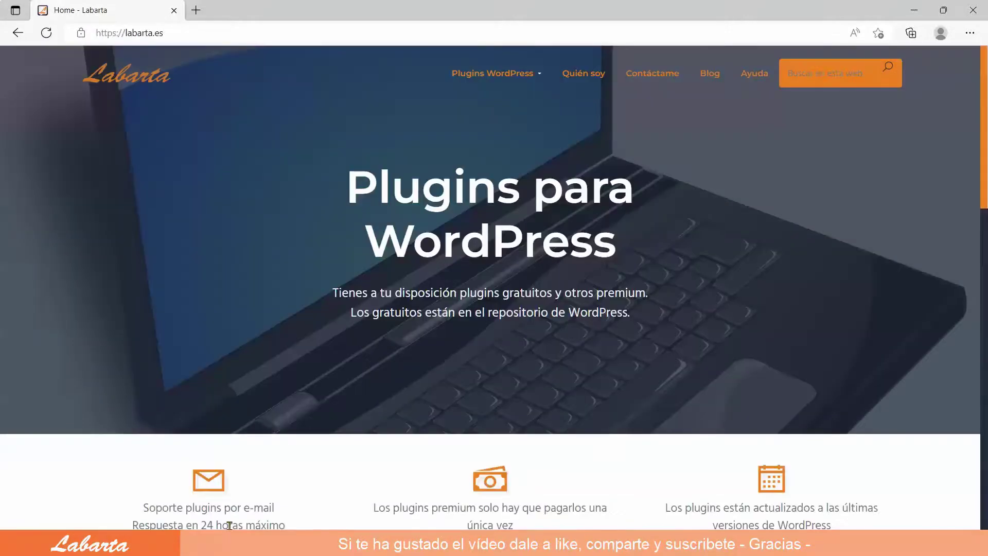
pyautogui.click(17, 33)
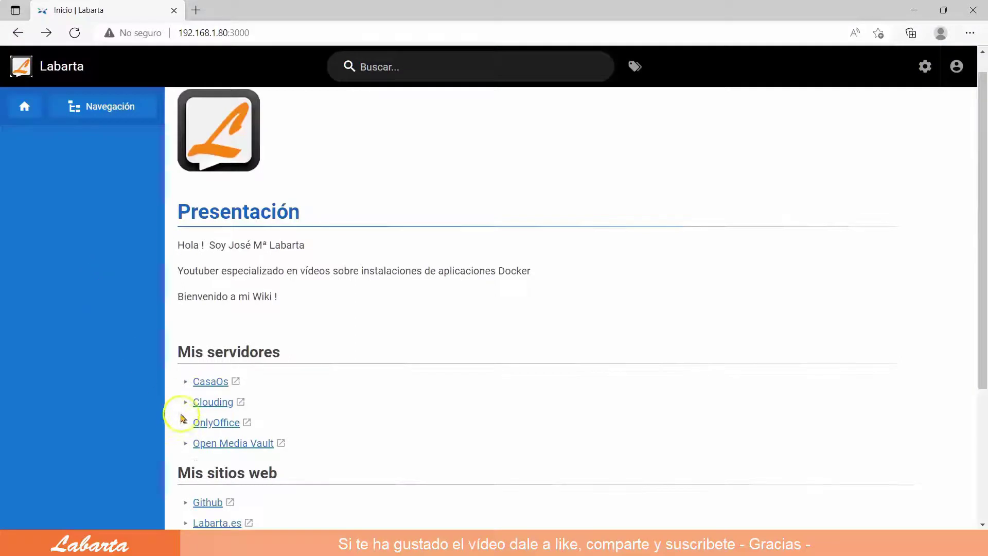
pyautogui.click(227, 503)
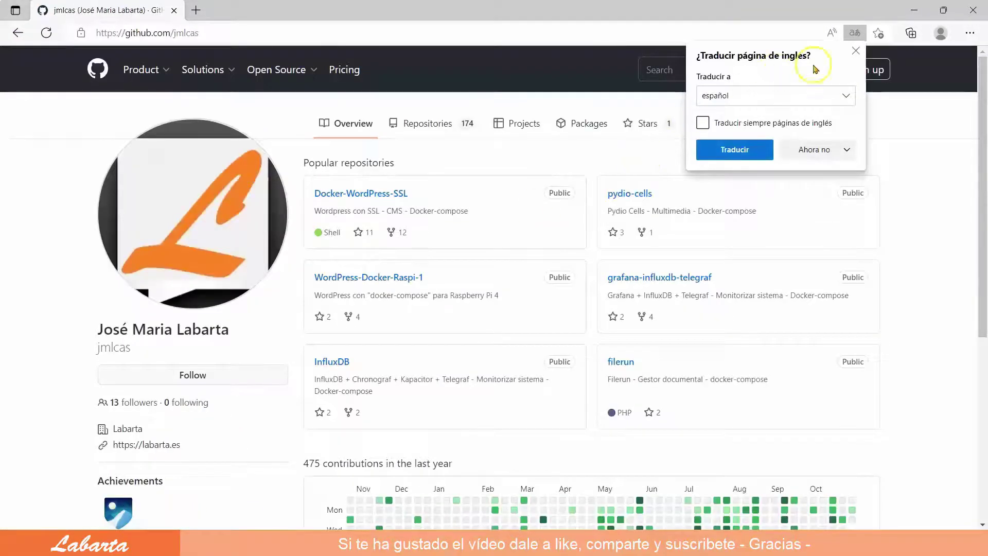
pyautogui.click(857, 51)
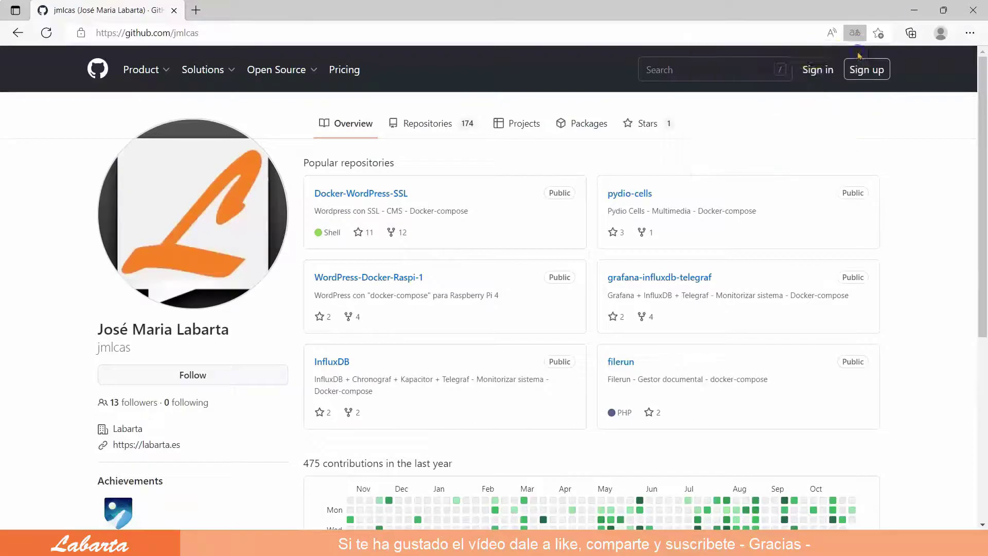
pyautogui.click(17, 33)
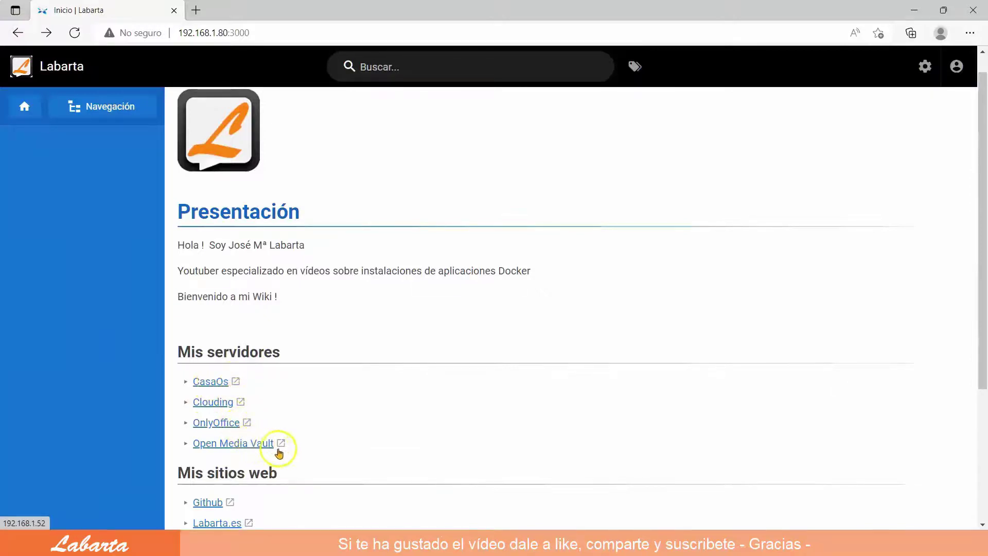
pyautogui.click(101, 107)
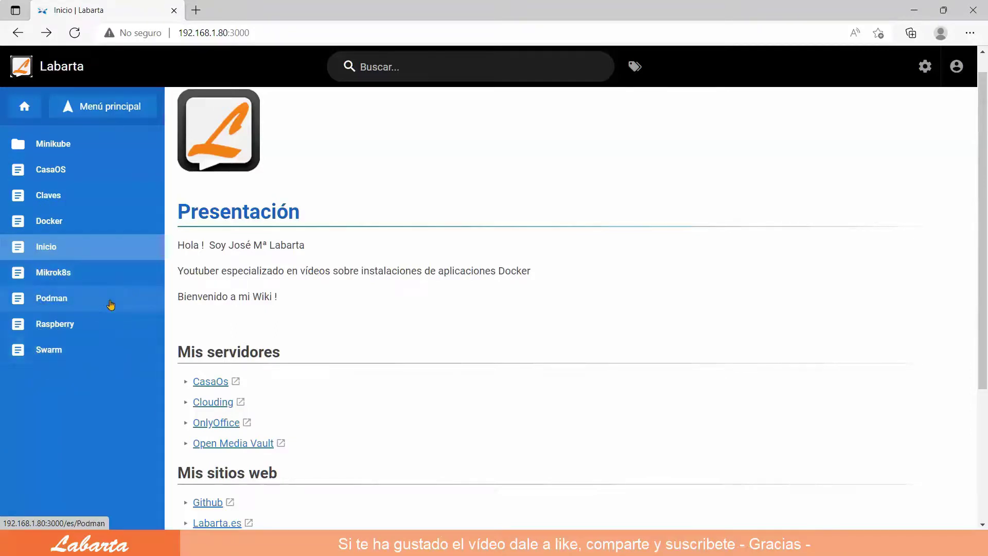
# Step: Browse the Minikube folder: Minikube, Exponer puertos, Helm, Metallb, Minikube2 and Multipass pages
pyautogui.click(52, 145)
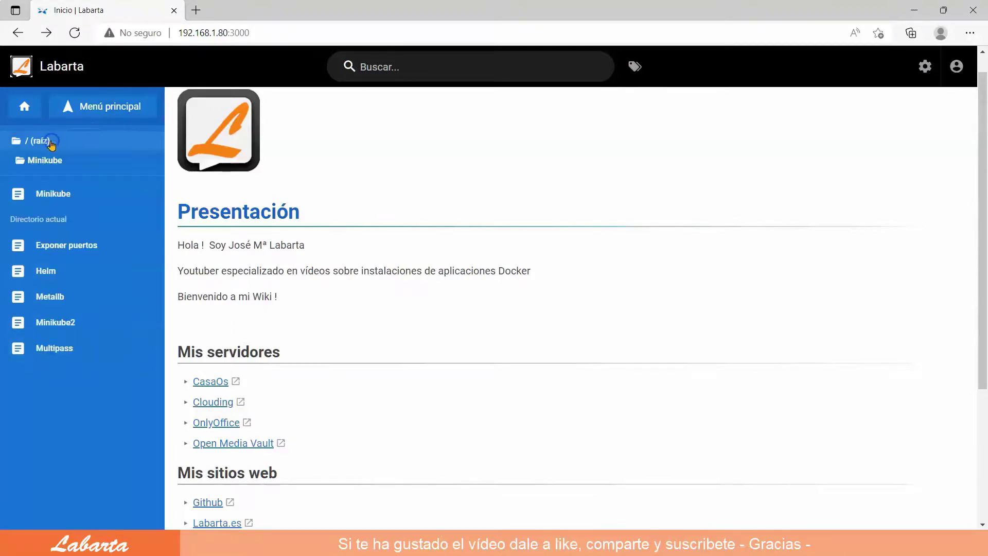
pyautogui.click(45, 159)
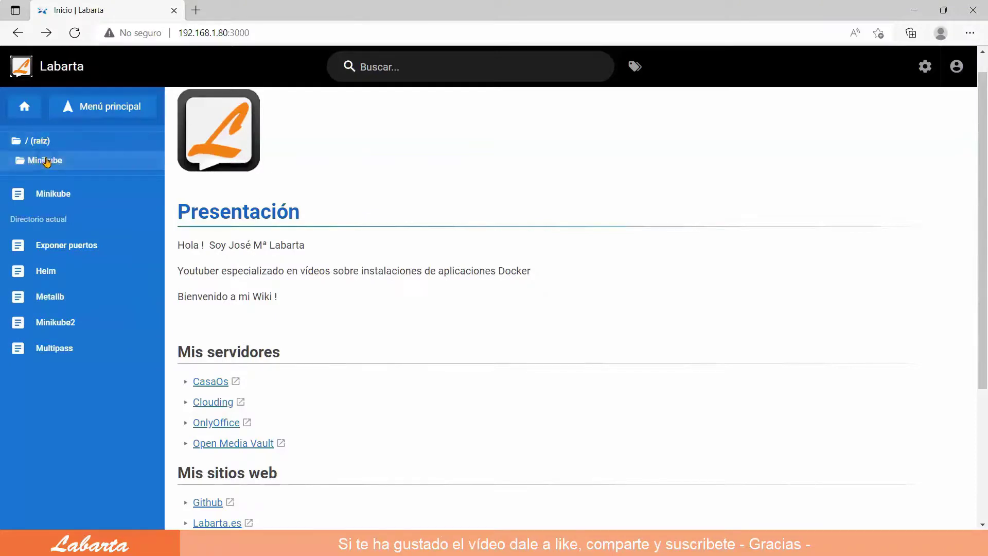
pyautogui.click(47, 193)
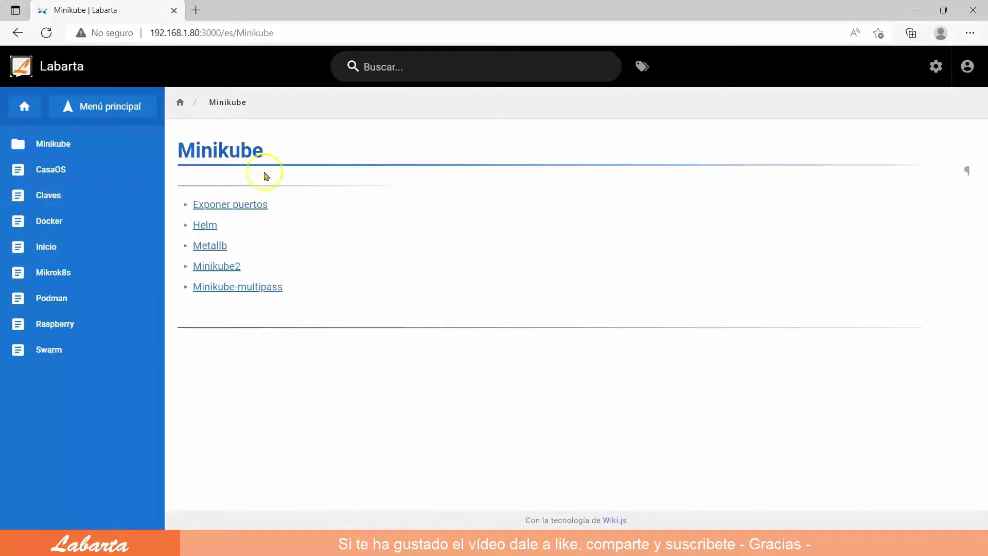
pyautogui.click(257, 206)
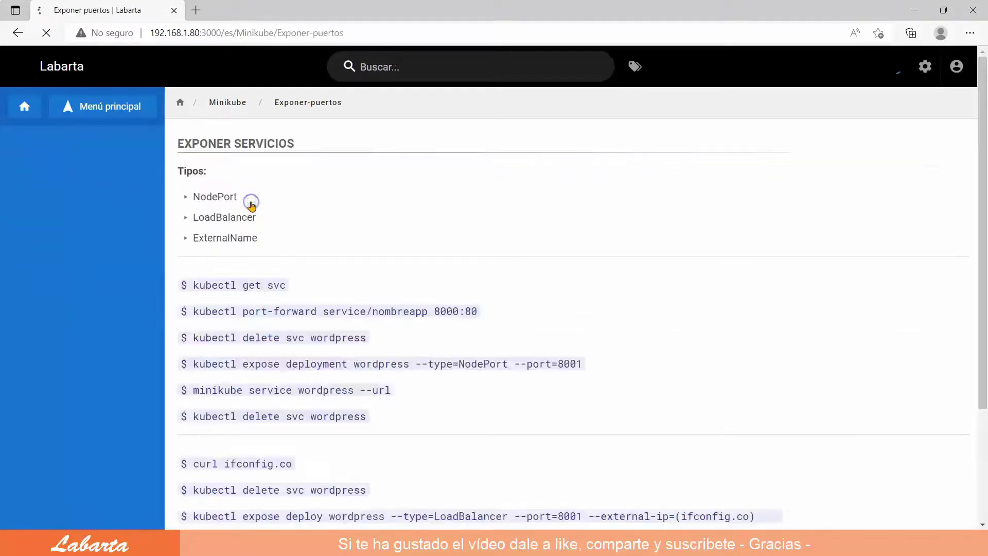
pyautogui.scroll(-3, 737, 277)
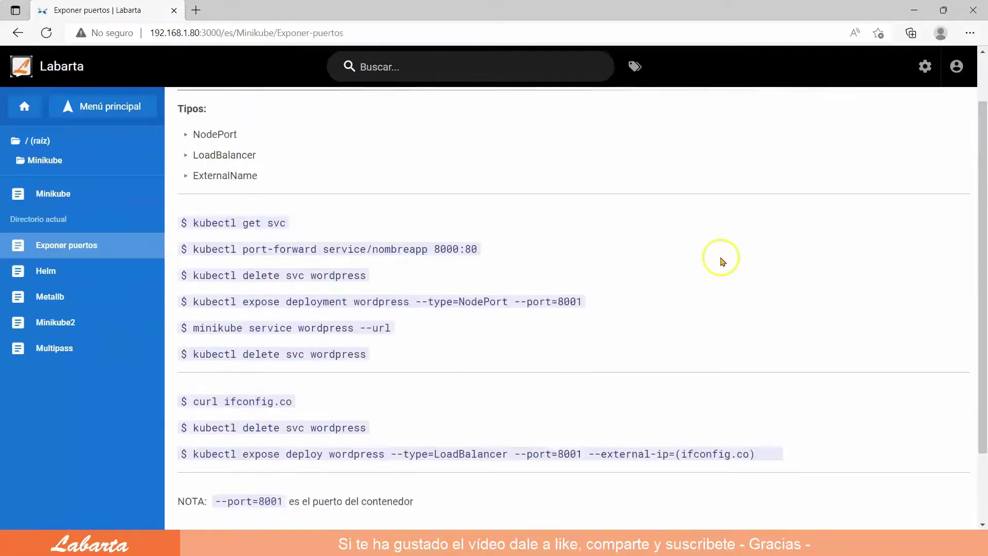
pyautogui.scroll(1, 709, 252)
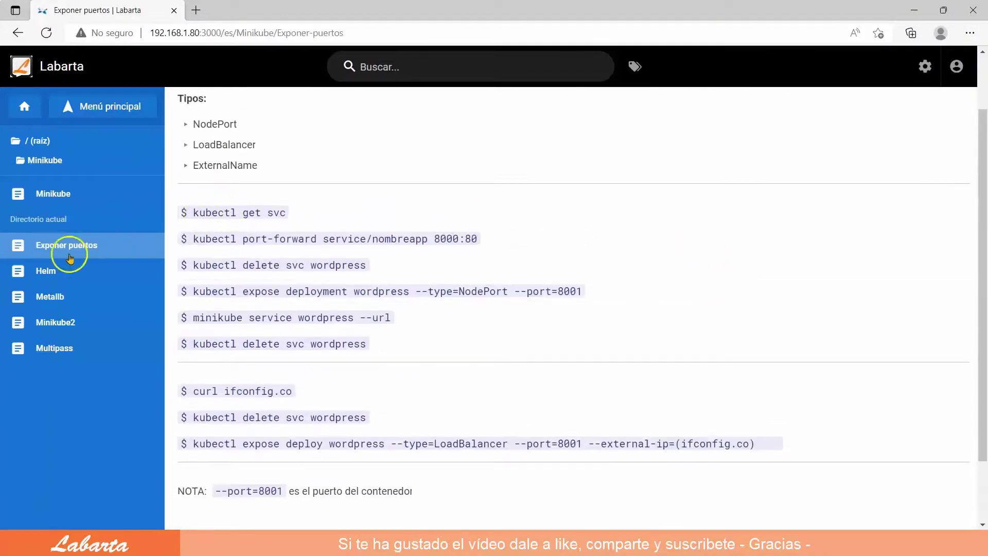
pyautogui.click(46, 273)
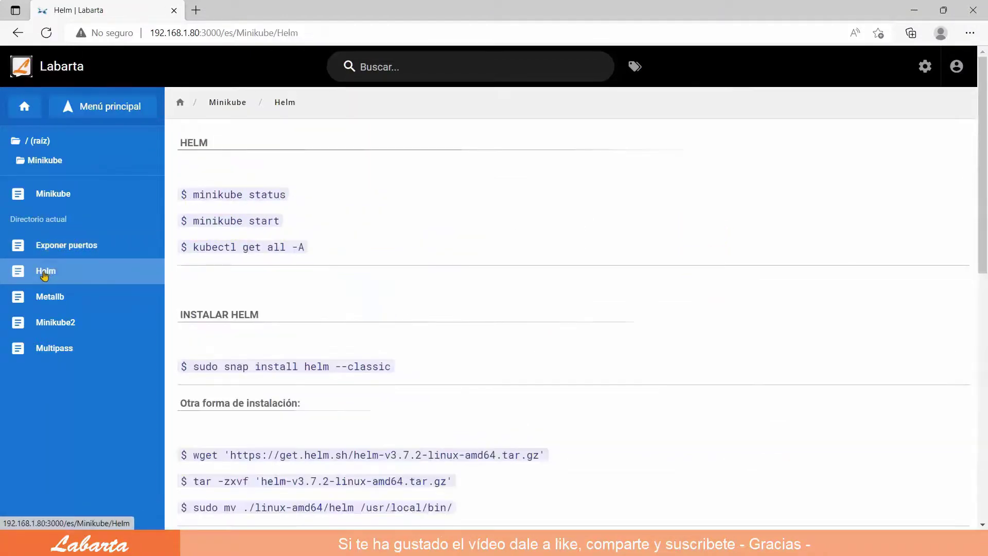
pyautogui.click(47, 299)
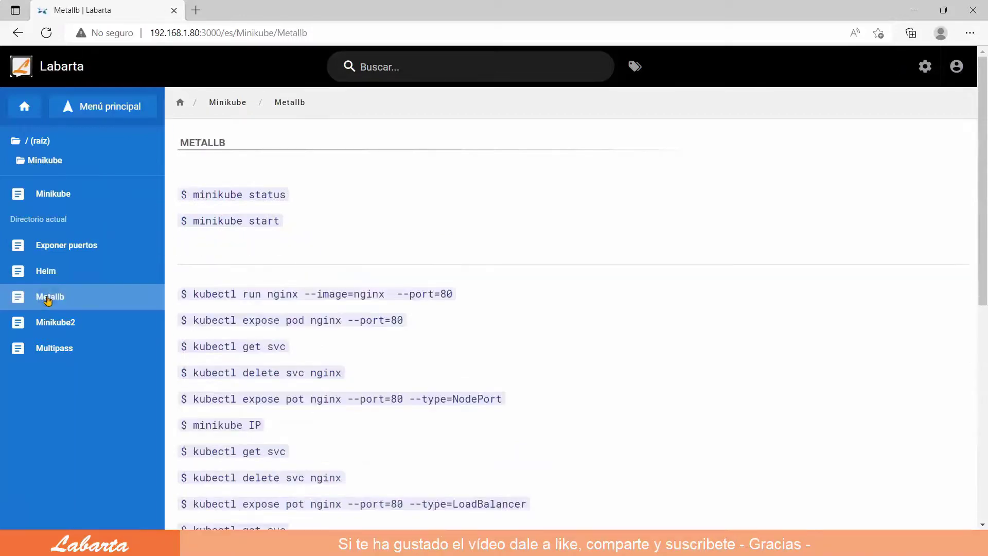
pyautogui.click(54, 328)
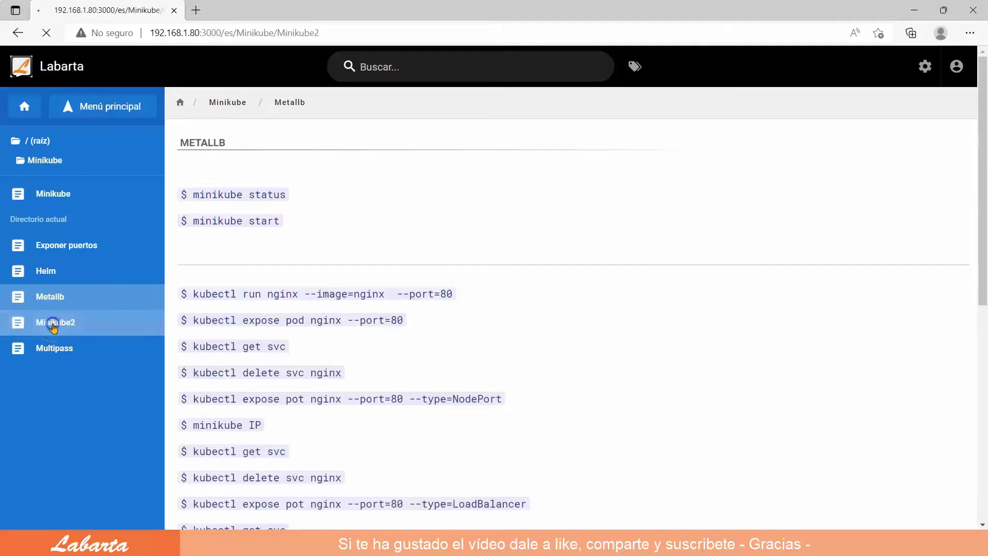
pyautogui.click(56, 347)
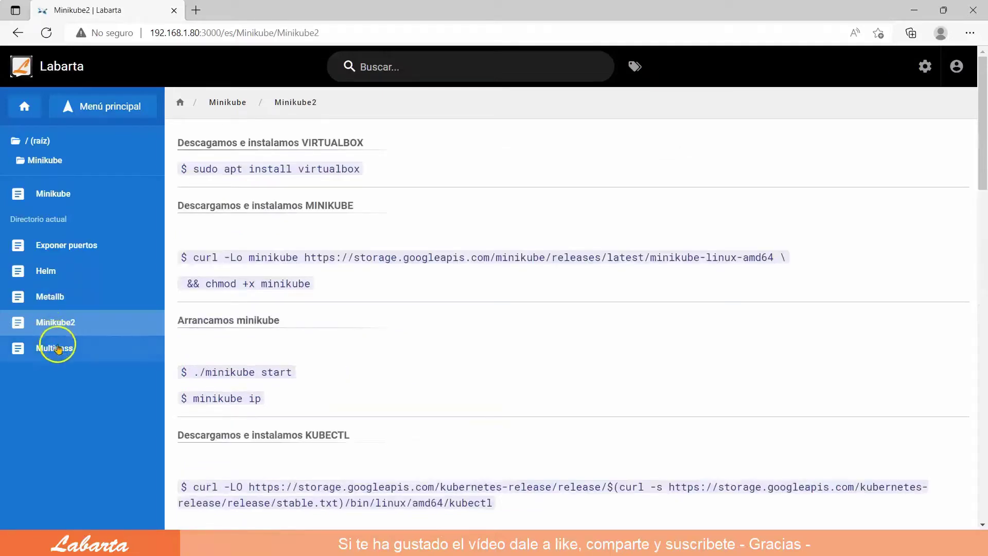